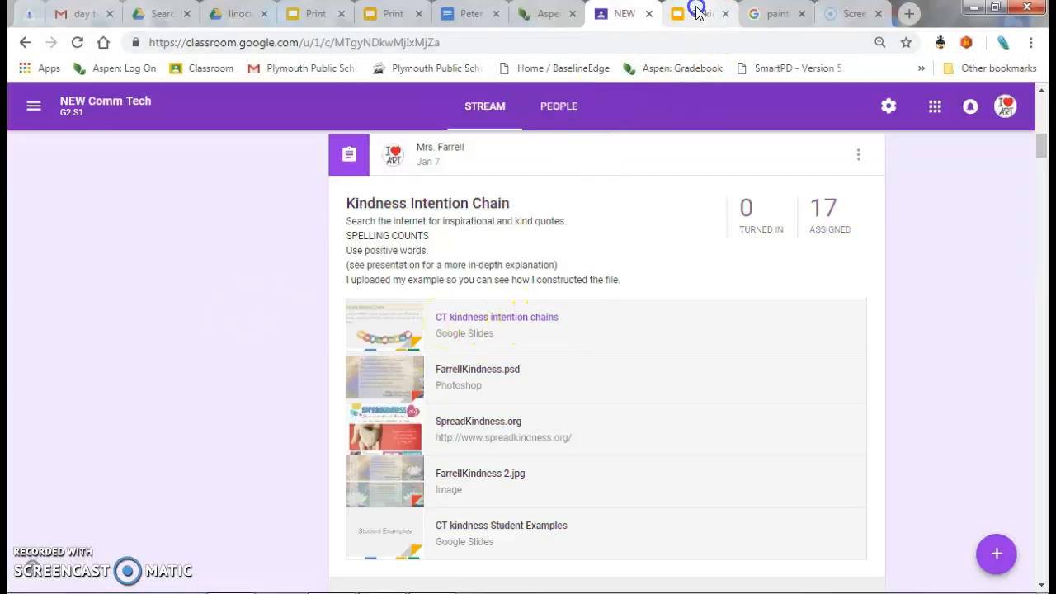
- Review the CT kindness intention chains slides on planning ideas, positive wording and the Photoshop document settings
{"action": "left_click", "coordinate": [697, 11]}
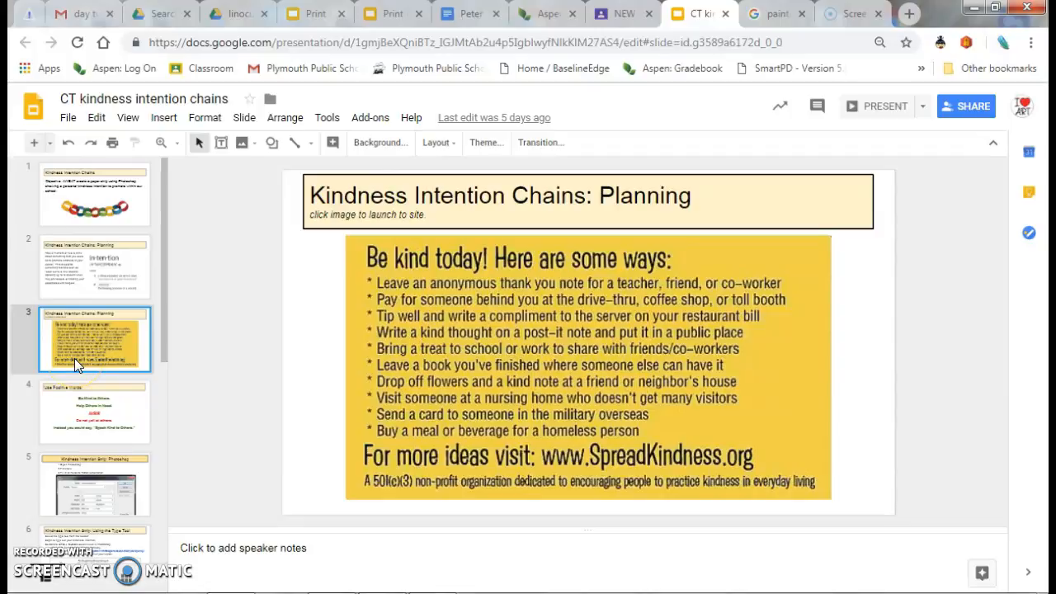
{"action": "left_click", "coordinate": [424, 332]}
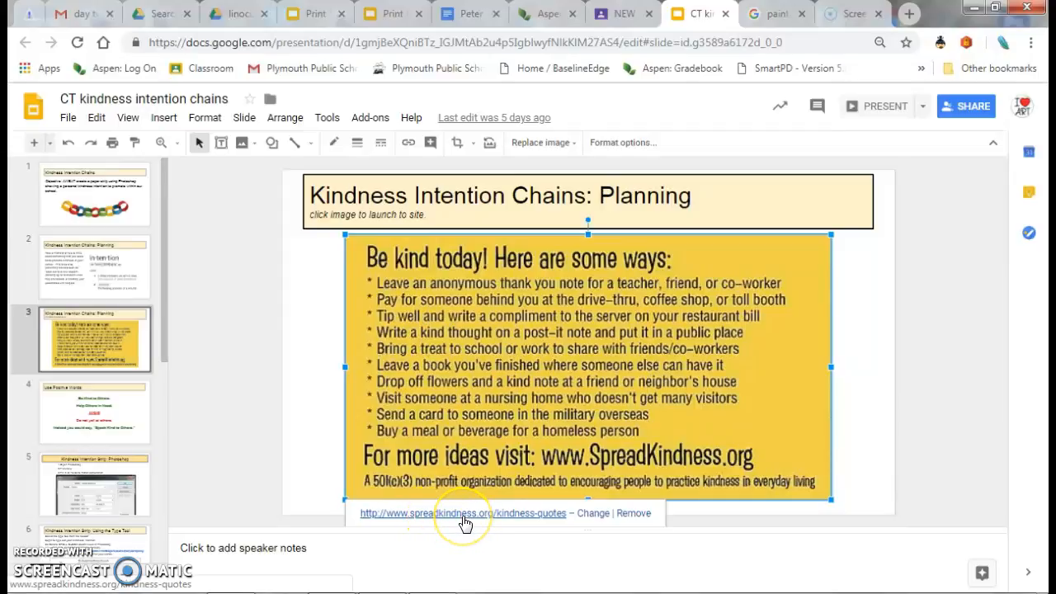
{"action": "left_click", "coordinate": [89, 414]}
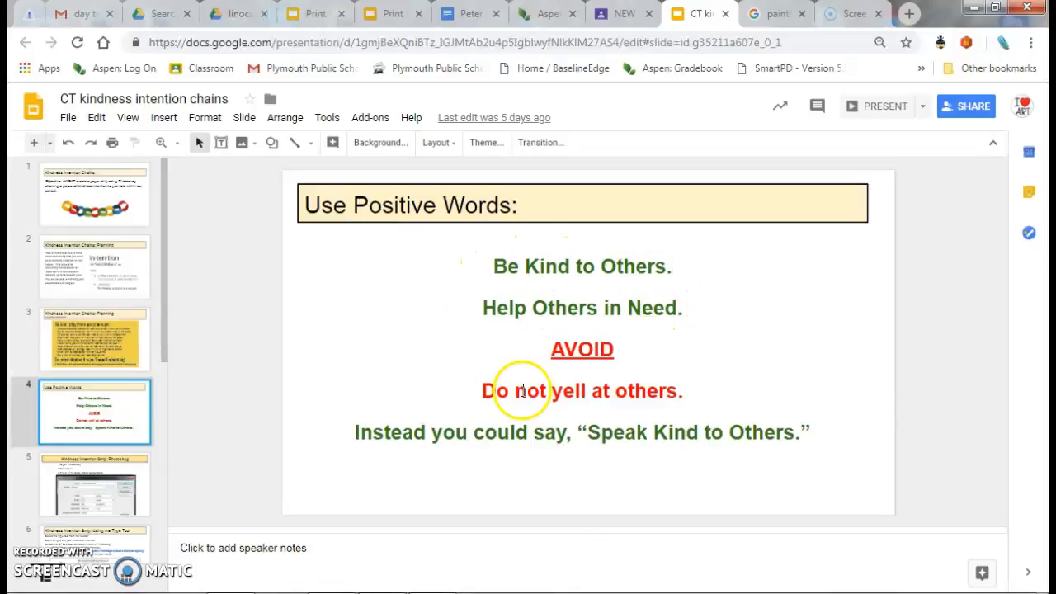
{"action": "left_click", "coordinate": [513, 391]}
{"action": "left_click_drag", "start_coordinate": [513, 391], "coordinate": [547, 391]}
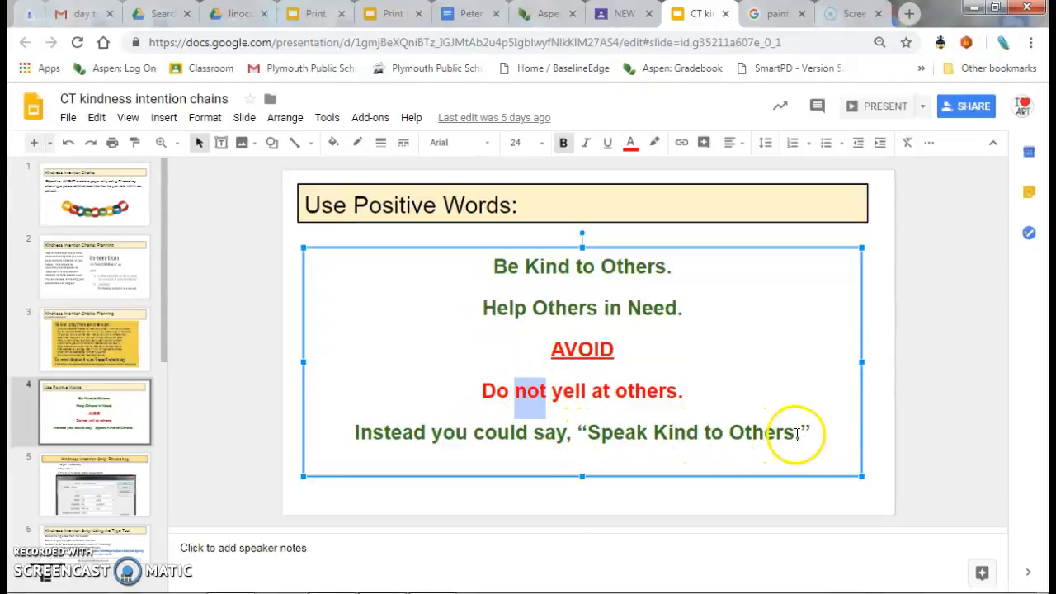
{"action": "left_click", "coordinate": [624, 435]}
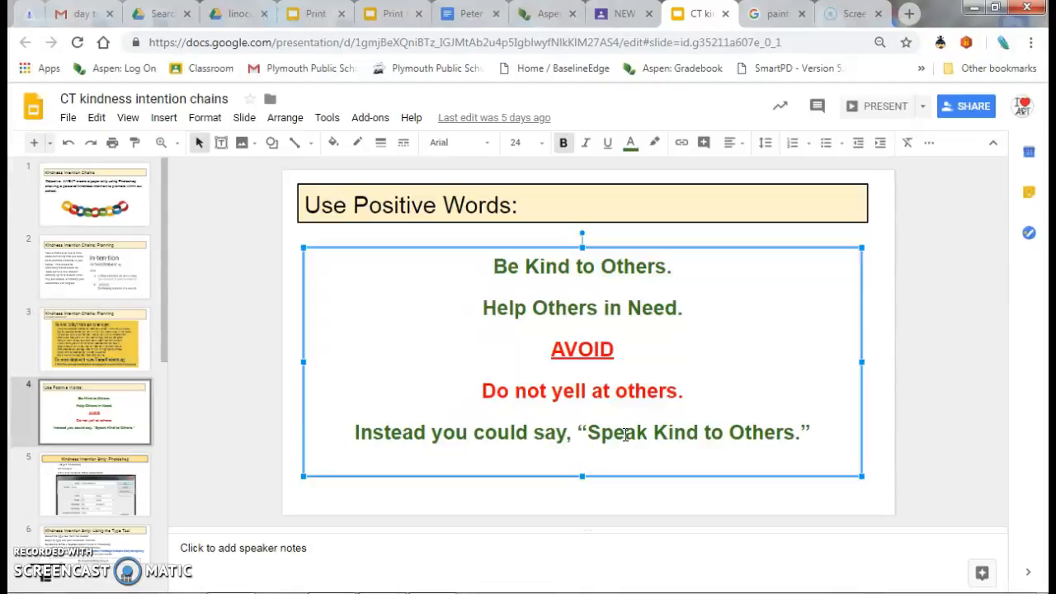
{"action": "left_click", "coordinate": [101, 501]}
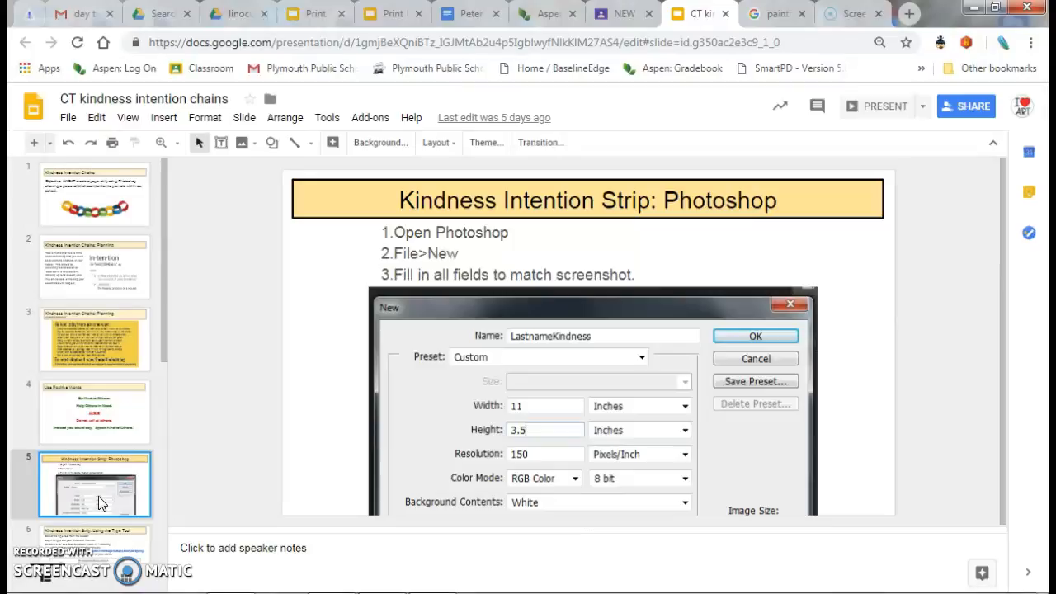
- Switch to Photoshop and start a new document named with the owner's last name followed by "Kindness"
{"action": "left_click", "coordinate": [338, 532]}
{"action": "left_click", "coordinate": [432, 592]}
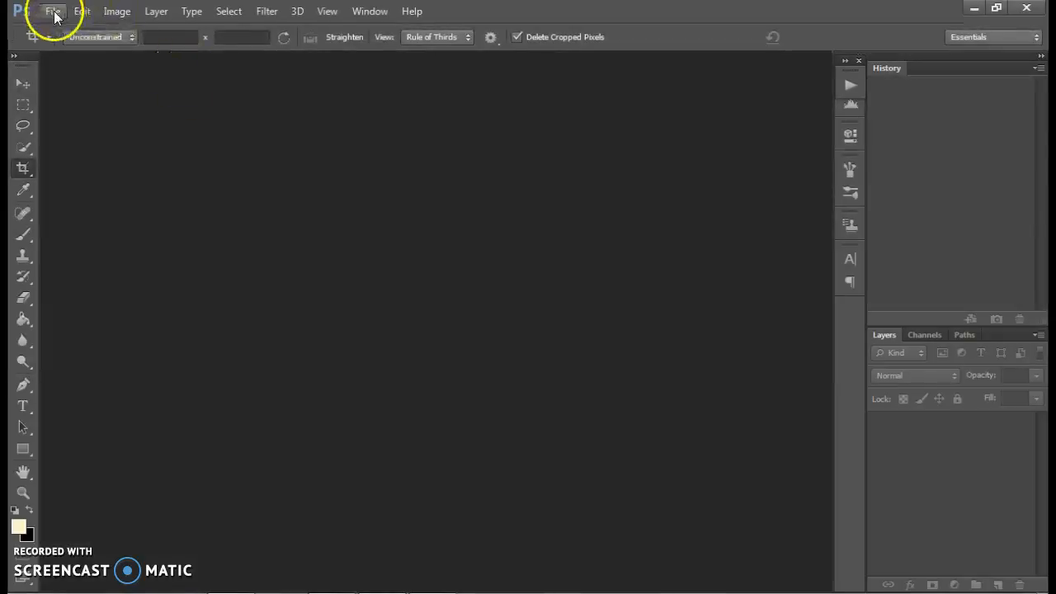
{"action": "left_click", "coordinate": [54, 12]}
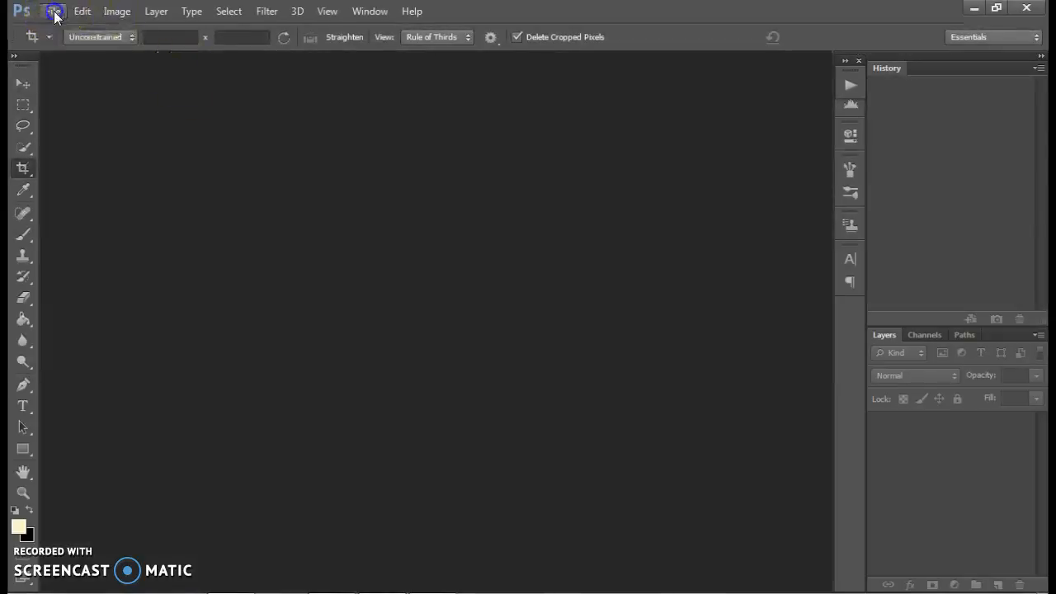
{"action": "left_click", "coordinate": [65, 28]}
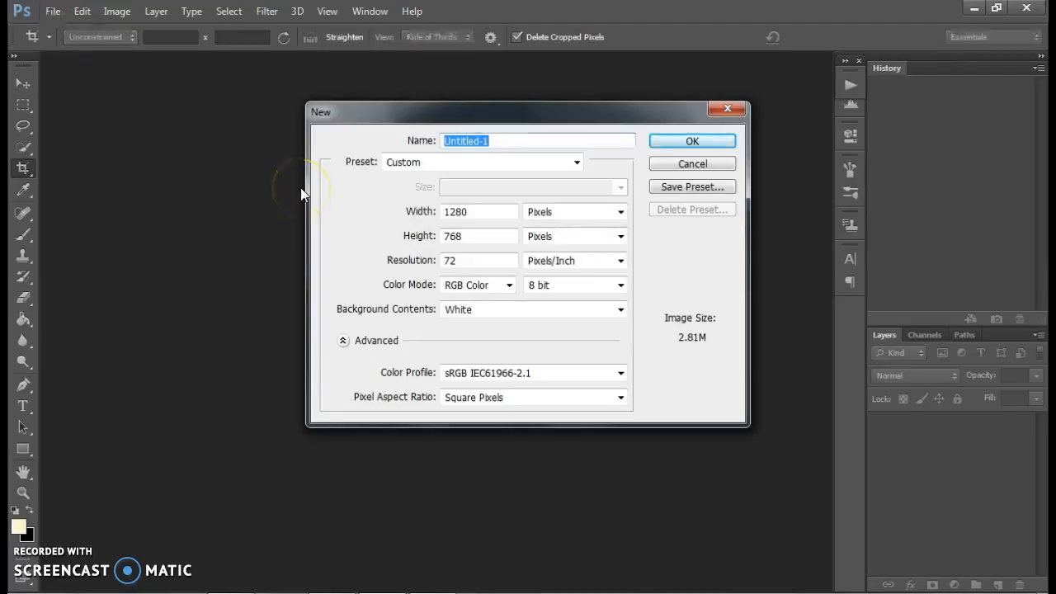
{"action": "type", "text": "Farrell"}
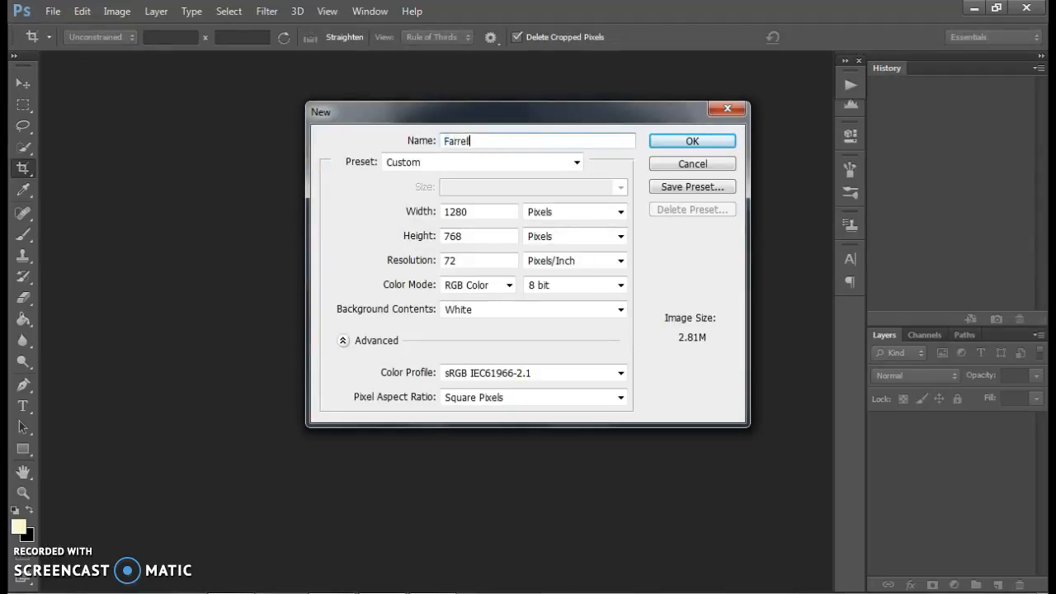
{"action": "type", "text": "Kindness"}
- Create the document 11 inches wide and 3.5 inches high at 150 pixels/inch in RGB Color
{"action": "left_click", "coordinate": [545, 216]}
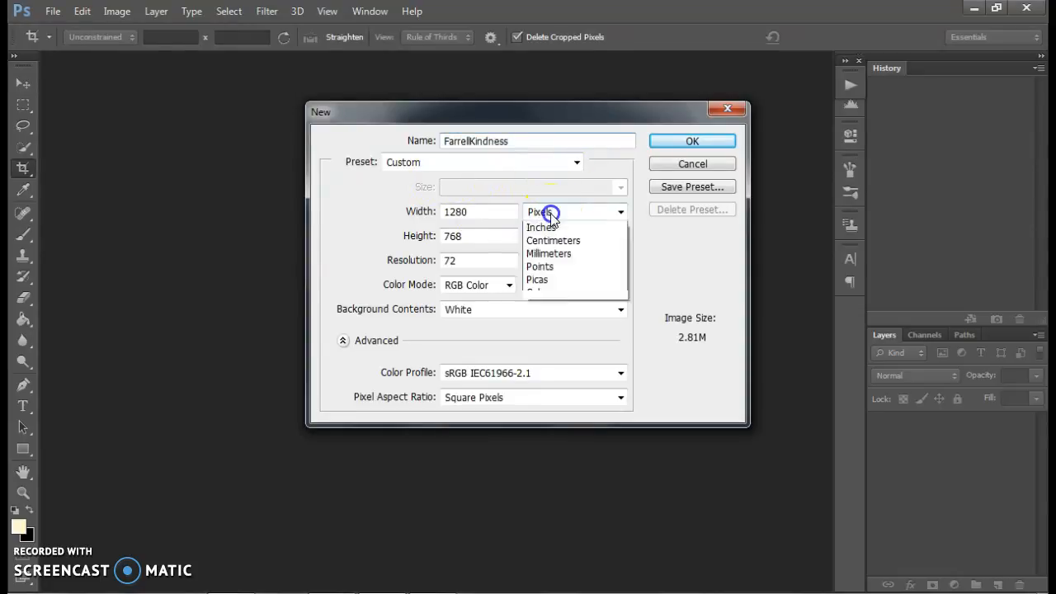
{"action": "left_click", "coordinate": [550, 241]}
{"action": "left_click_drag", "start_coordinate": [475, 211], "coordinate": [418, 212]}
{"action": "type", "text": "11"}
{"action": "key", "text": "Tab"}
{"action": "type", "text": "3.5"}
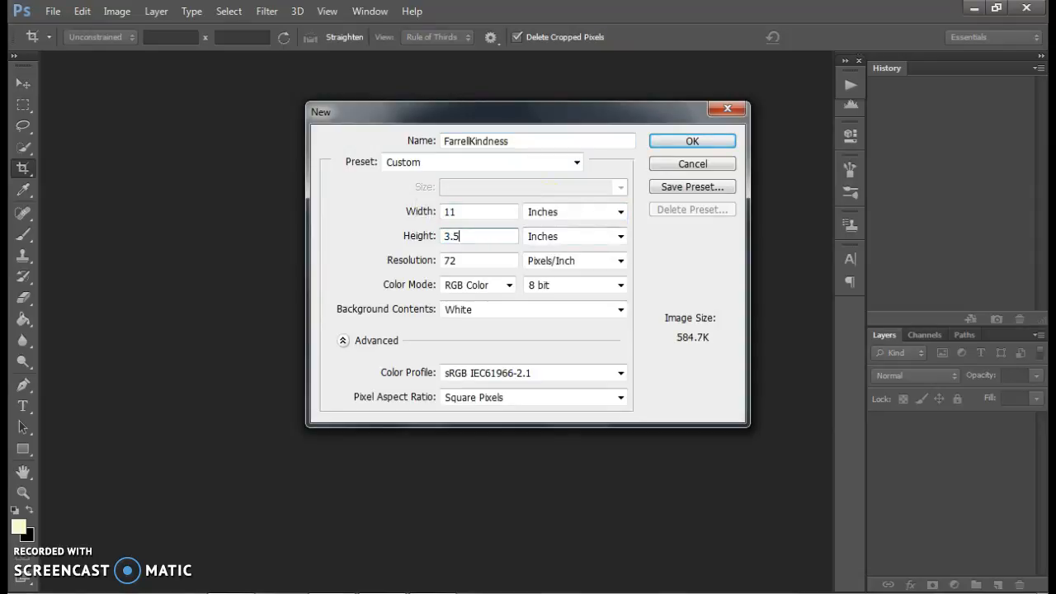
{"action": "key", "text": "Tab"}
{"action": "type", "text": "150"}
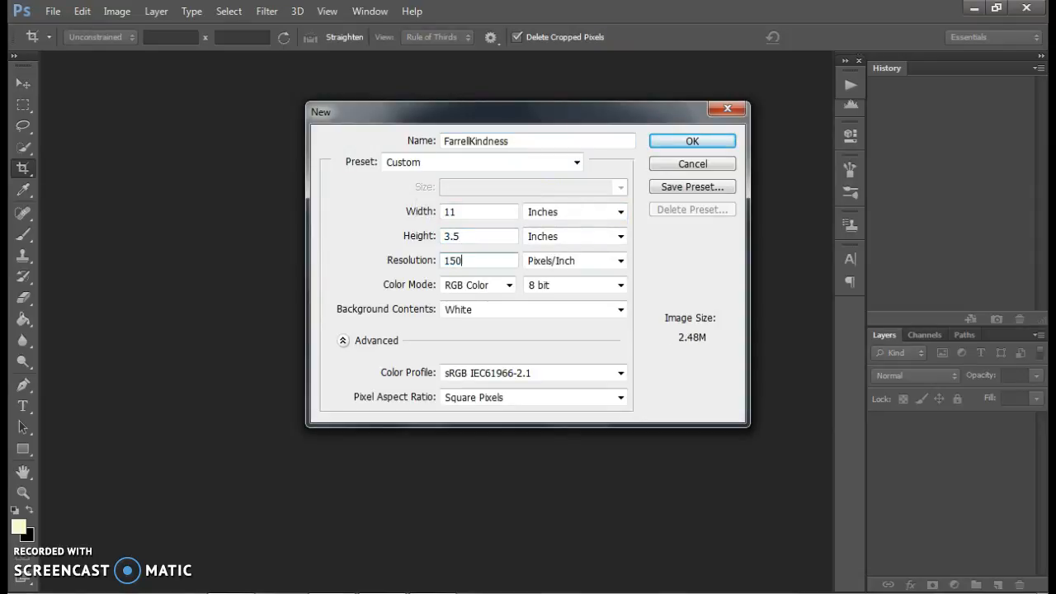
{"action": "left_click", "coordinate": [460, 285]}
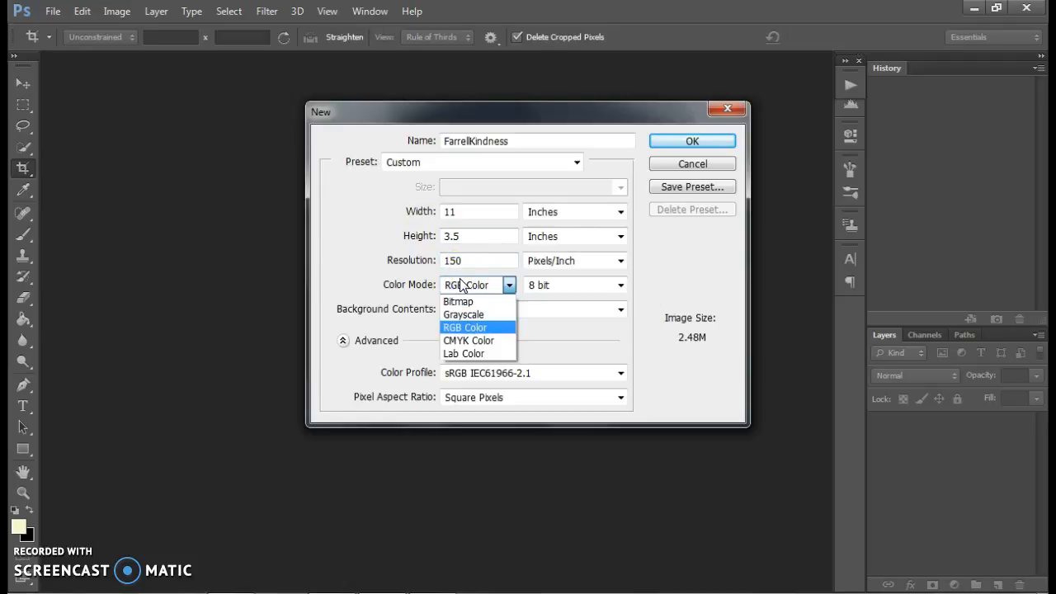
{"action": "left_click", "coordinate": [697, 140]}
{"action": "left_click", "coordinate": [697, 140]}
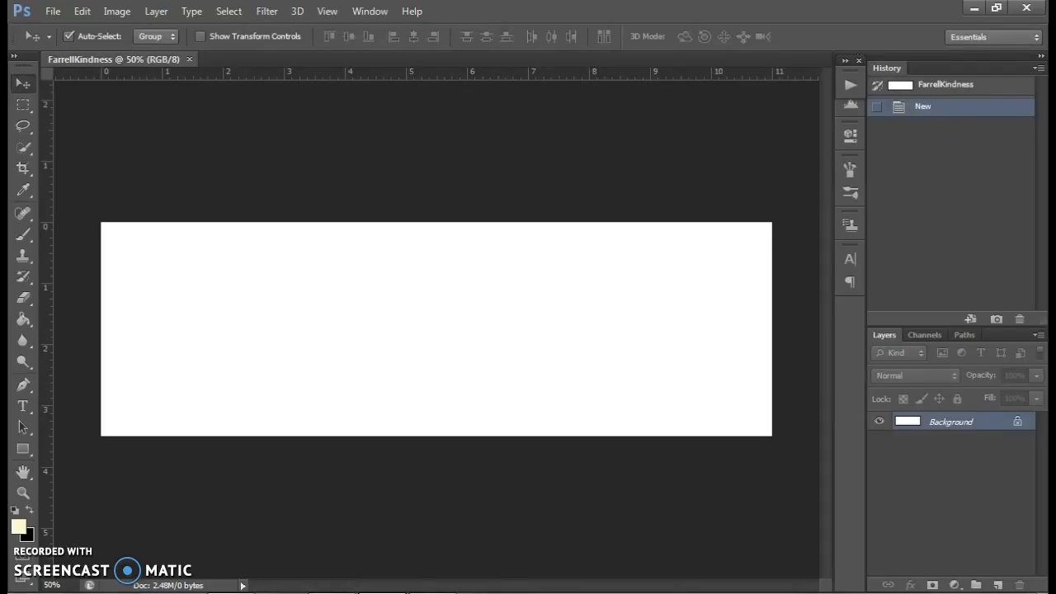
- Switch to Chrome and examine the kindness rock quotes image results, the Goodreads kind quotes and the Kindness Rocks Project page
{"action": "left_click", "coordinate": [270, 592]}
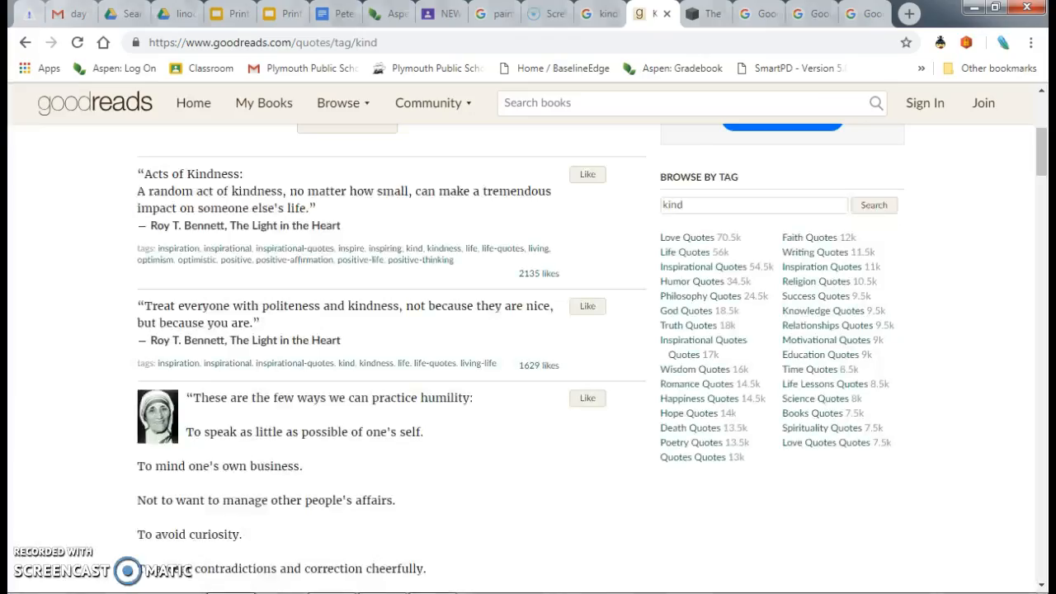
{"action": "left_click", "coordinate": [599, 17]}
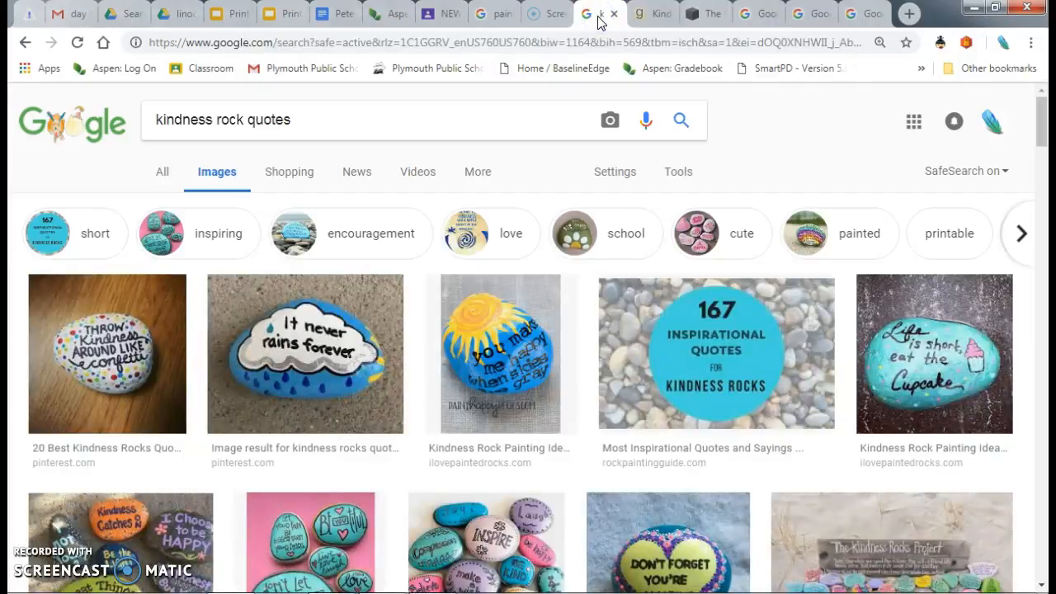
{"action": "left_click", "coordinate": [285, 123]}
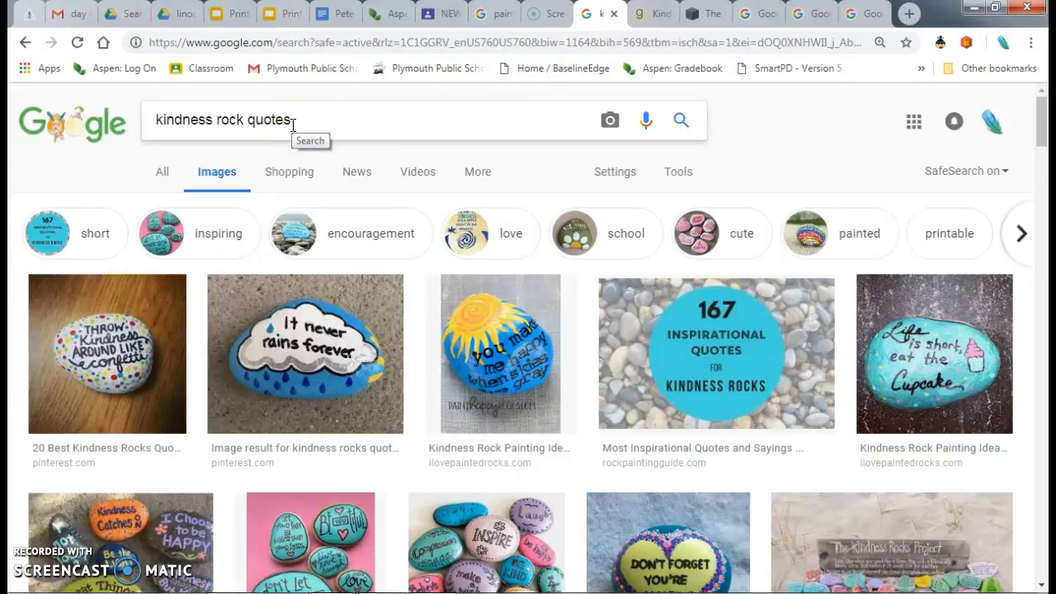
{"action": "left_click", "coordinate": [645, 16]}
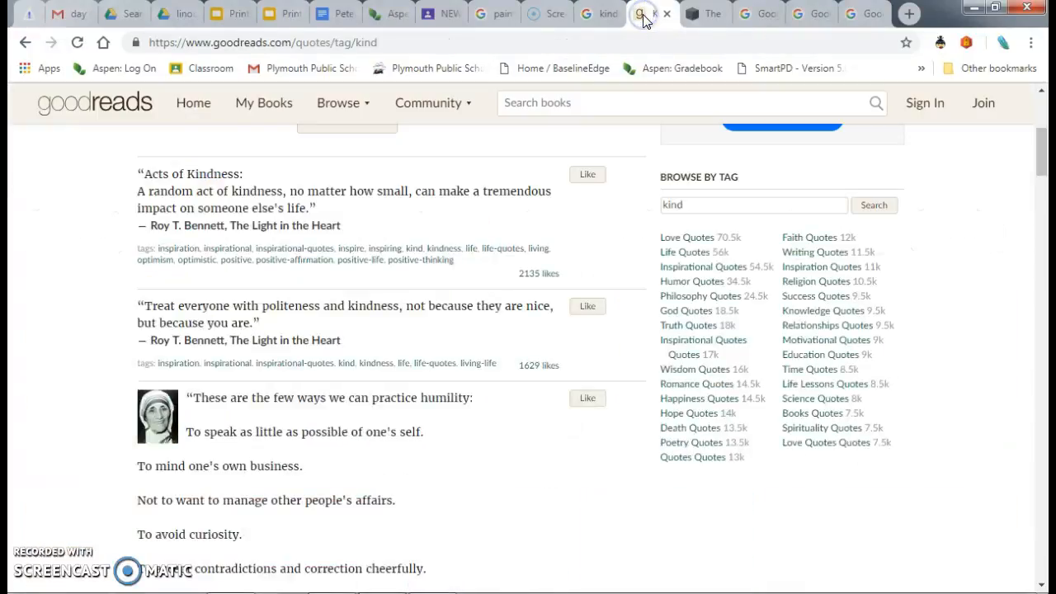
{"action": "left_click", "coordinate": [696, 16]}
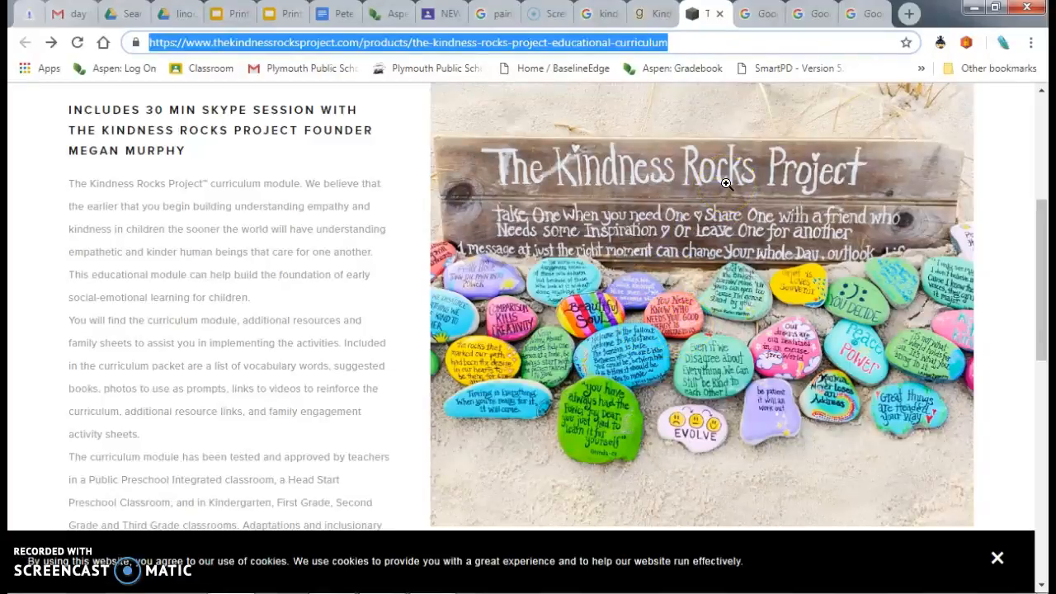
- Browse the opened images of affirmations and random acts of kindness for message ideas, dismissing the Windows color scheme prompt
{"action": "left_click", "coordinate": [766, 14]}
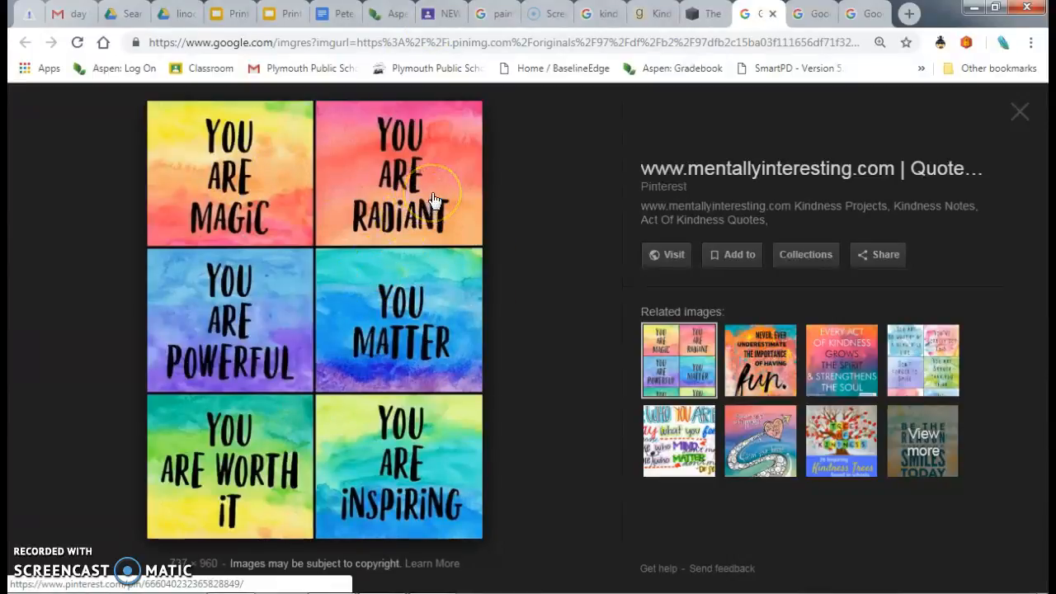
{"action": "left_click", "coordinate": [459, 187]}
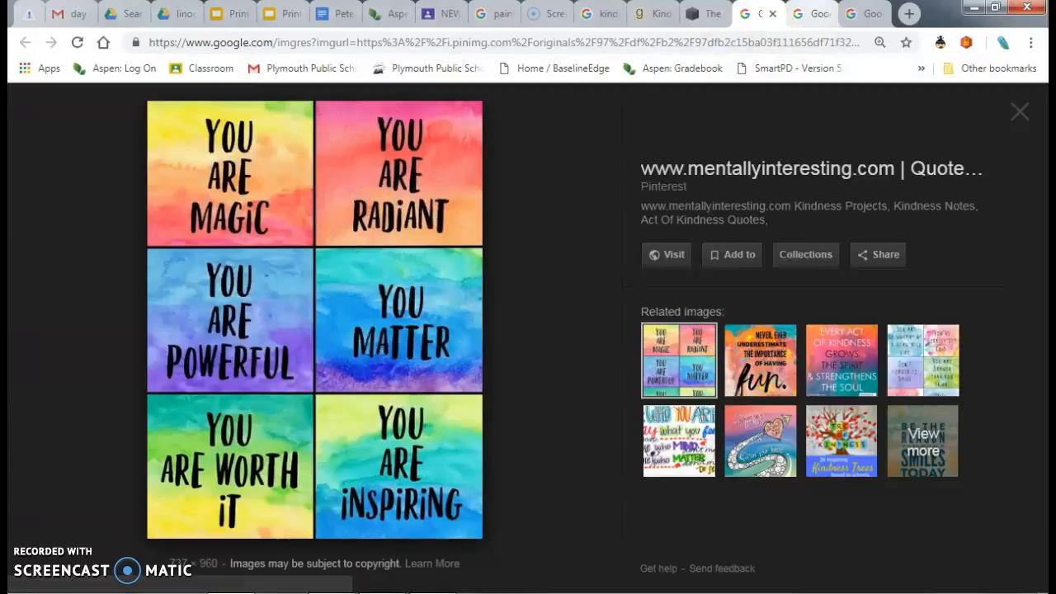
{"action": "left_click", "coordinate": [809, 13]}
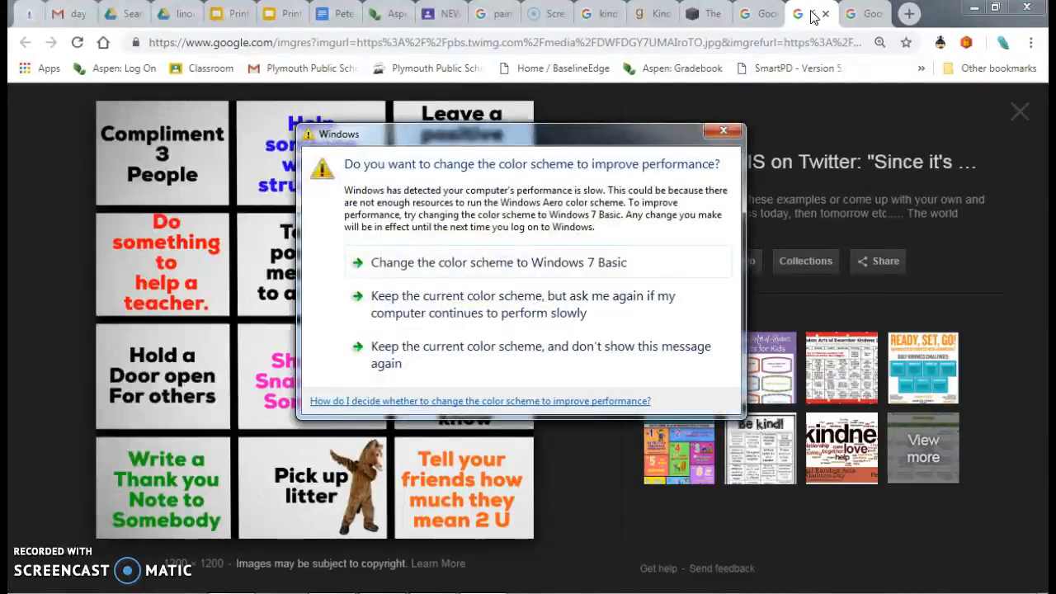
{"action": "left_click", "coordinate": [715, 132]}
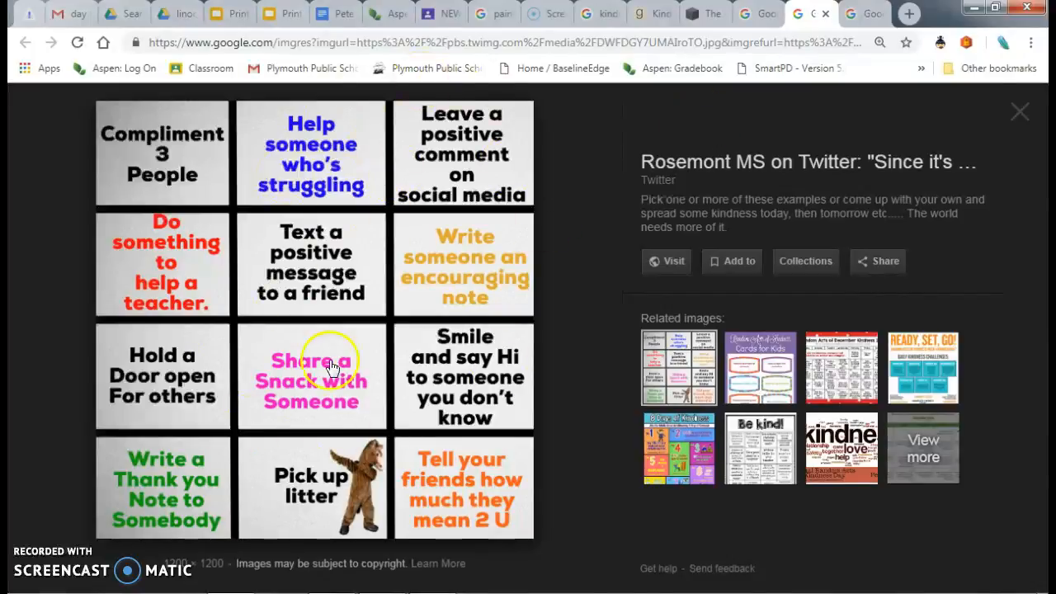
{"action": "left_click", "coordinate": [866, 14]}
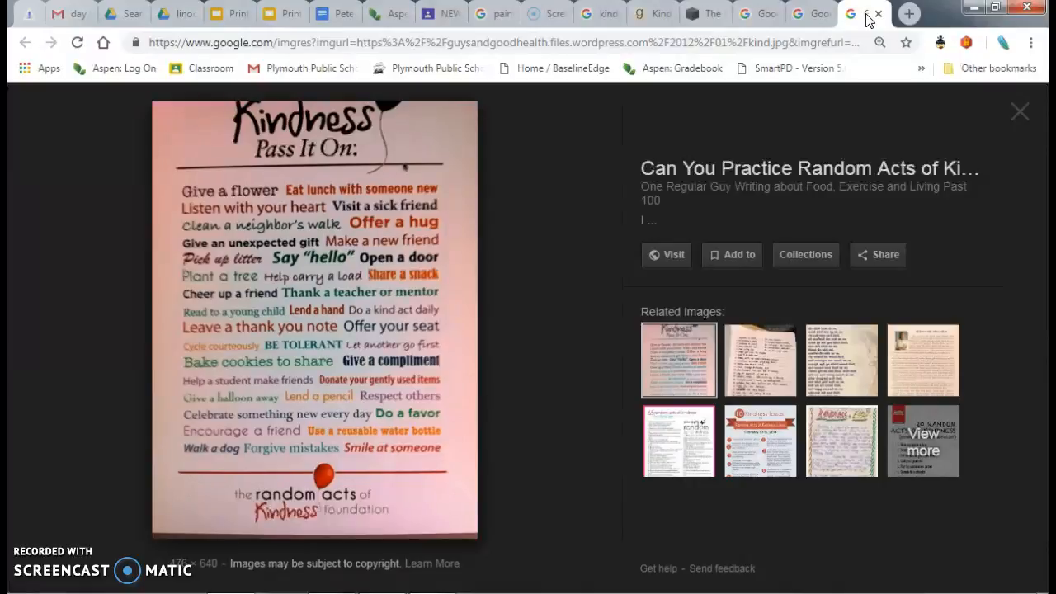
{"action": "left_click", "coordinate": [813, 15]}
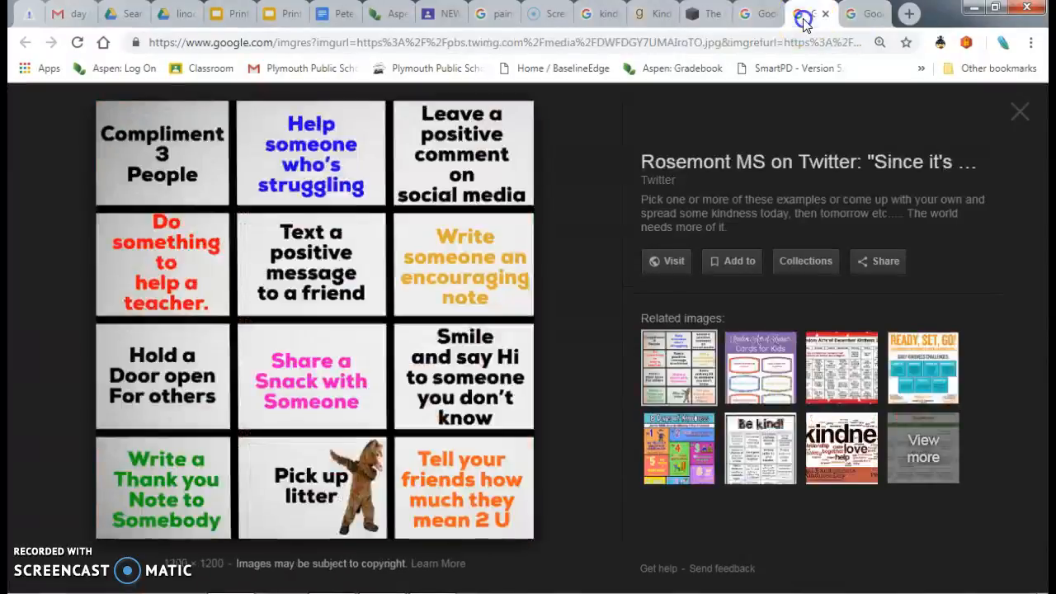
{"action": "left_click", "coordinate": [762, 18]}
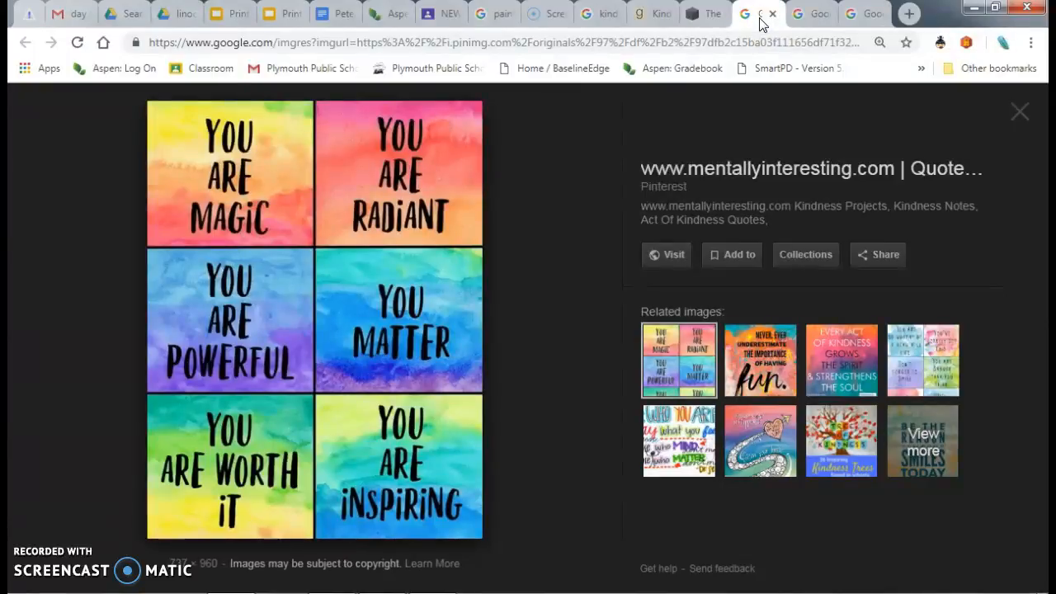
- Copy the "Treat everyone with politeness and kindness" quote with its attribution from the Goodreads page and return to Photoshop
{"action": "left_click", "coordinate": [649, 13]}
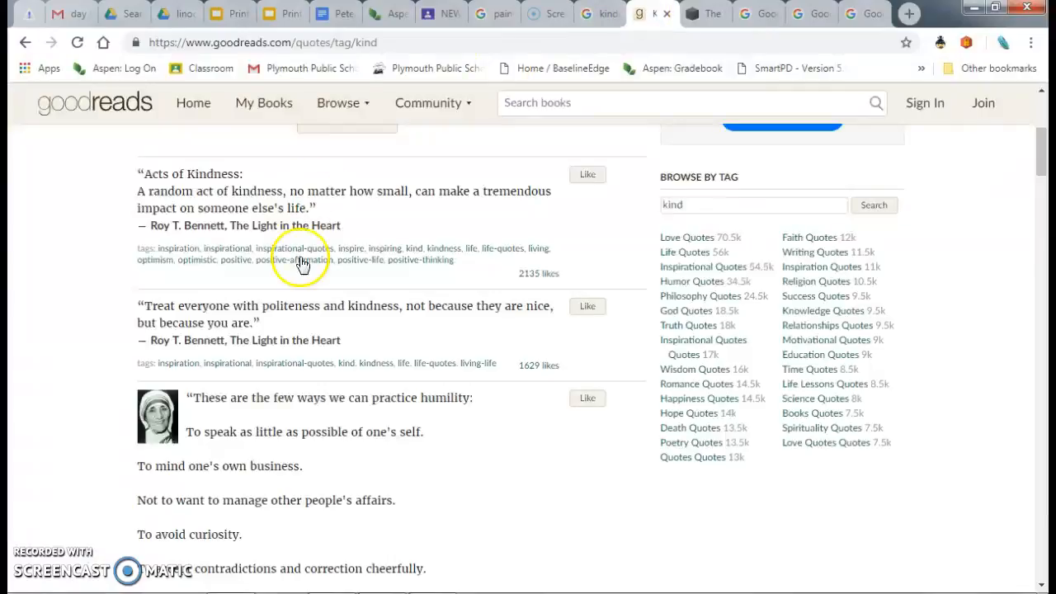
{"action": "left_click_drag", "start_coordinate": [344, 341], "coordinate": [136, 309]}
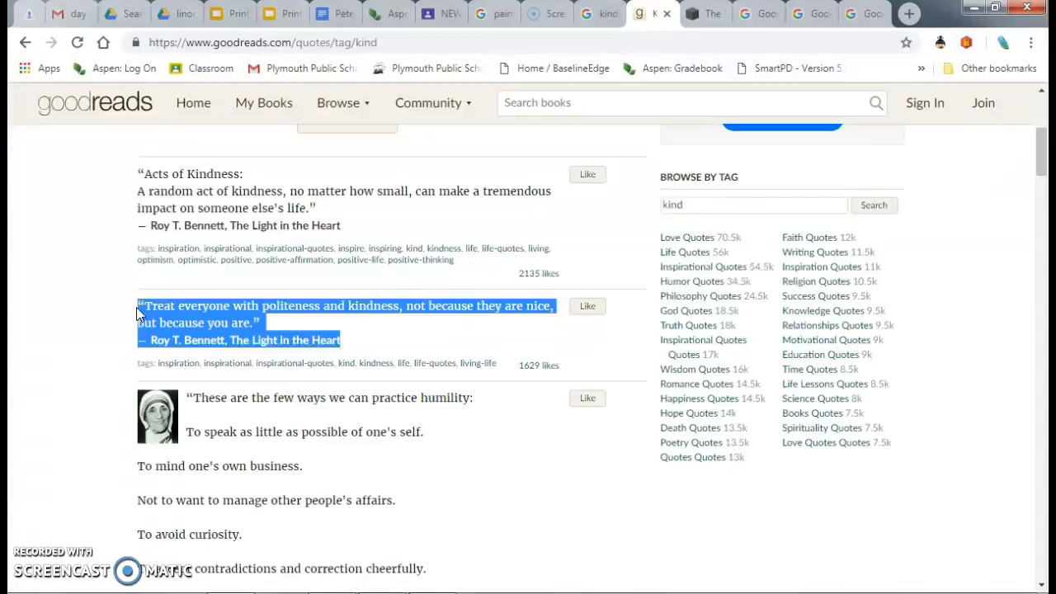
{"action": "left_click", "coordinate": [377, 592]}
- Paste the copied quote as horizontal point text near the upper-left corner of the canvas
{"action": "left_click", "coordinate": [27, 406]}
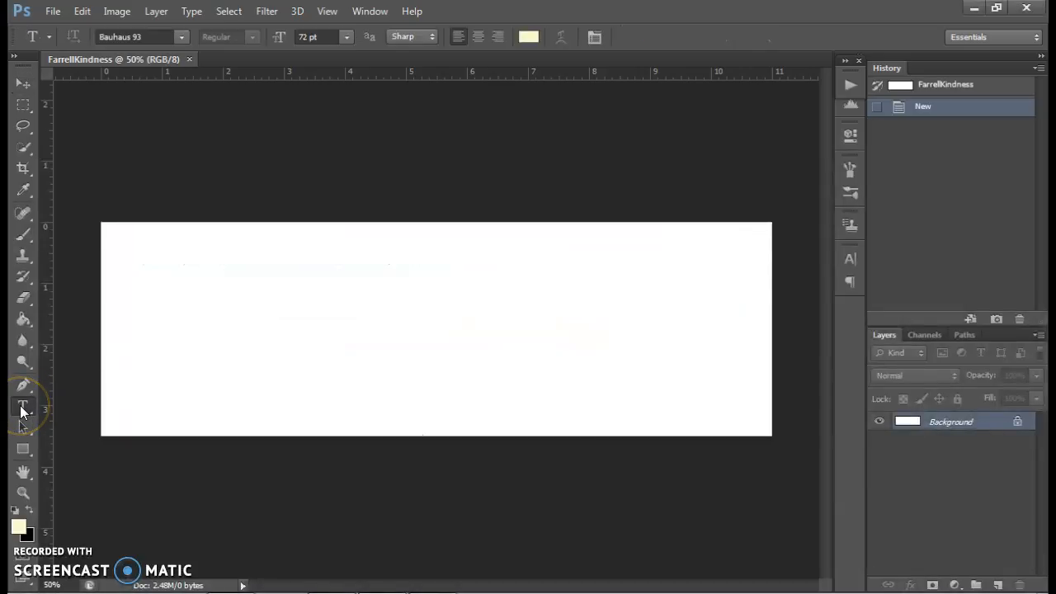
{"action": "left_click", "coordinate": [22, 407]}
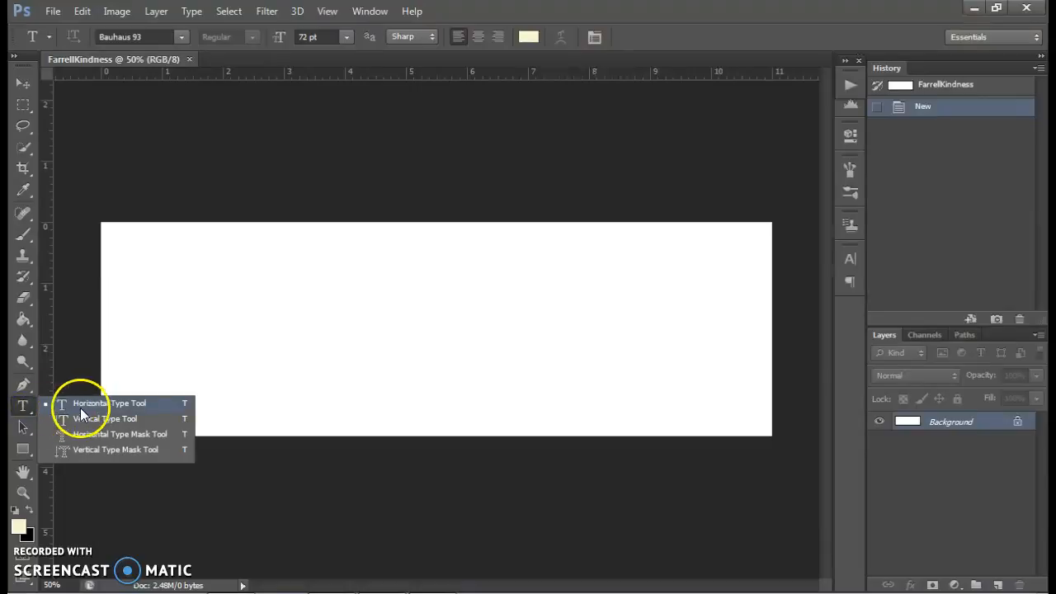
{"action": "left_click", "coordinate": [146, 402]}
{"action": "left_click", "coordinate": [133, 250]}
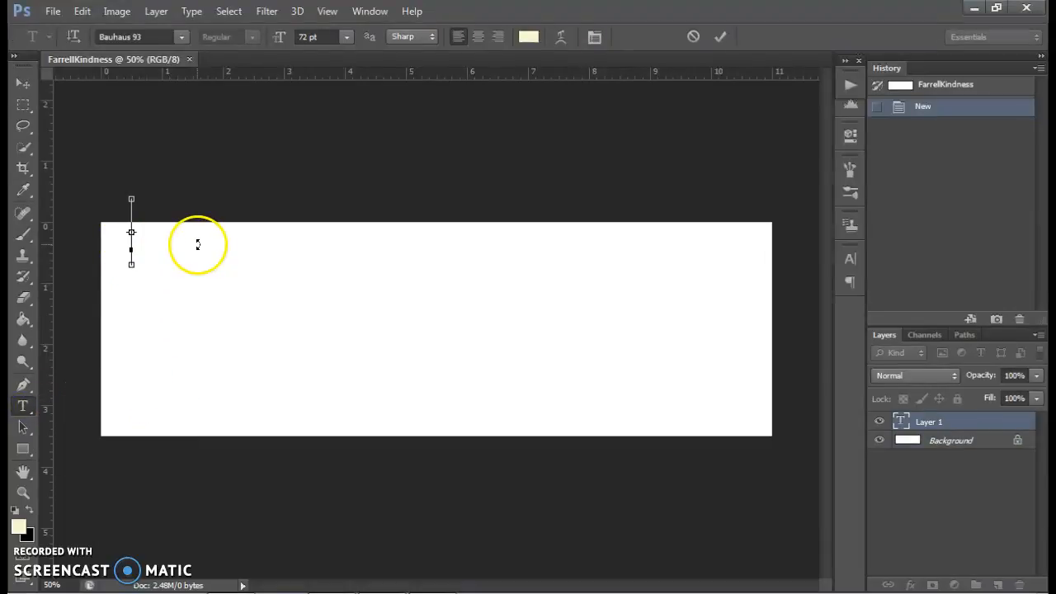
{"action": "key", "text": "ctrl+v"}
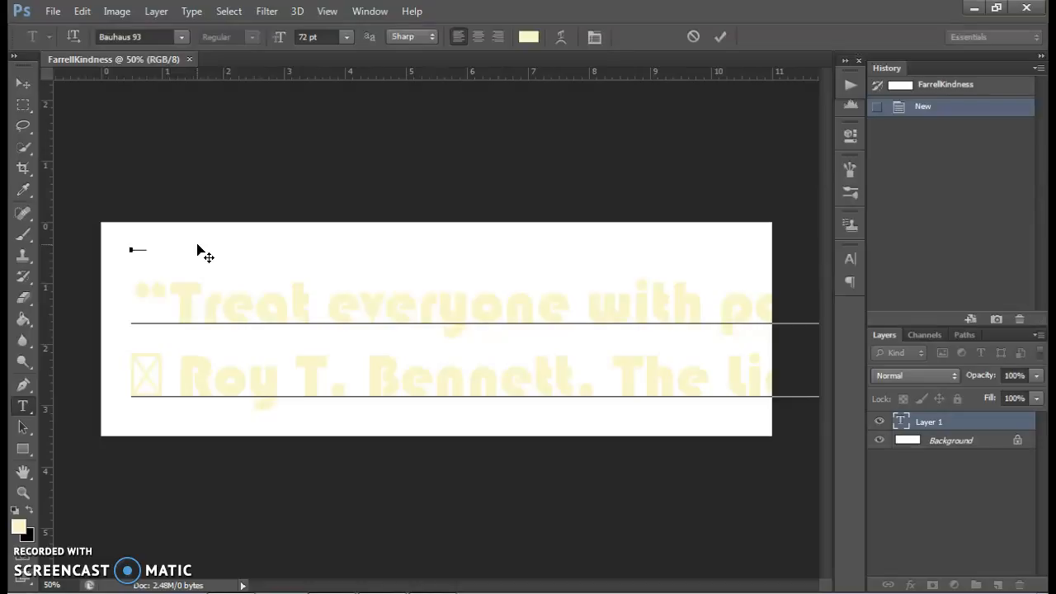
- Commit the pasted quote text and delete its layer, leaving only the Background layer
{"action": "left_click", "coordinate": [23, 83]}
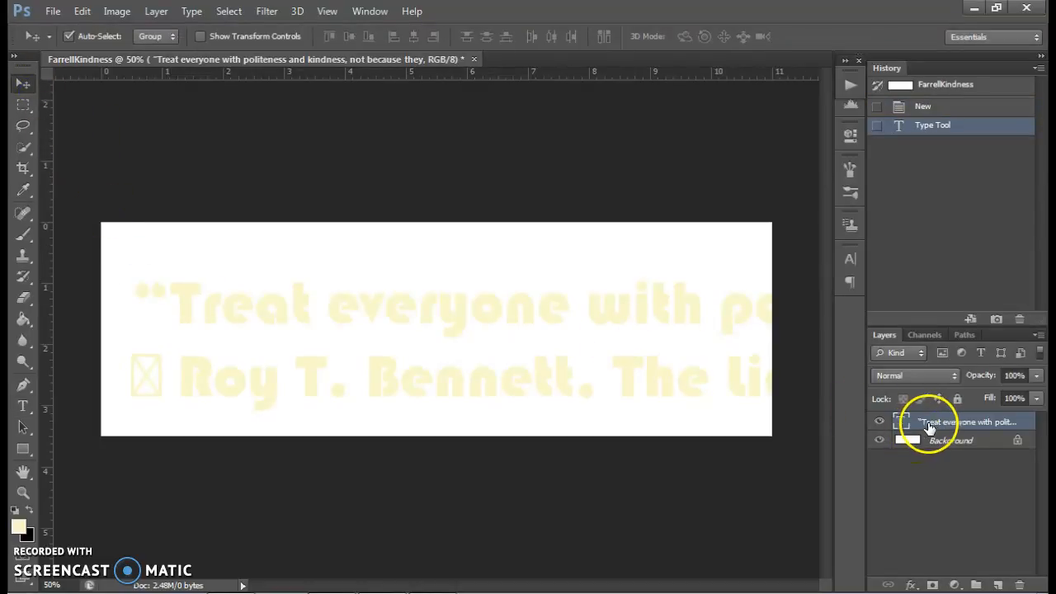
{"action": "left_click", "coordinate": [1018, 585]}
{"action": "left_click", "coordinate": [471, 238]}
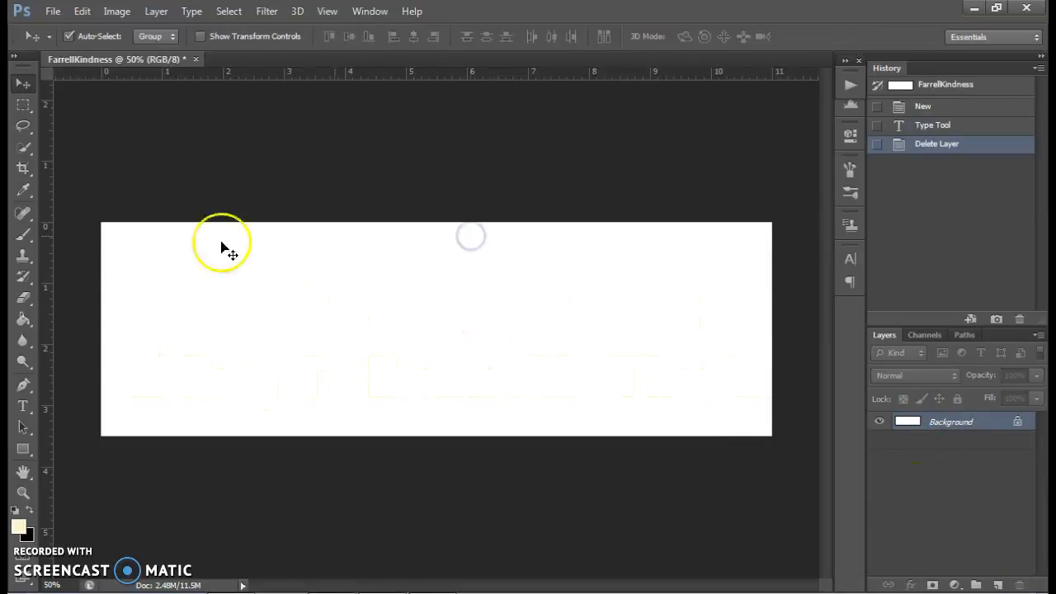
- Draw a full-height text box about 4.8 inches wide in the middle of the canvas and paste the copied quote into it
{"action": "left_click", "coordinate": [24, 406]}
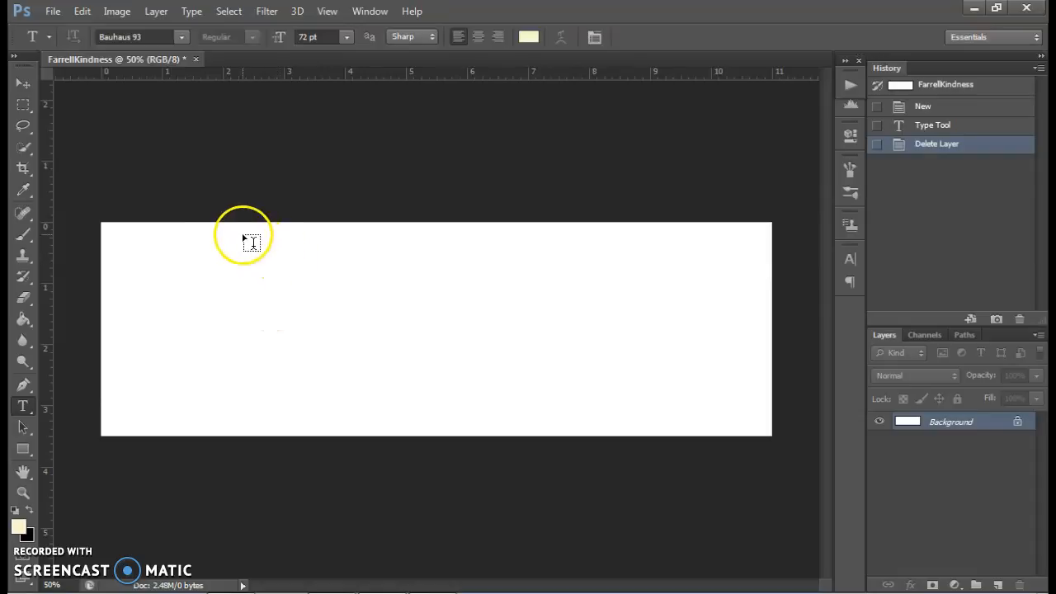
{"action": "left_click_drag", "start_coordinate": [295, 223], "coordinate": [586, 437]}
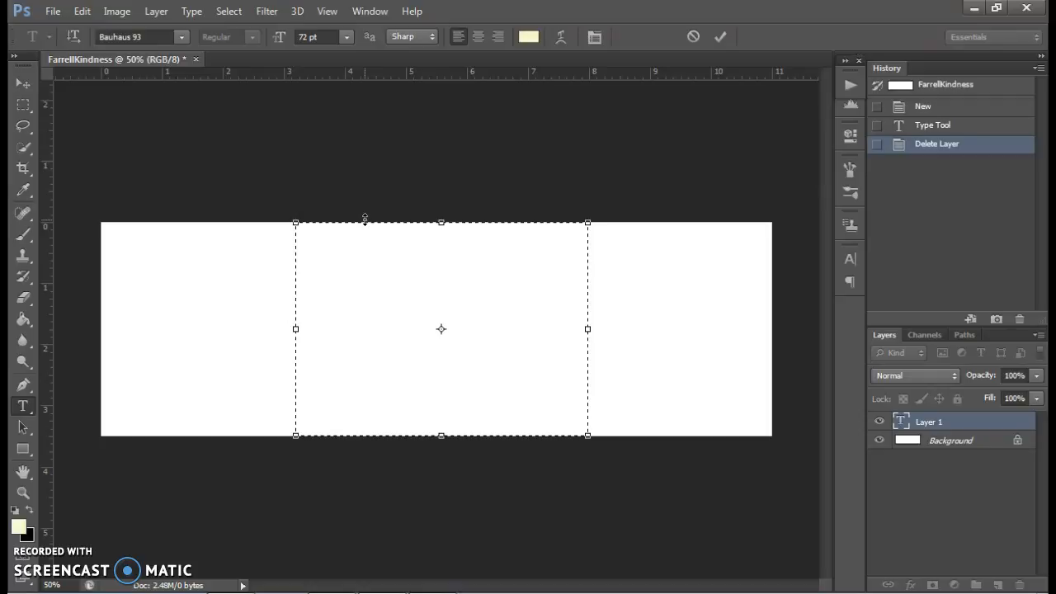
{"action": "type", "text": "\"Treat everyone"}
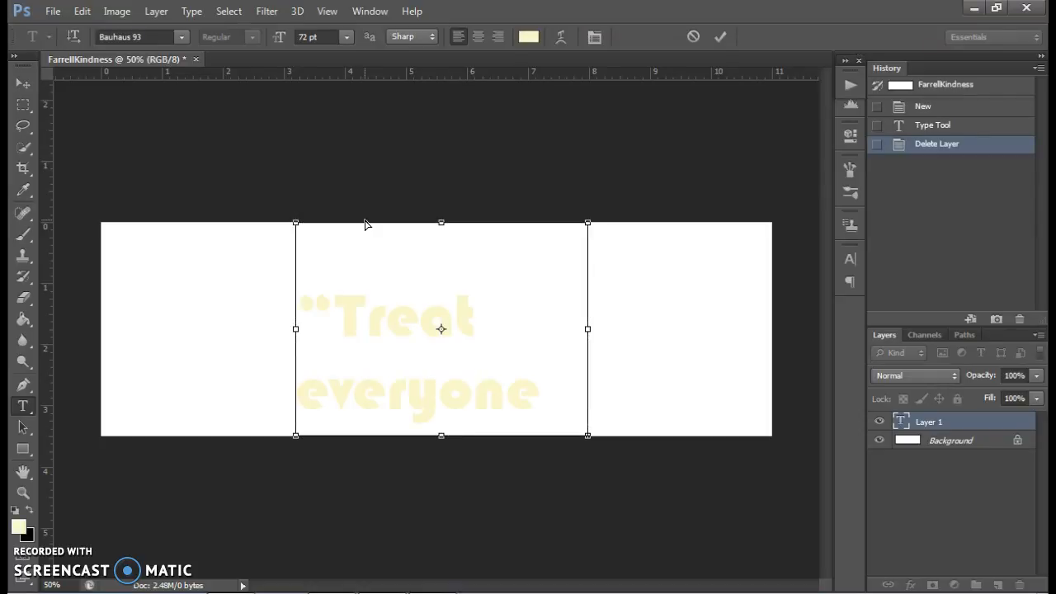
- Recolor all of the pasted quote text to near-black, #090907
{"action": "key", "text": "ctrl+a"}
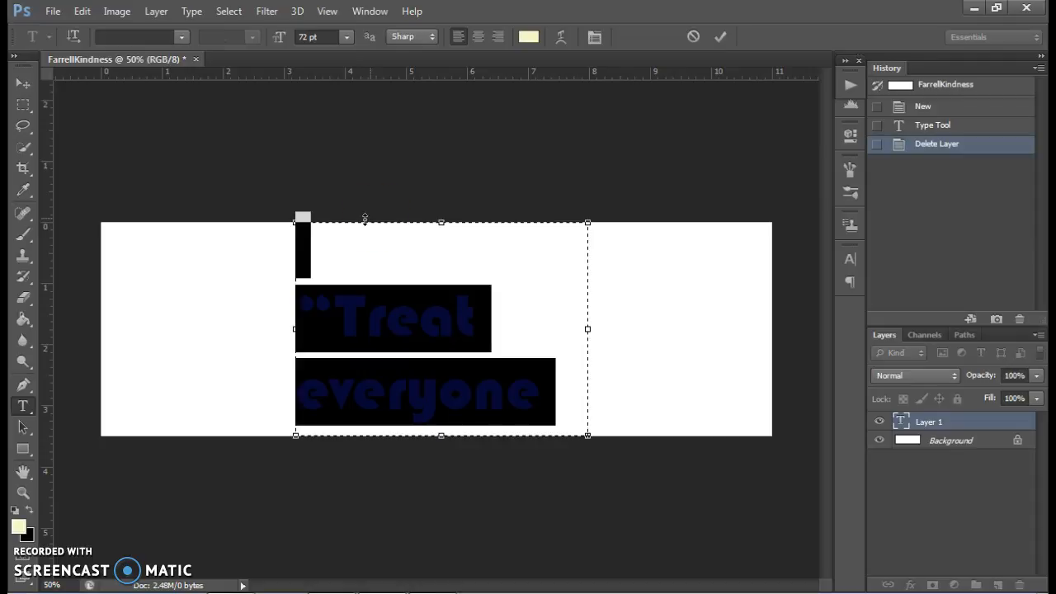
{"action": "left_click", "coordinate": [528, 36]}
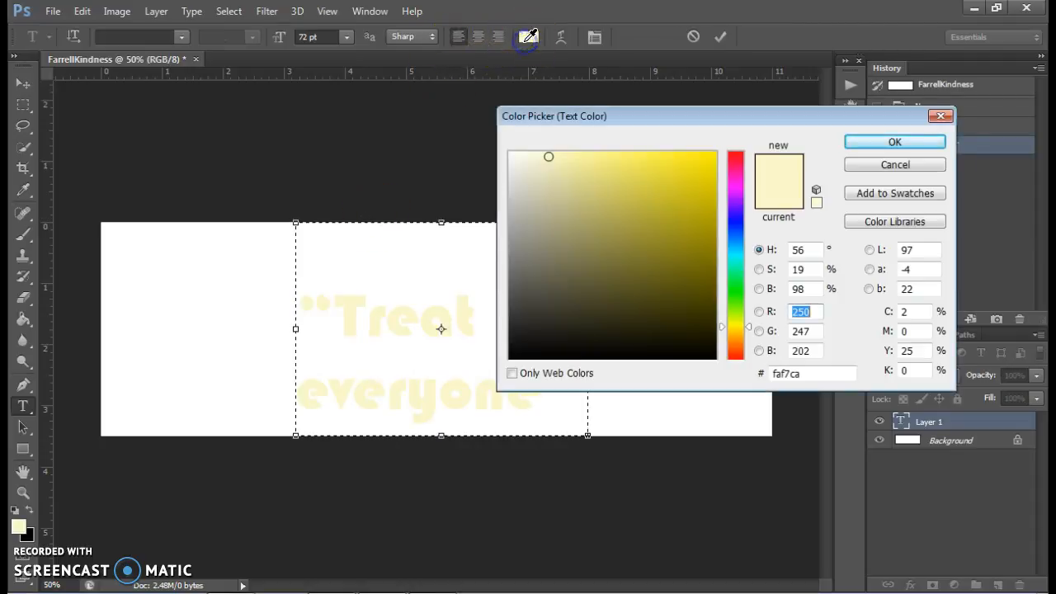
{"action": "left_click", "coordinate": [546, 352]}
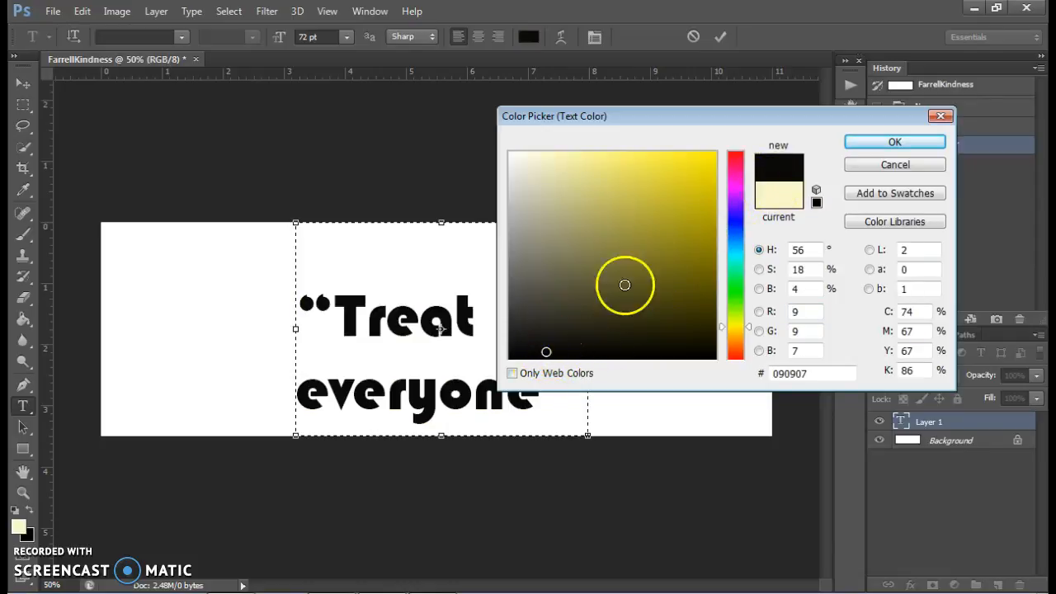
{"action": "left_click", "coordinate": [893, 141]}
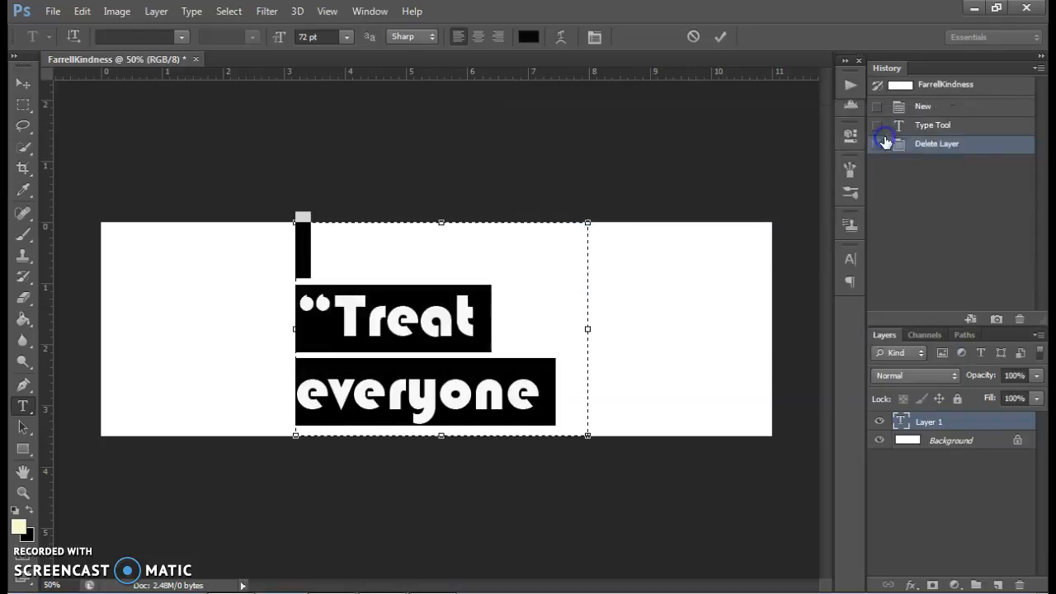
- Reduce the font size of the whole quote to 24 pt so all of it fits the text box
{"action": "left_click", "coordinate": [346, 36]}
{"action": "left_click", "coordinate": [335, 241]}
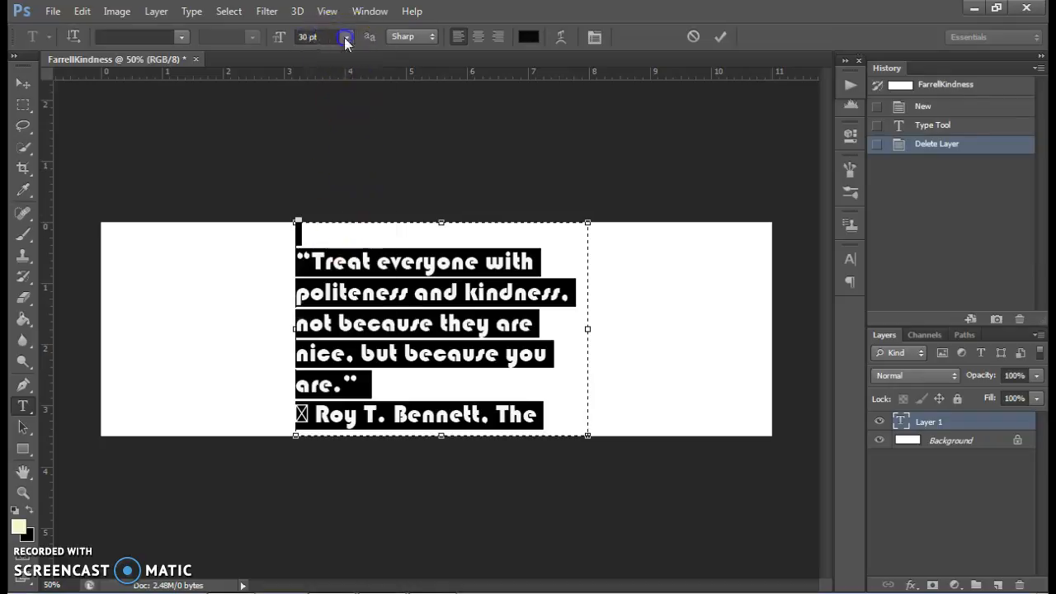
{"action": "left_click", "coordinate": [347, 36]}
{"action": "left_click", "coordinate": [334, 224]}
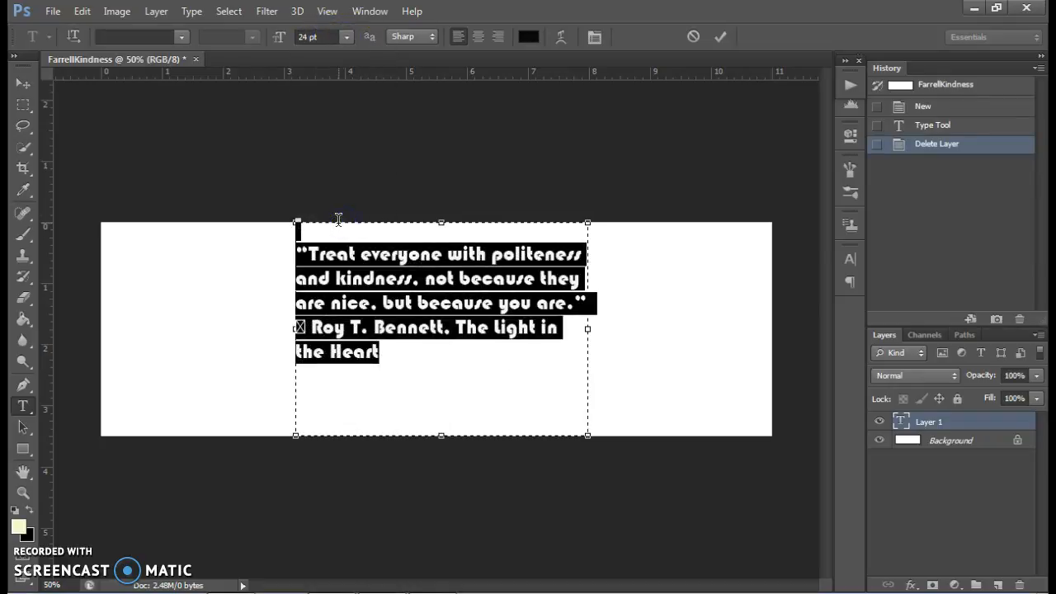
- Delete the missing-glyph symbol before the attribution and insert a blank line between the quote and the attribution
{"action": "left_click", "coordinate": [307, 328]}
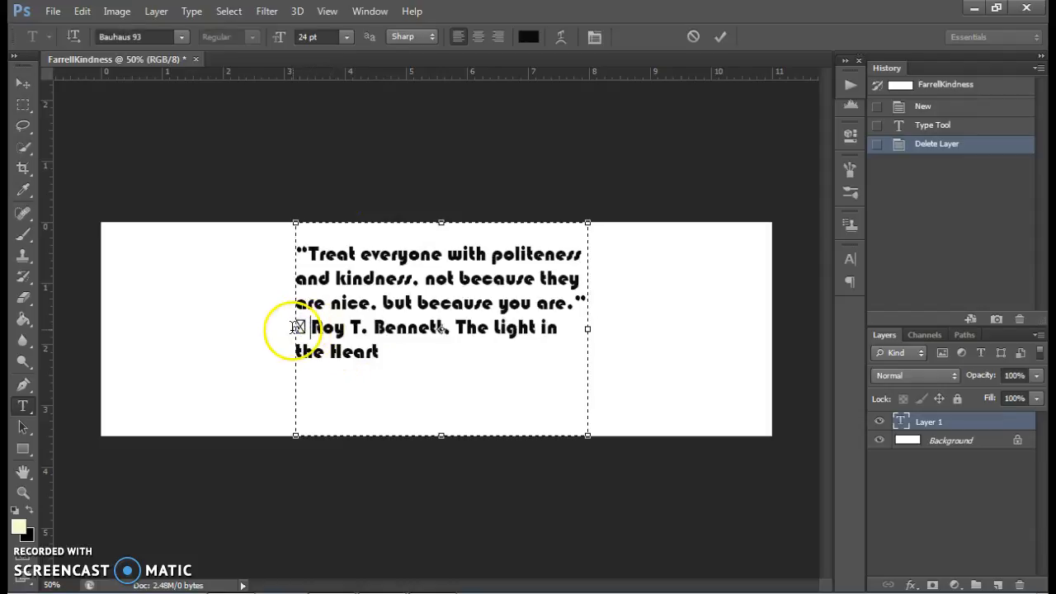
{"action": "left_click_drag", "start_coordinate": [306, 328], "coordinate": [297, 328]}
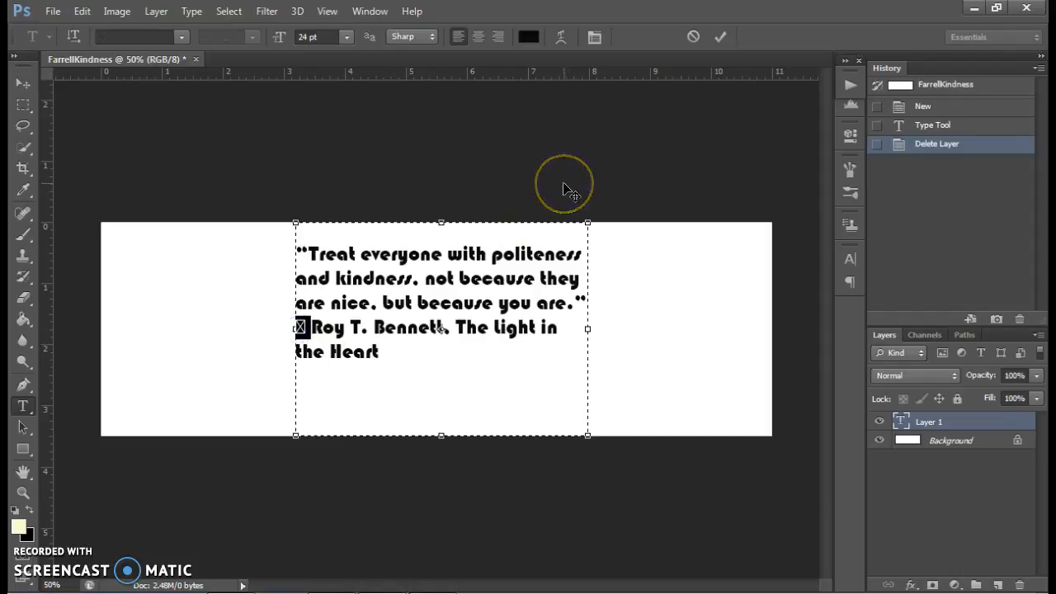
{"action": "key", "text": "BackSpace"}
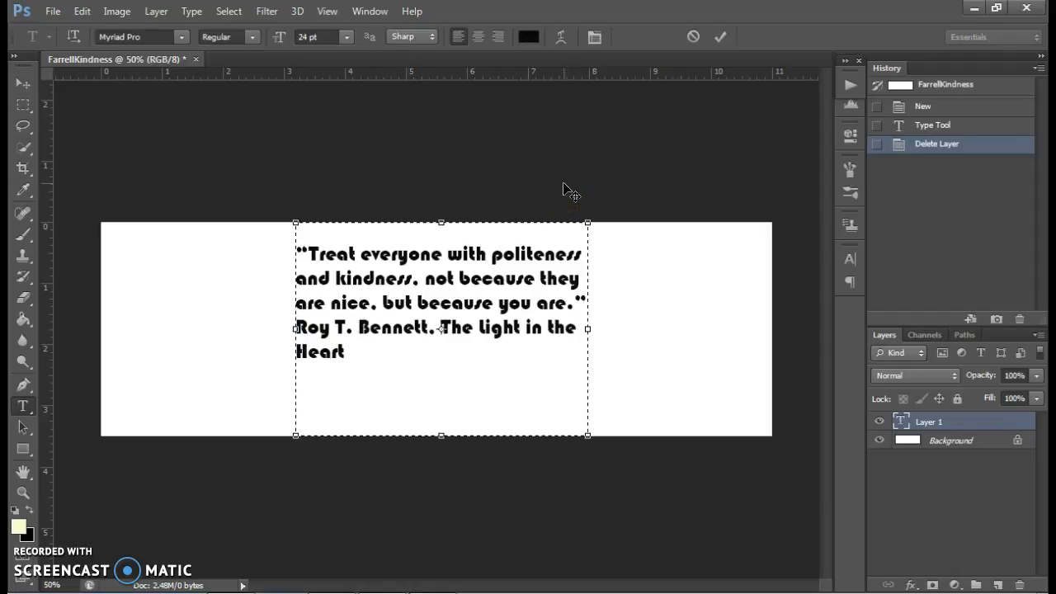
{"action": "key", "text": "Return"}
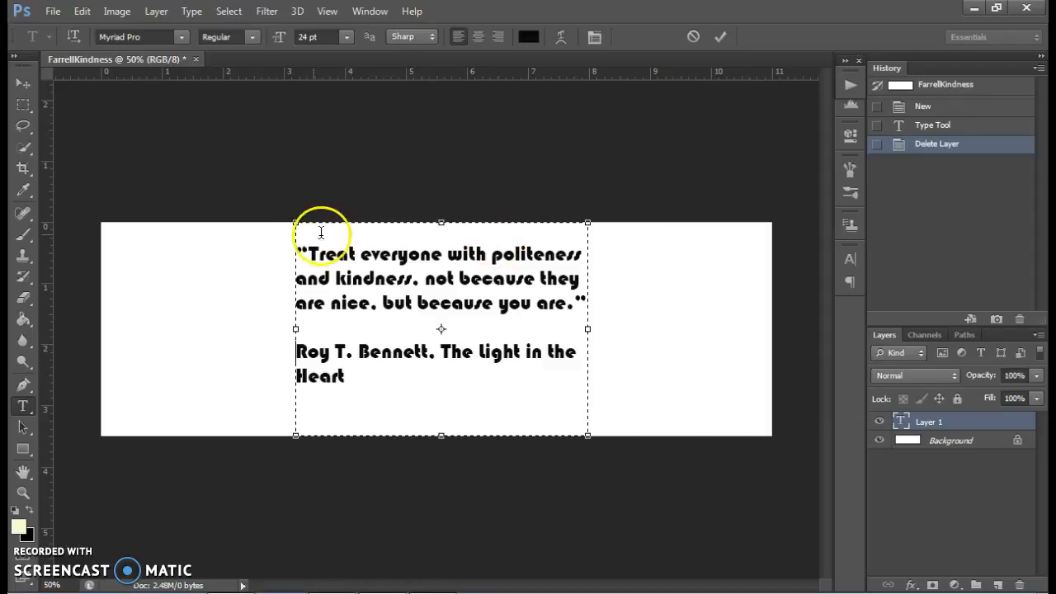
- Select the quote together with its attribution and set the font to Cambria Math
{"action": "left_click_drag", "start_coordinate": [343, 377], "coordinate": [284, 252]}
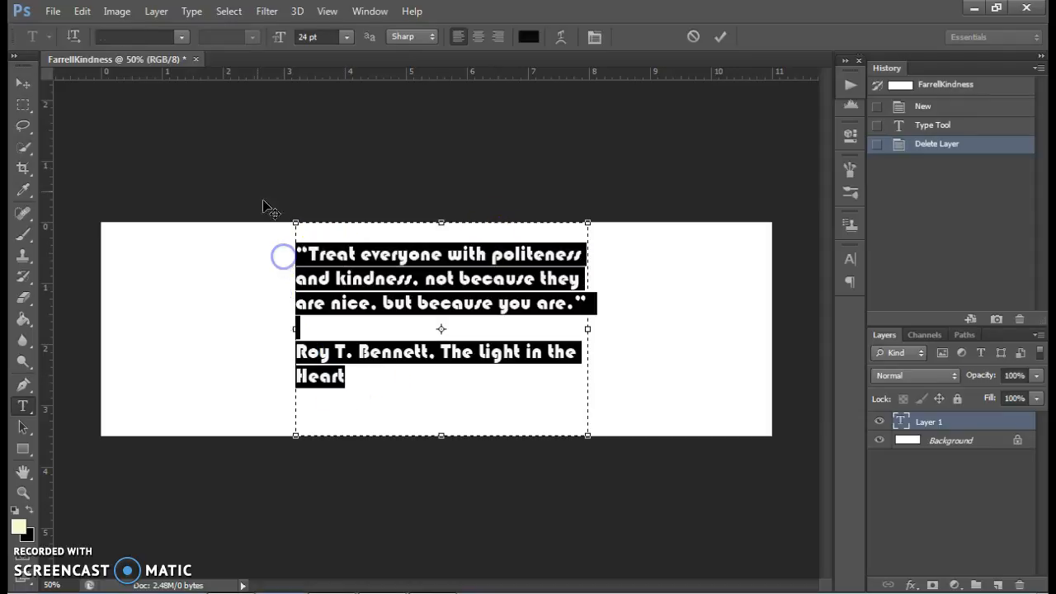
{"action": "left_click", "coordinate": [180, 37]}
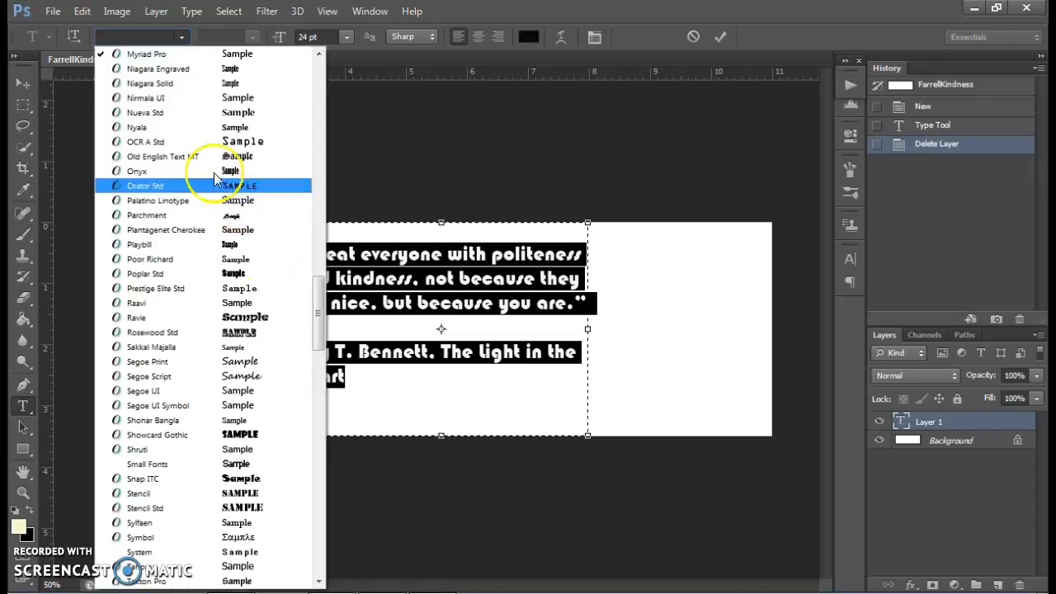
{"action": "left_click", "coordinate": [165, 35]}
{"action": "left_click", "coordinate": [182, 37]}
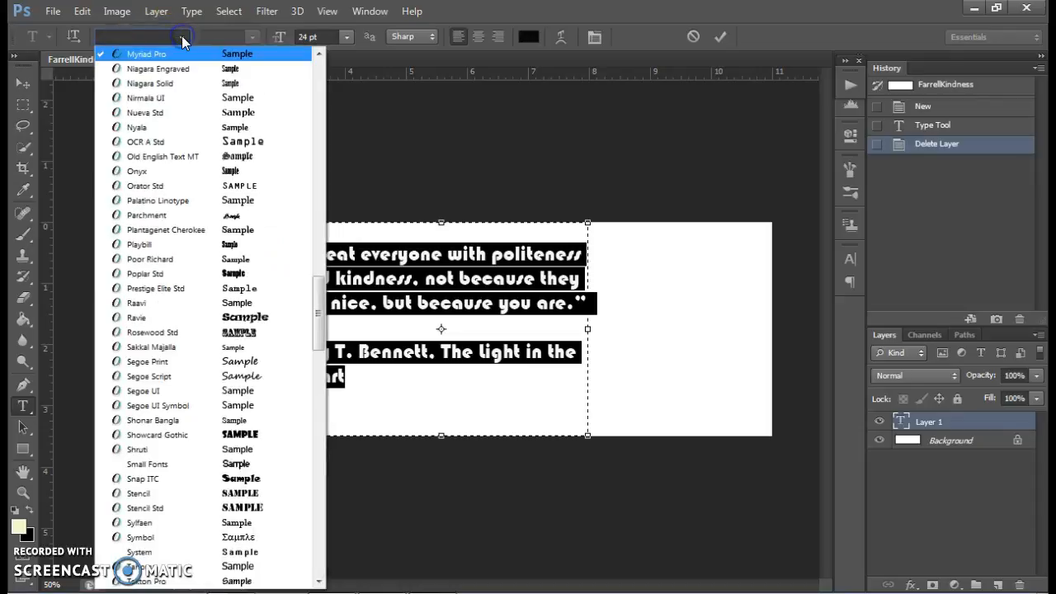
{"action": "left_click_drag", "start_coordinate": [316, 297], "coordinate": [307, 79]}
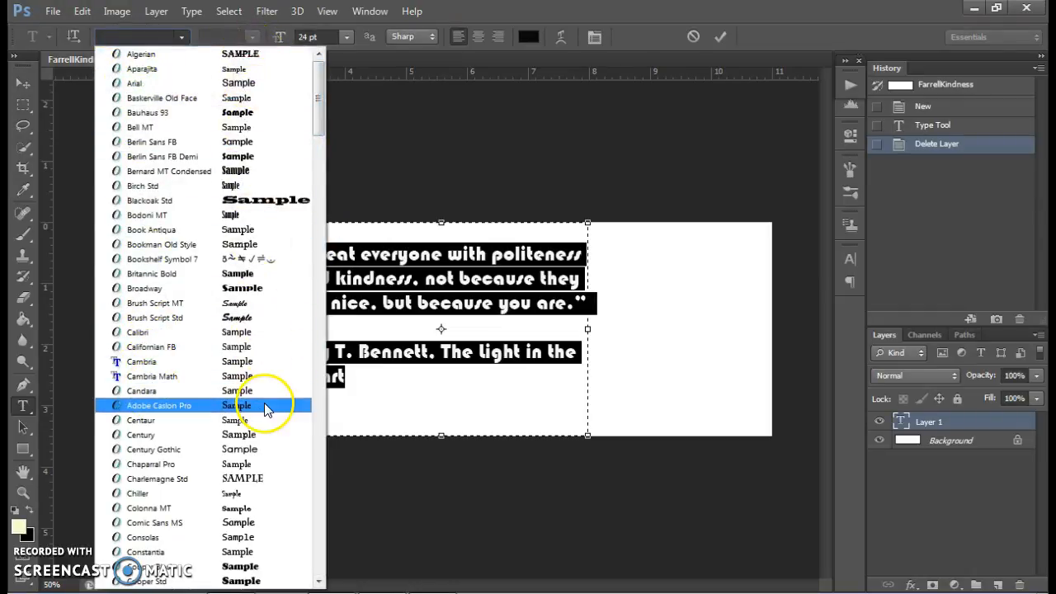
{"action": "left_click", "coordinate": [252, 377]}
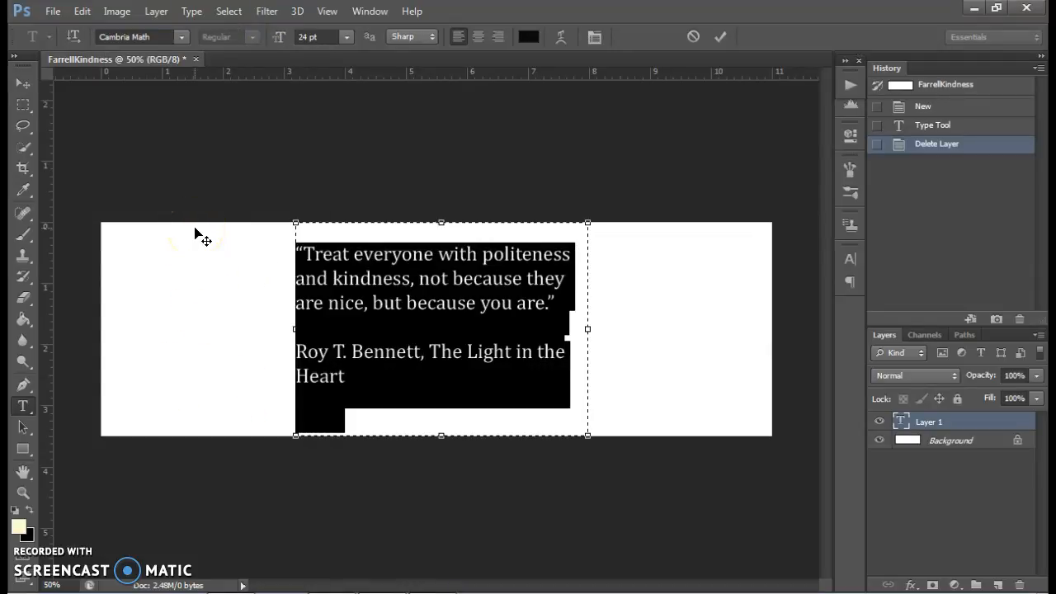
- Try the Arial font on the selected text in its Black and Narrow styles
{"action": "left_click", "coordinate": [182, 38]}
{"action": "left_click_drag", "start_coordinate": [318, 141], "coordinate": [313, 87]}
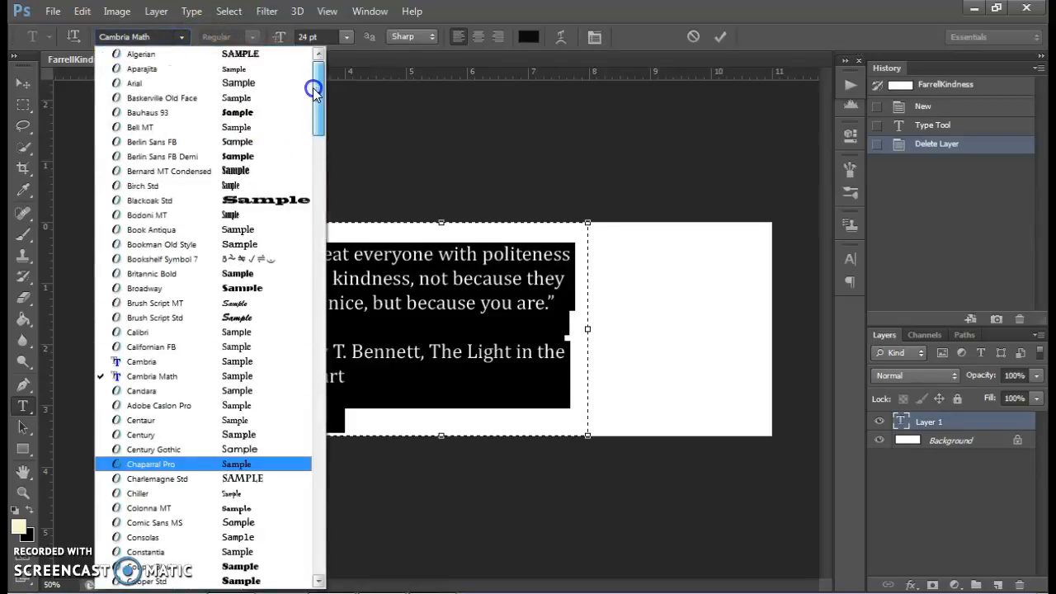
{"action": "left_click", "coordinate": [192, 88]}
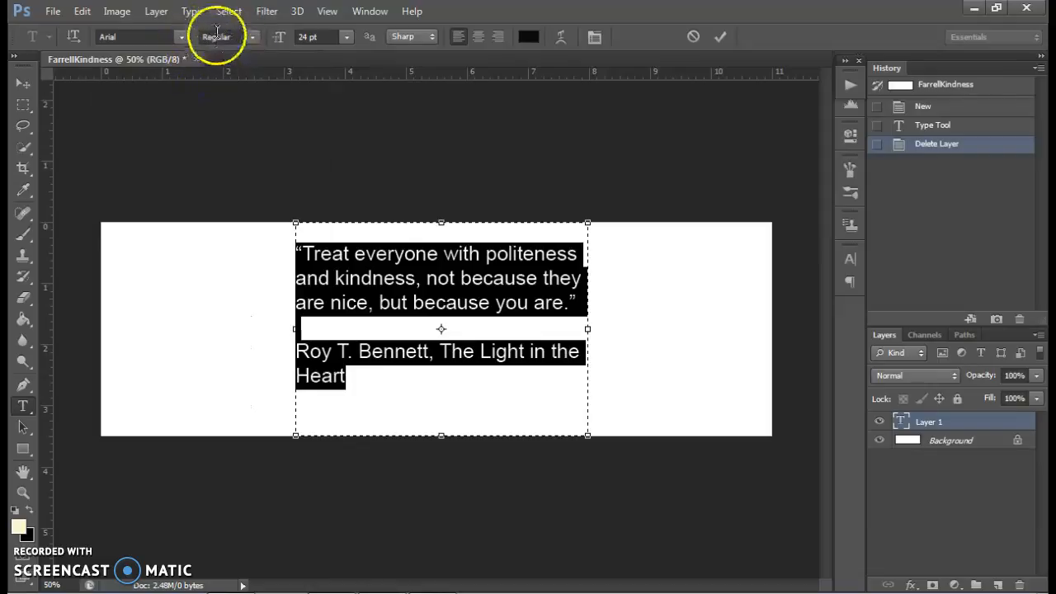
{"action": "left_click", "coordinate": [252, 37]}
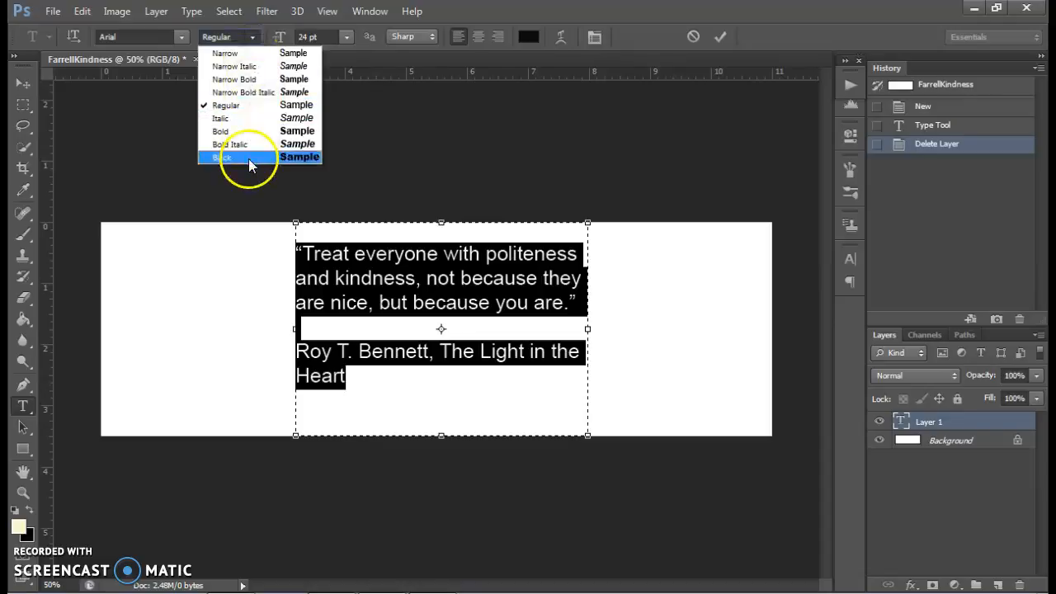
{"action": "left_click", "coordinate": [248, 158]}
{"action": "left_click", "coordinate": [253, 37]}
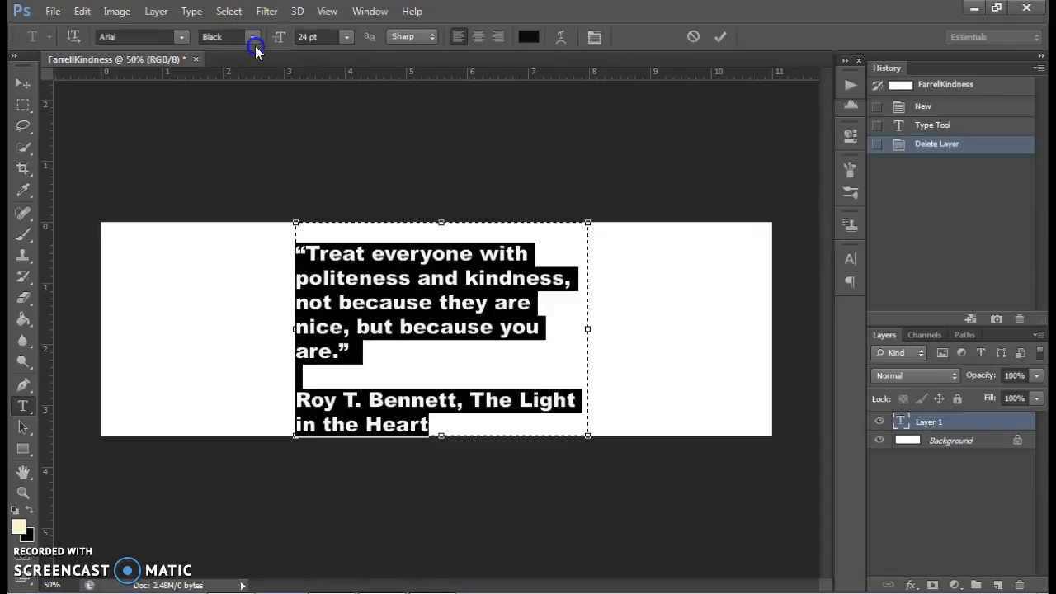
{"action": "left_click", "coordinate": [254, 54]}
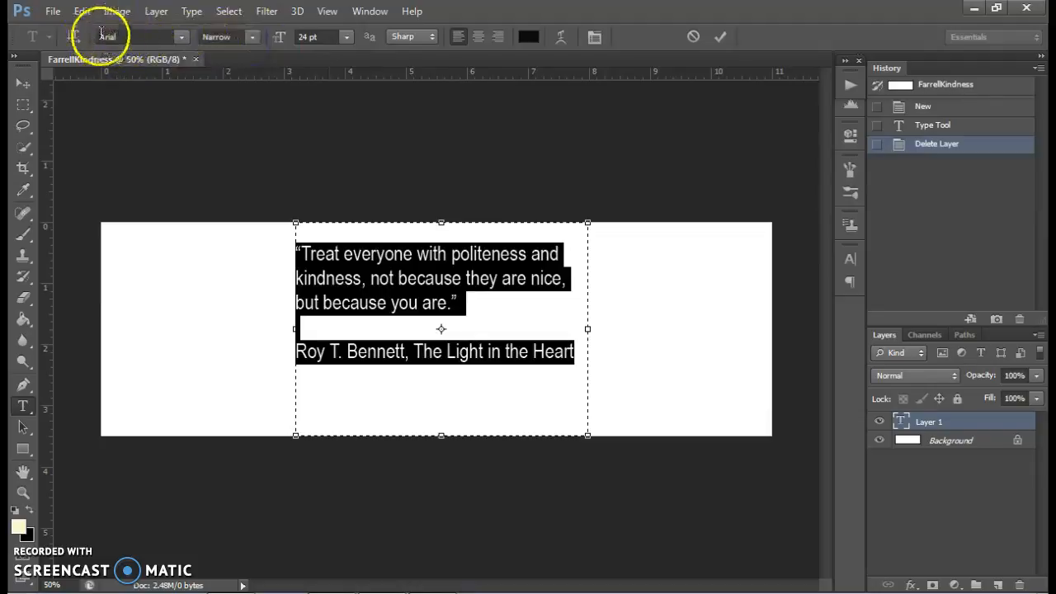
{"action": "left_click", "coordinate": [252, 36]}
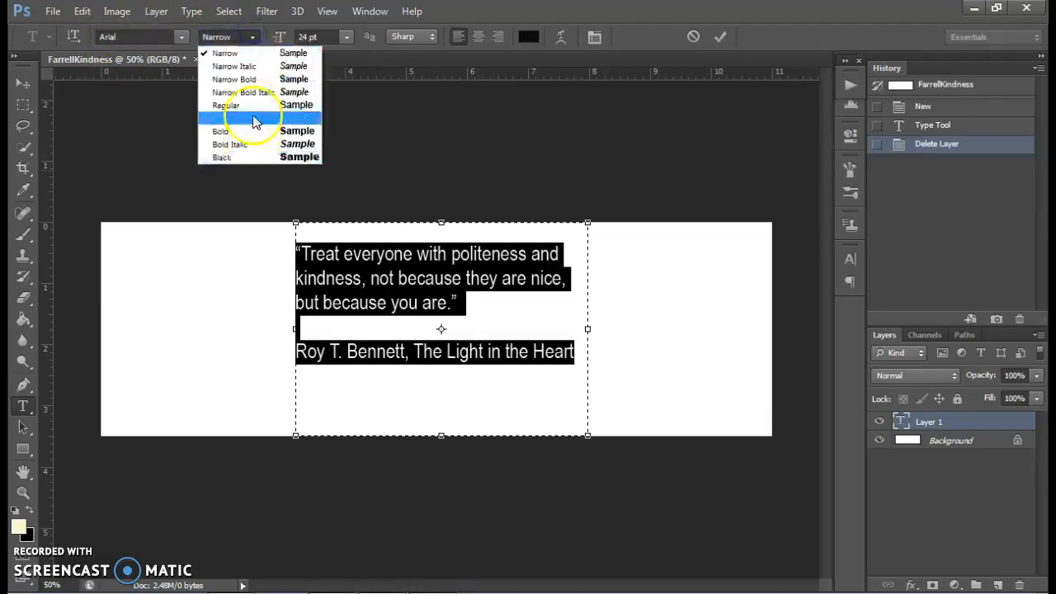
{"action": "left_click", "coordinate": [184, 36]}
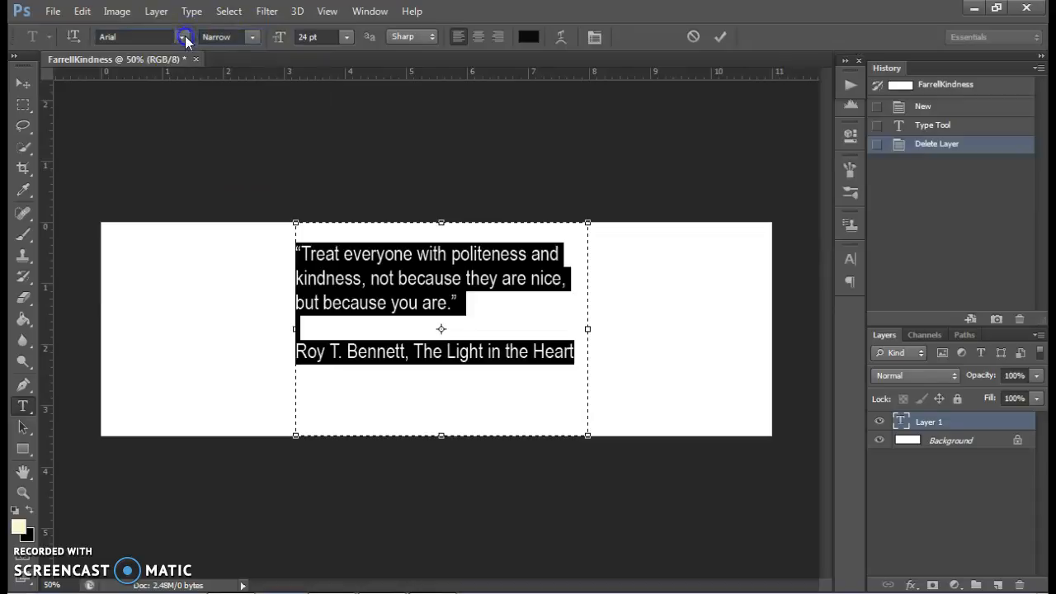
- Set the selected quote and attribution to the Cambria font in Bold style
{"action": "left_click", "coordinate": [185, 37]}
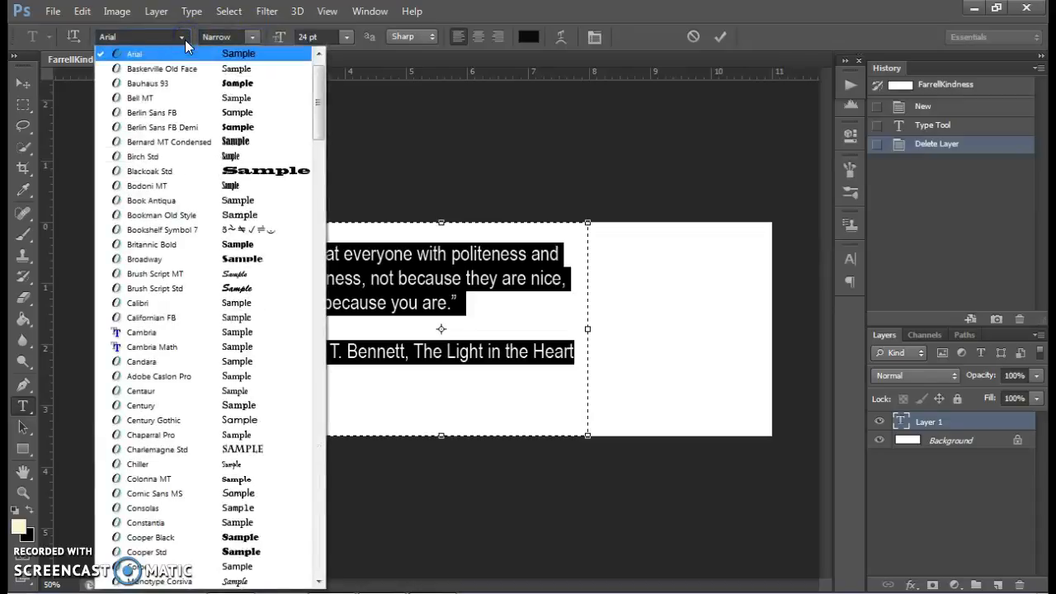
{"action": "left_click", "coordinate": [188, 347]}
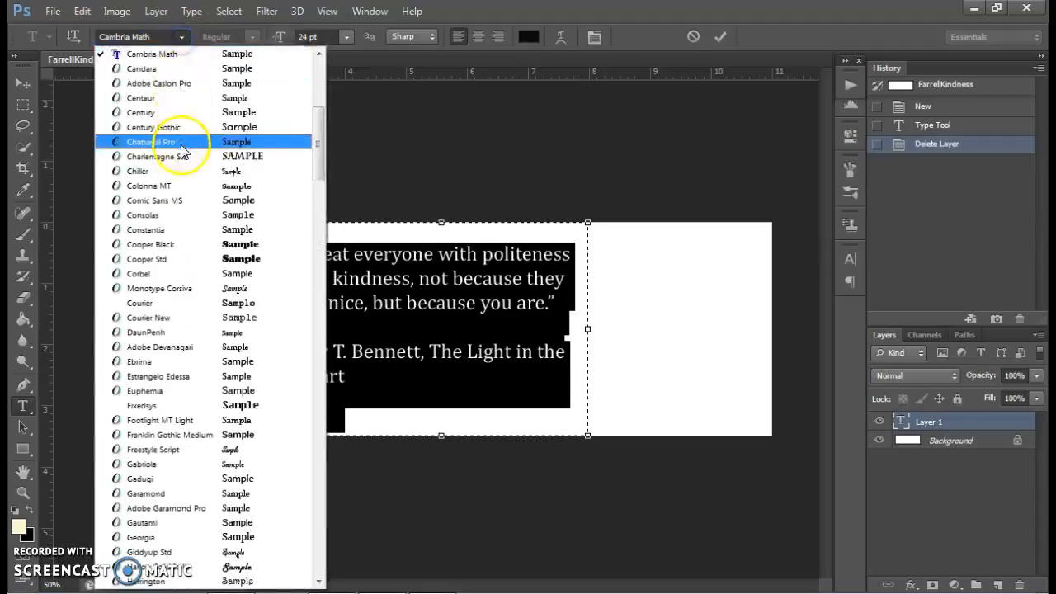
{"action": "left_click_drag", "start_coordinate": [319, 137], "coordinate": [317, 130]}
{"action": "left_click", "coordinate": [204, 101]}
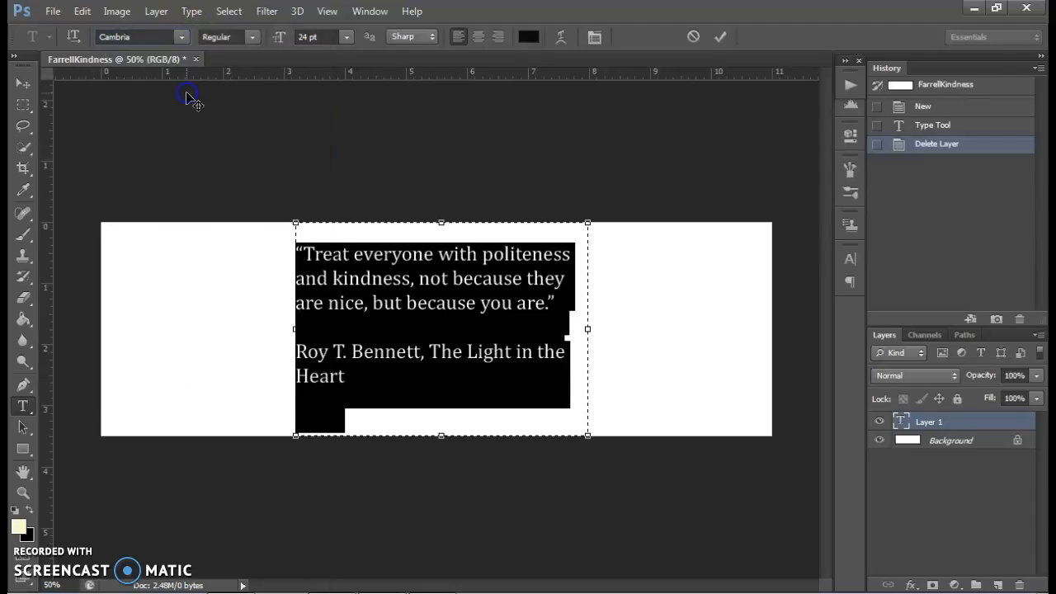
{"action": "left_click", "coordinate": [247, 37]}
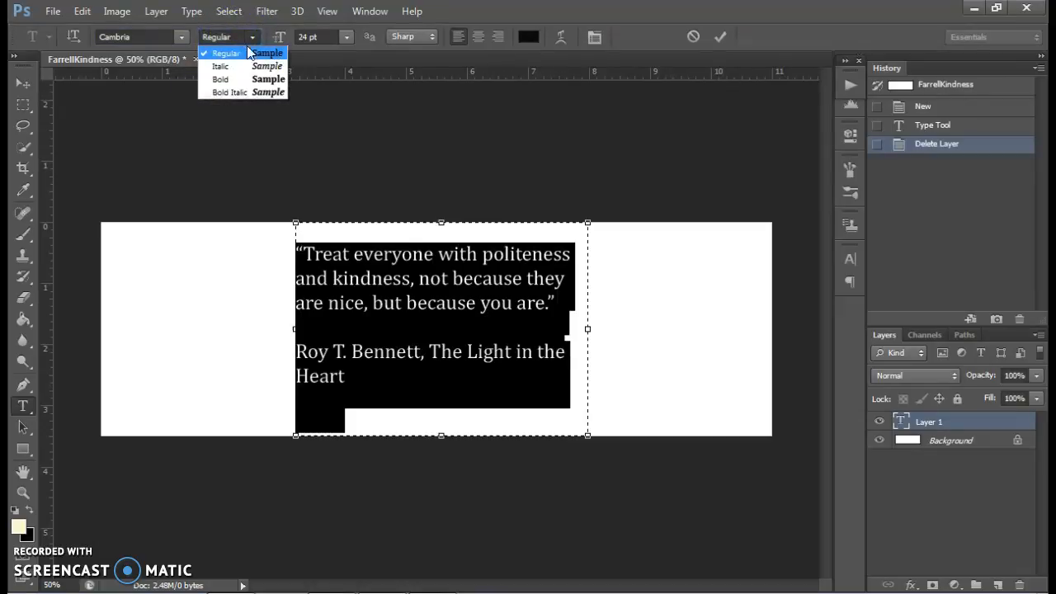
{"action": "left_click", "coordinate": [249, 81]}
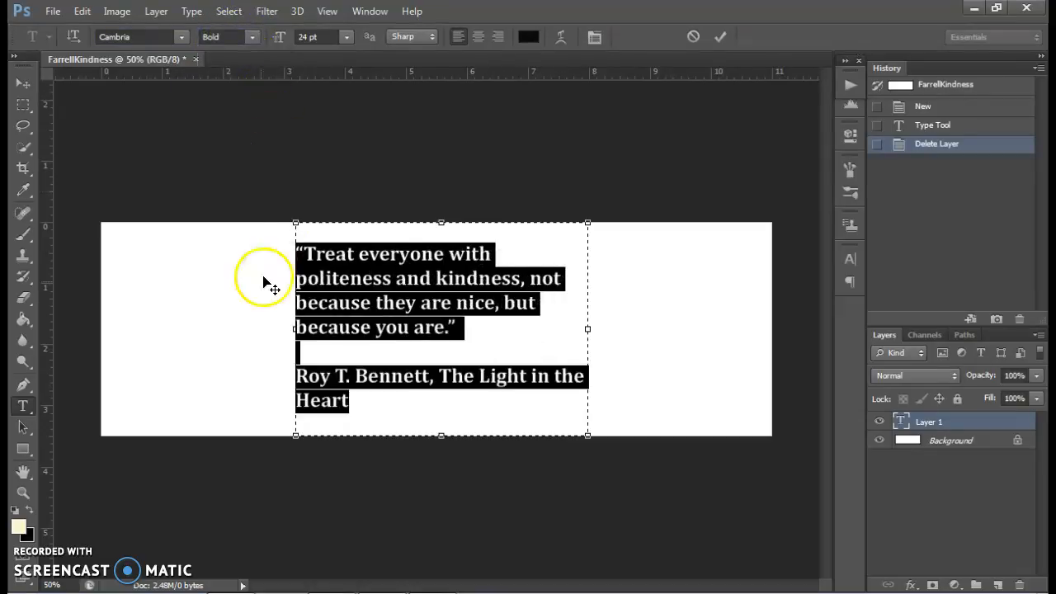
- Narrow the quote's text box to about 3.8 inches and move the text to the left end of the strip
{"action": "left_click", "coordinate": [359, 294]}
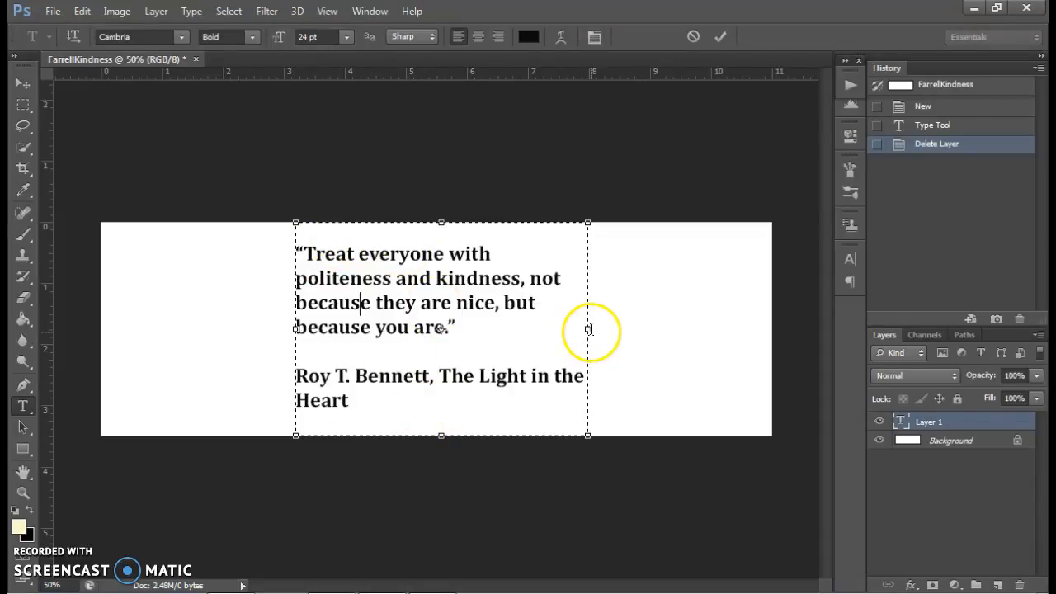
{"action": "left_click_drag", "start_coordinate": [587, 331], "coordinate": [529, 329]}
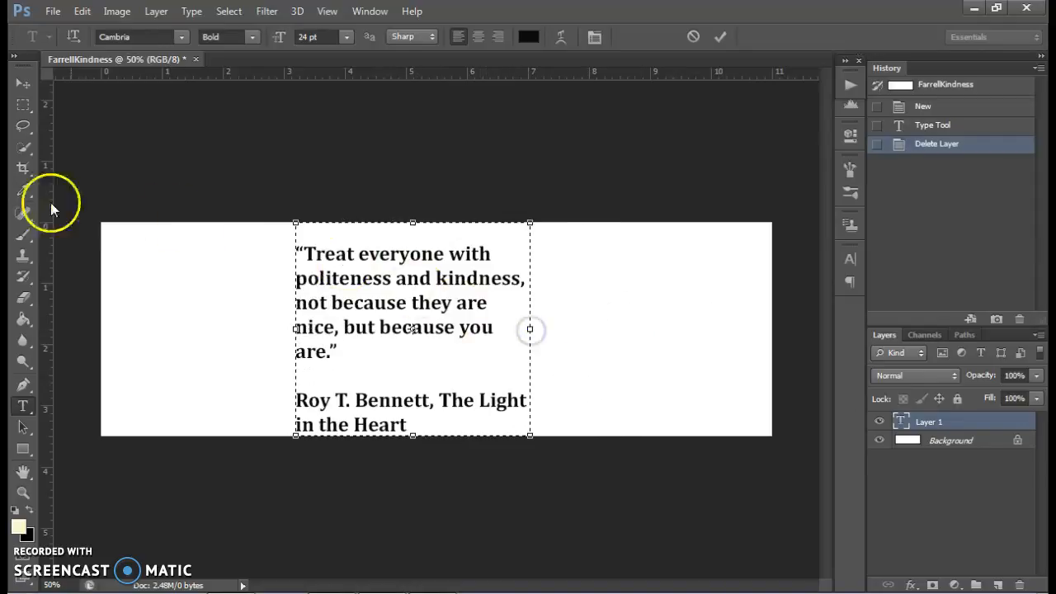
{"action": "left_click", "coordinate": [23, 84]}
{"action": "left_click_drag", "start_coordinate": [306, 257], "coordinate": [147, 241]}
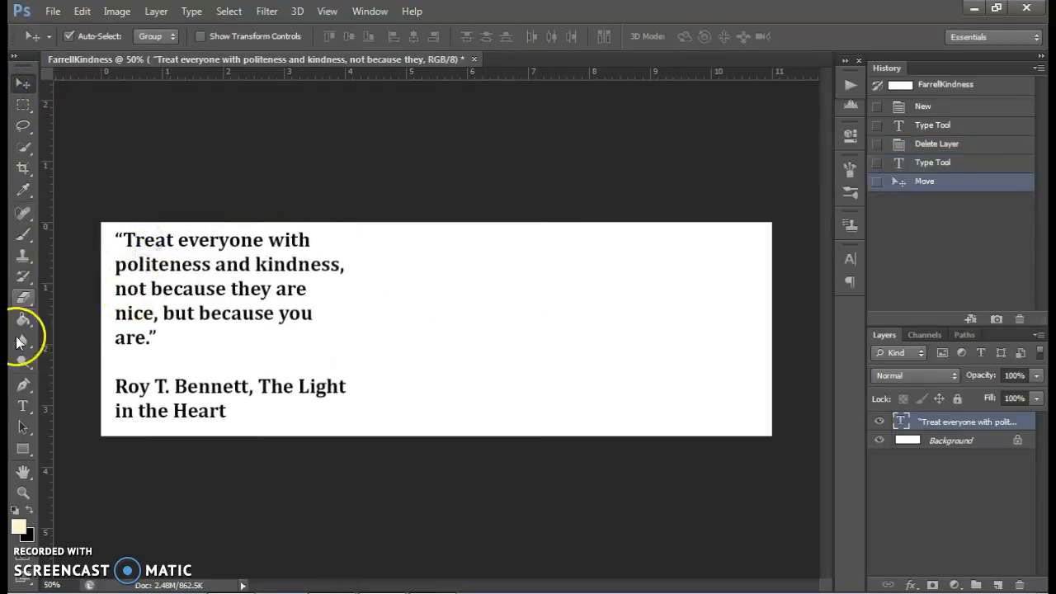
- Select all of the text in the quote's text box, including the attribution, and copy it
{"action": "left_click", "coordinate": [23, 405]}
{"action": "left_click", "coordinate": [147, 299]}
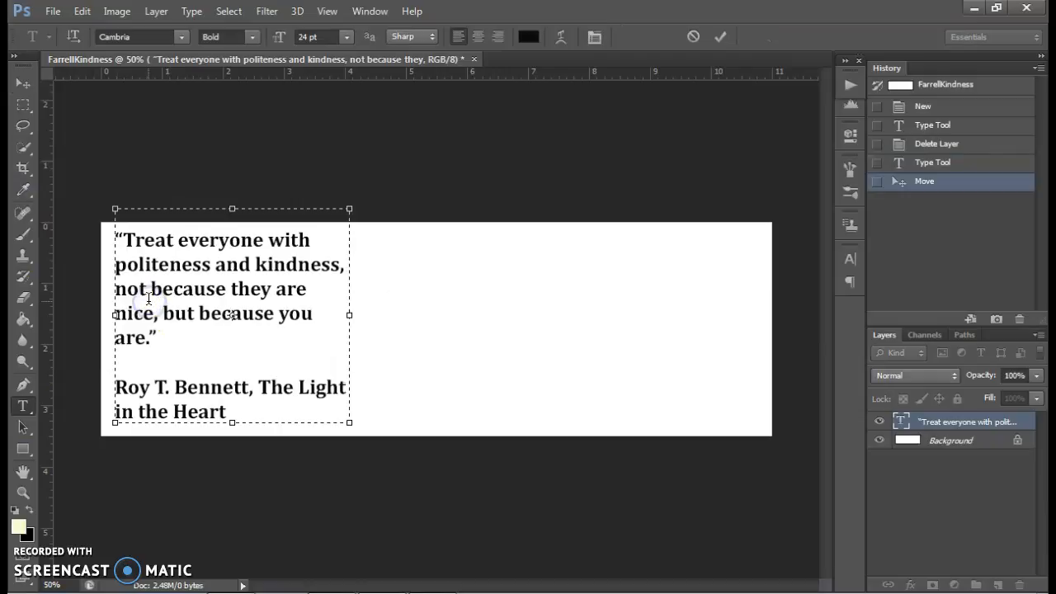
{"action": "key", "text": "ctrl+a"}
{"action": "key", "text": "ctrl+c"}
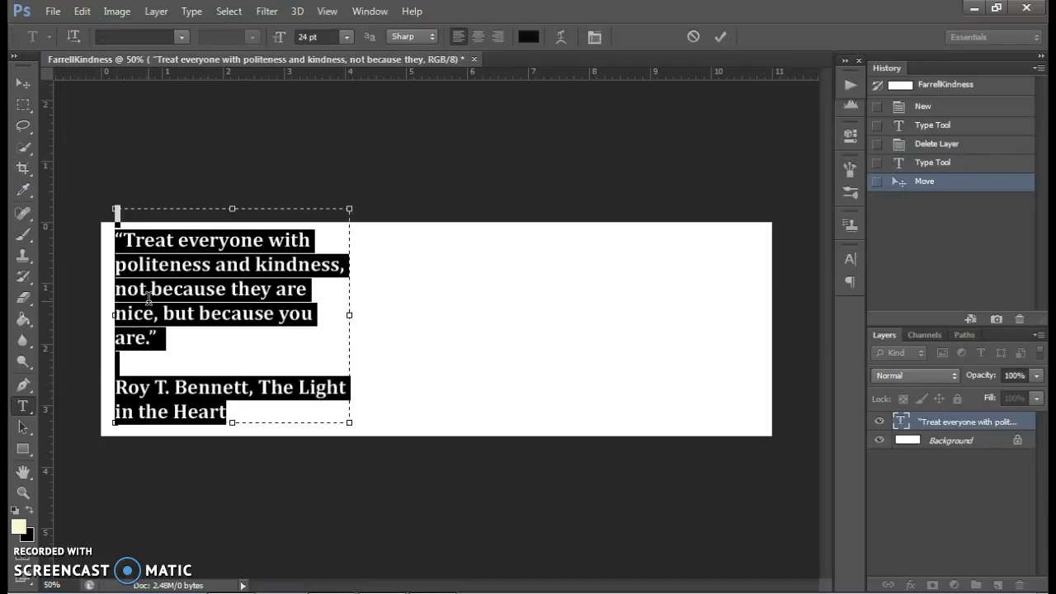
{"action": "left_click", "coordinate": [22, 83]}
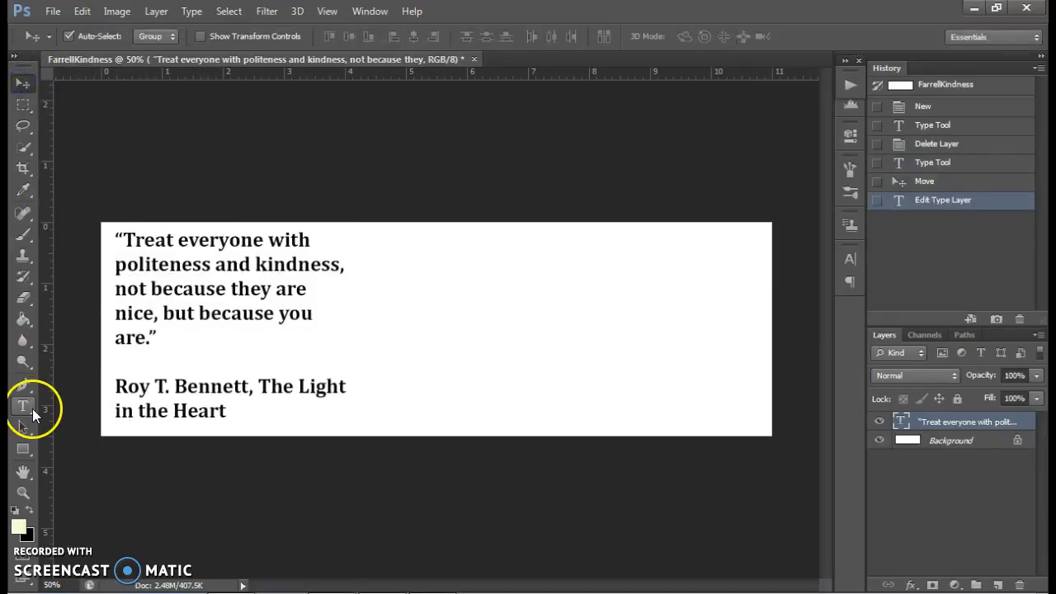
- Paste the quote as point text in the empty area beside the original and break its long lines manually to fit the strip
{"action": "left_click", "coordinate": [24, 406]}
{"action": "left_click", "coordinate": [412, 234]}
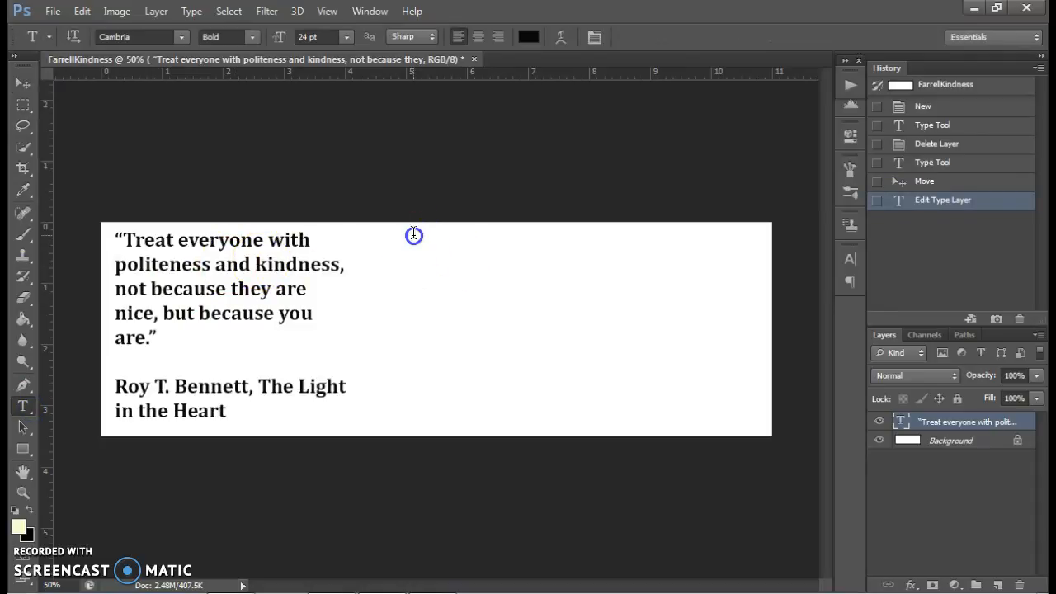
{"action": "key", "text": "ctrl+v"}
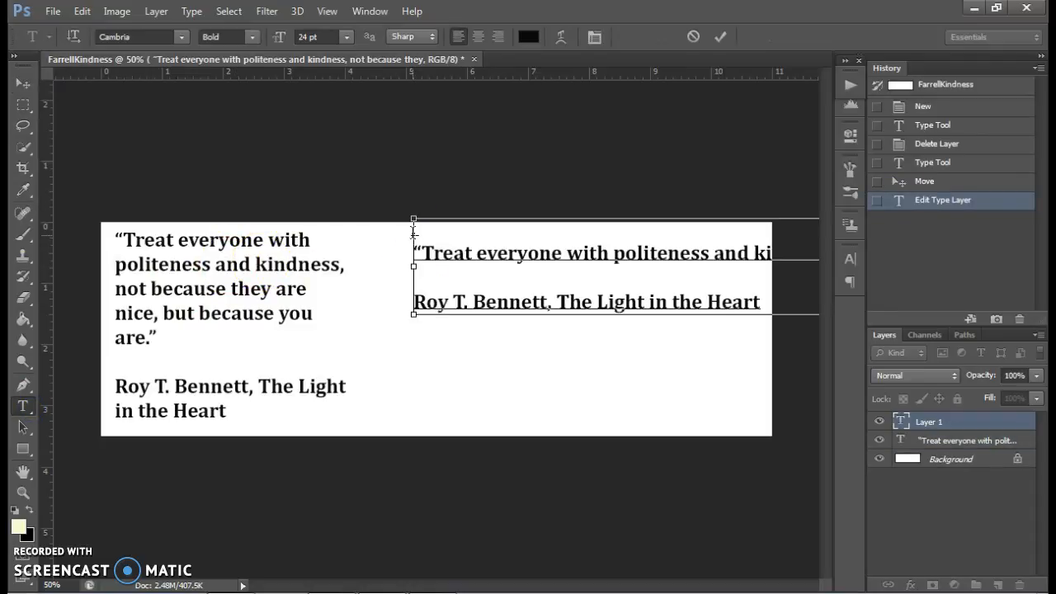
{"action": "left_click", "coordinate": [721, 255]}
{"action": "key", "text": "Return"}
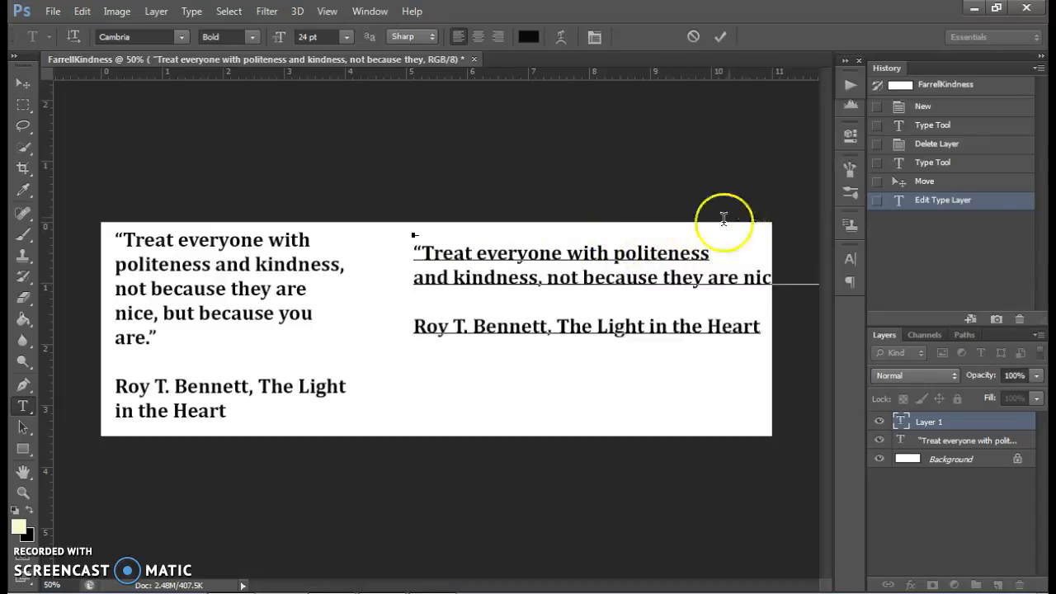
{"action": "left_click", "coordinate": [705, 279]}
{"action": "key", "text": "Return"}
{"action": "left_click", "coordinate": [706, 351]}
{"action": "key", "text": "Return"}
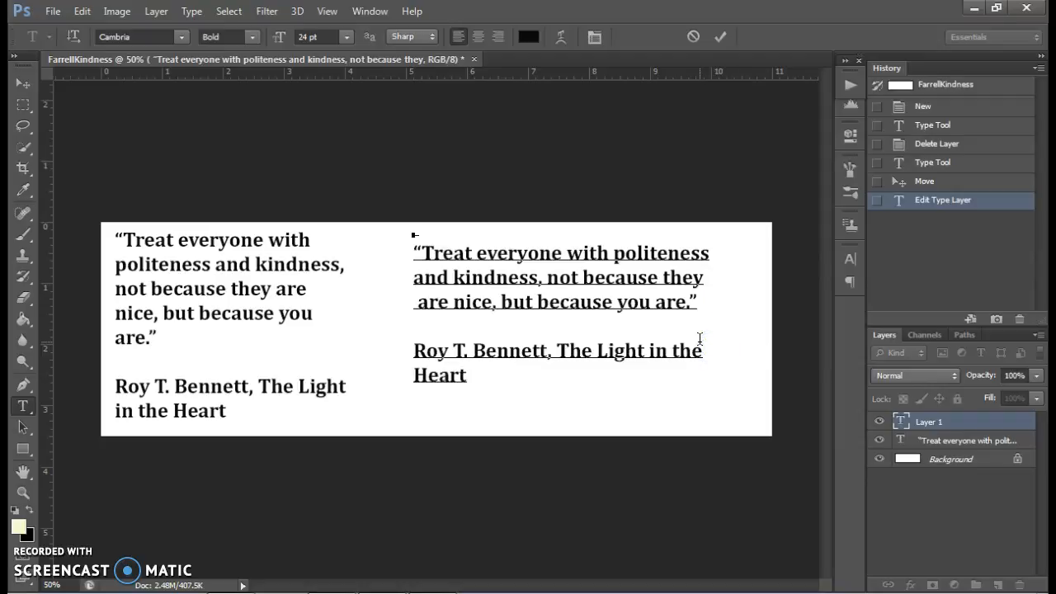
- Delete the point-text copy of the quote
{"action": "left_click", "coordinate": [22, 83]}
{"action": "left_click_drag", "start_coordinate": [442, 248], "coordinate": [451, 256]}
{"action": "key", "text": "Delete"}
- Draw a paragraph text box about 4 inches wide over the strip's full height and paste the quote into it
{"action": "left_click", "coordinate": [24, 406]}
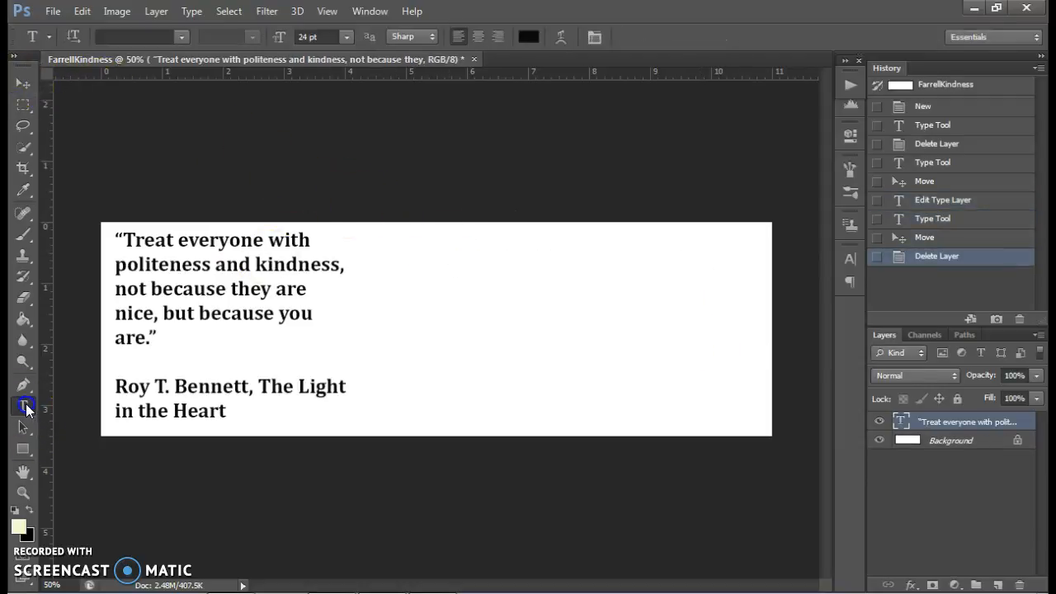
{"action": "left_click_drag", "start_coordinate": [420, 222], "coordinate": [666, 439]}
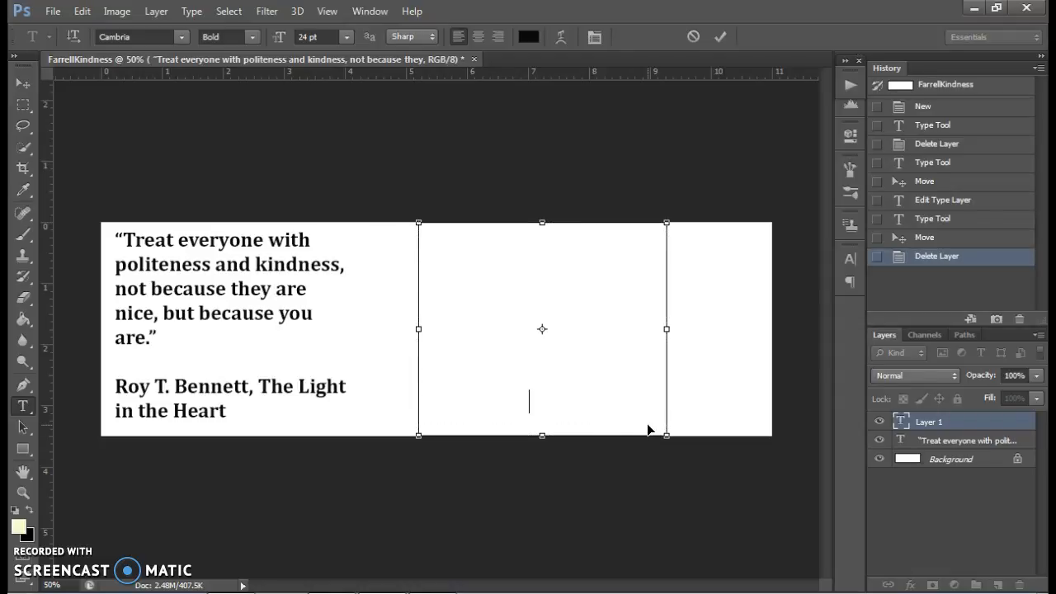
{"action": "key", "text": "ctrl+v"}
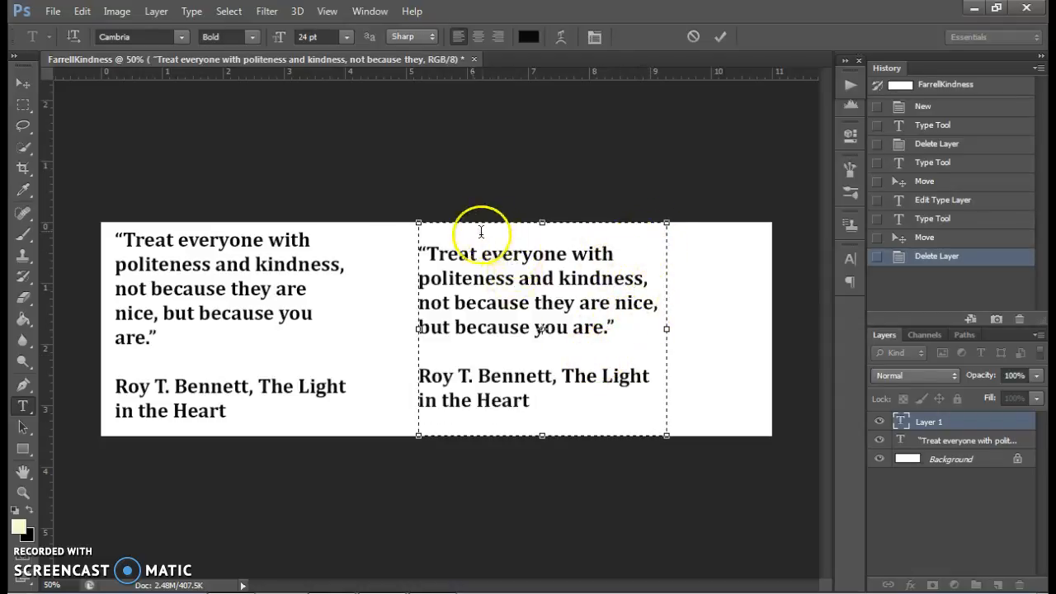
- Delete the original quote text layer and move the new quote to the middle of the strip
{"action": "left_click", "coordinate": [23, 83]}
{"action": "left_click", "coordinate": [168, 245]}
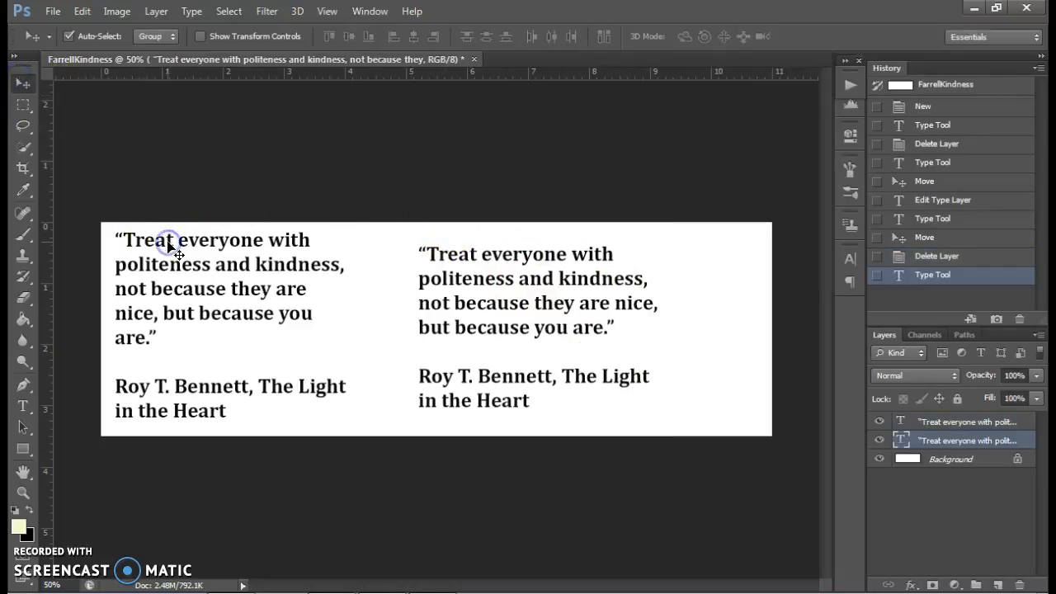
{"action": "key", "text": "Delete"}
{"action": "left_click_drag", "start_coordinate": [449, 262], "coordinate": [373, 249]}
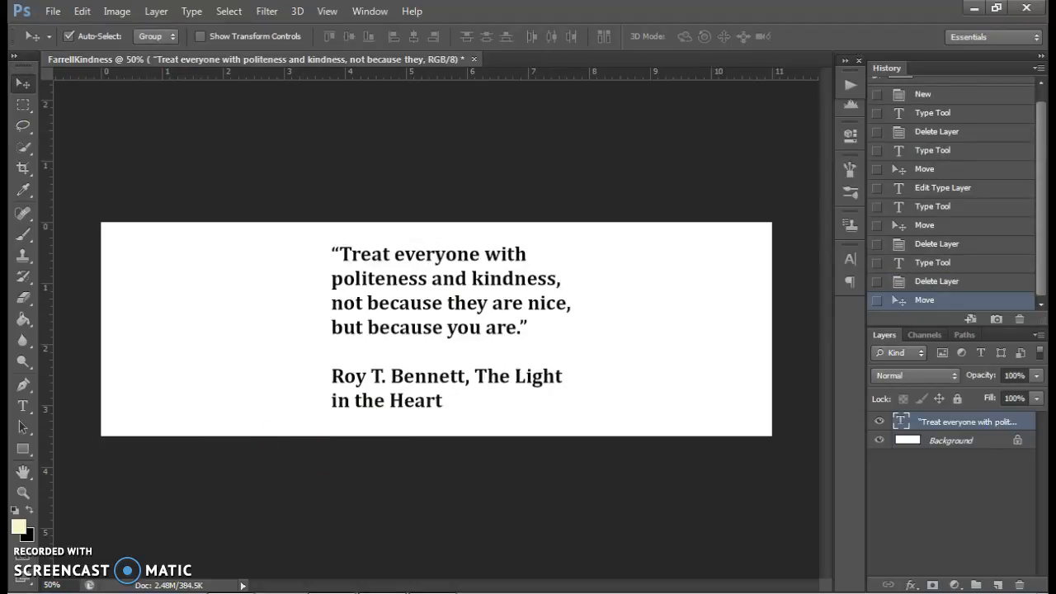
- Switch to Chrome's image results for "painting of a lotus flower" and limit them to images larger than 800×600
{"action": "left_click", "coordinate": [239, 570]}
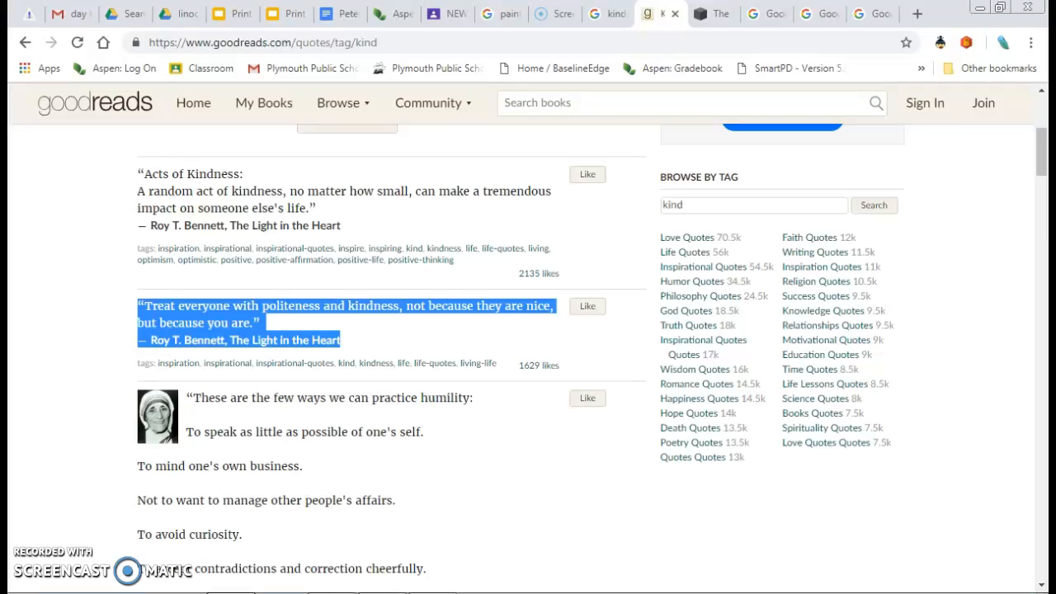
{"action": "left_click", "coordinate": [499, 15]}
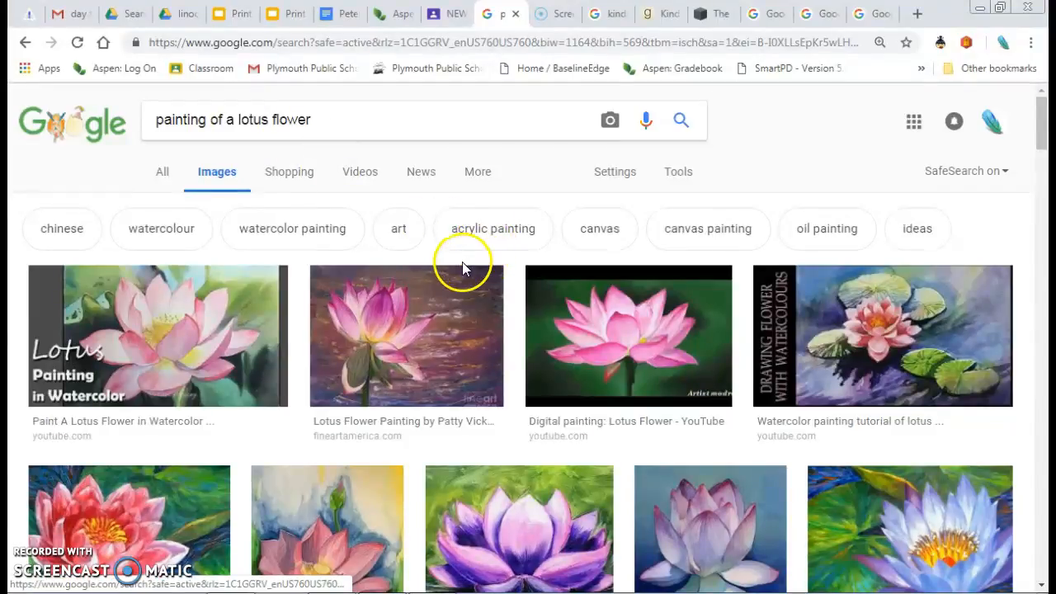
{"action": "scroll", "coordinate": [462, 266], "scroll_direction": "down", "scroll_amount": 2}
{"action": "scroll", "coordinate": [462, 264], "scroll_direction": "down", "scroll_amount": 4}
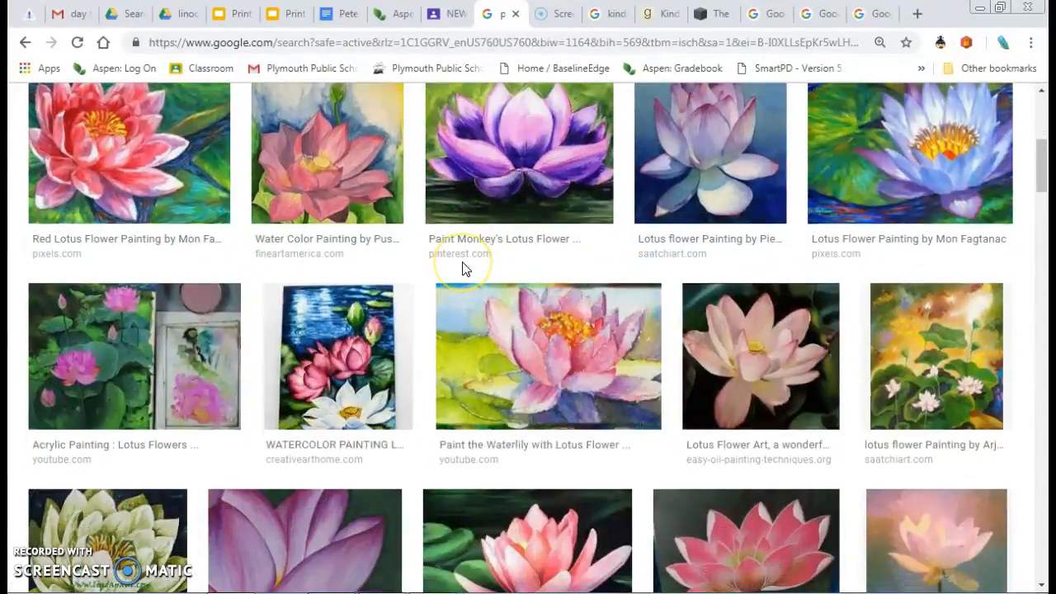
{"action": "scroll", "coordinate": [462, 264], "scroll_direction": "up", "scroll_amount": 6}
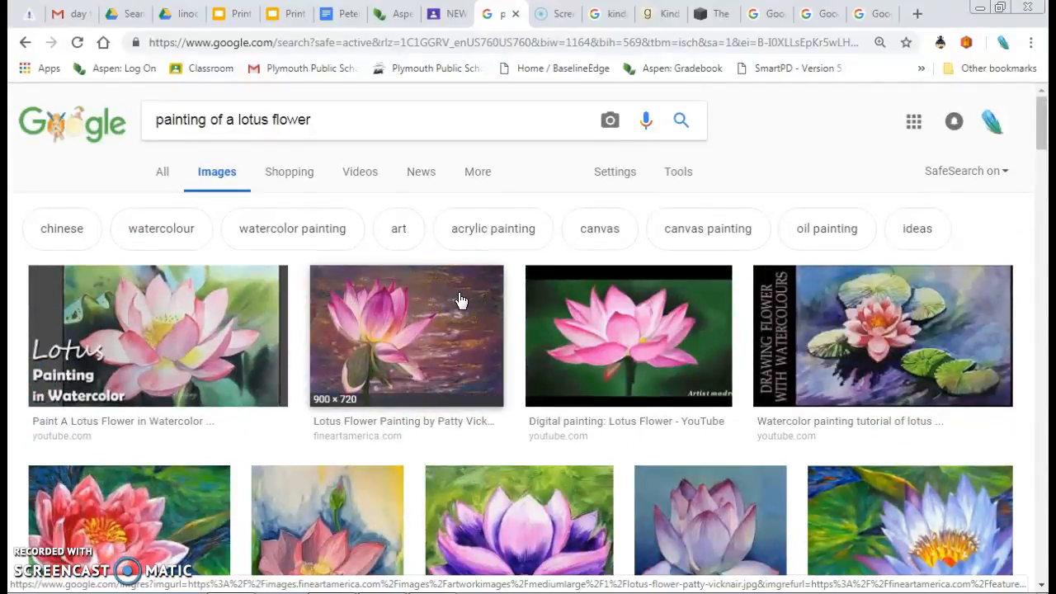
{"action": "left_click", "coordinate": [678, 172]}
{"action": "left_click", "coordinate": [176, 207]}
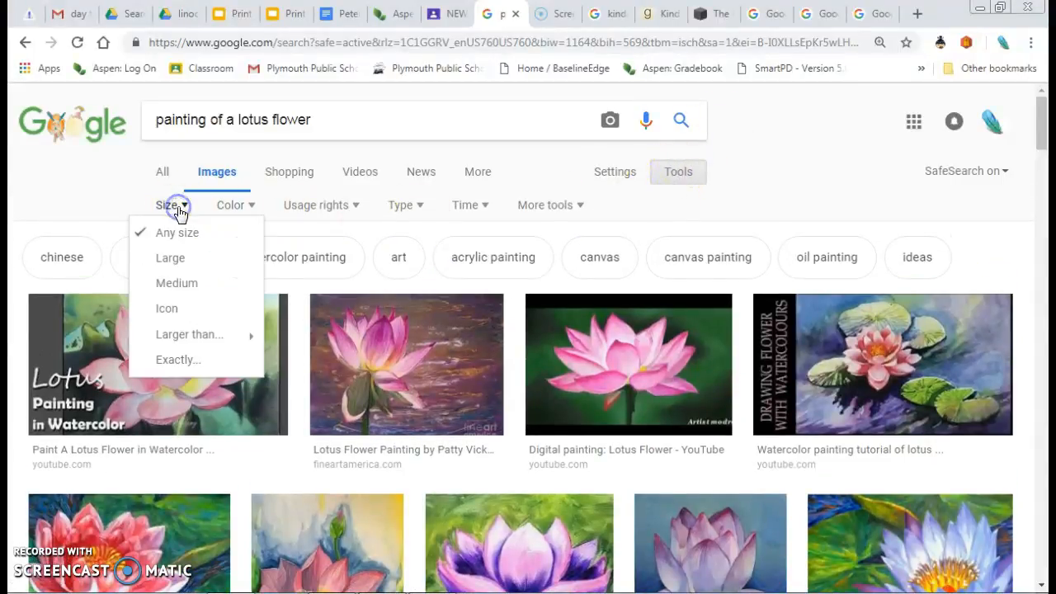
{"action": "mouse_move", "coordinate": [192, 339]}
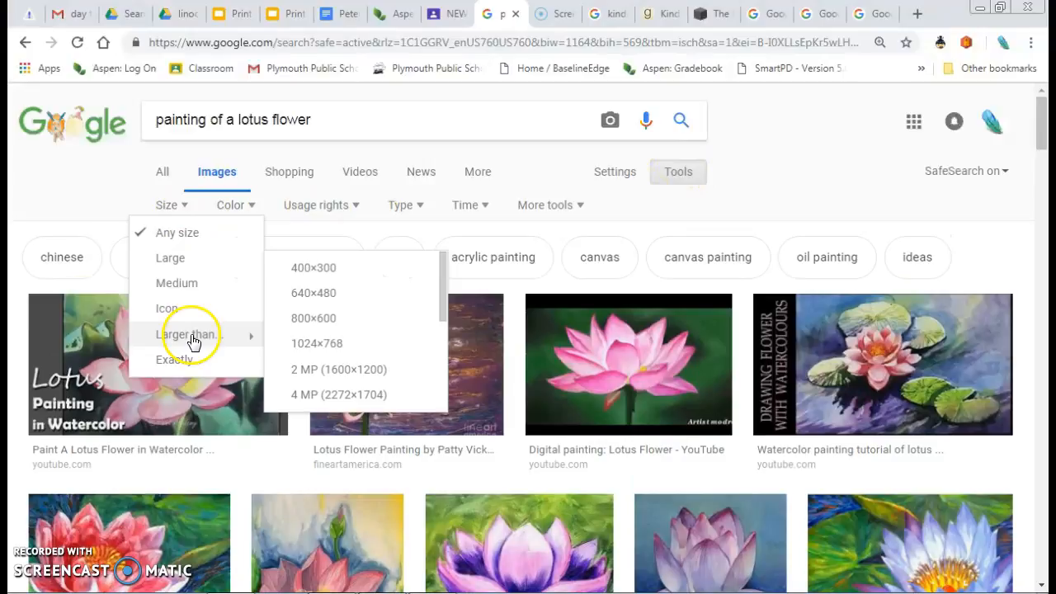
{"action": "left_click", "coordinate": [334, 321]}
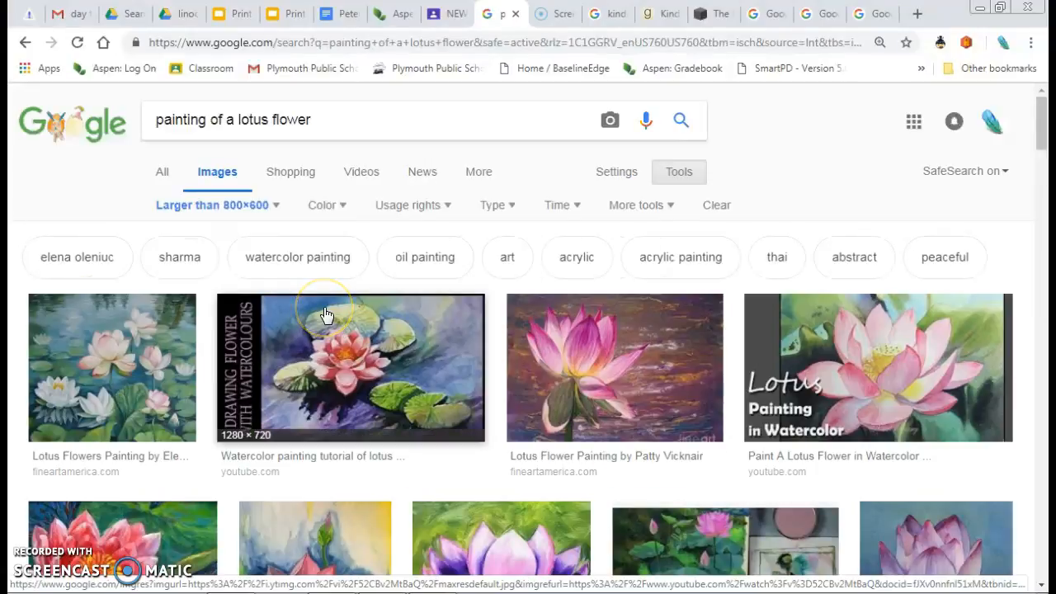
- Browse the lotus paintings, open the 1280 × 720 watercolor tutorial image with lily pads, and copy it
{"action": "left_click", "coordinate": [347, 316]}
{"action": "scroll", "coordinate": [357, 320], "scroll_direction": "down", "scroll_amount": 2}
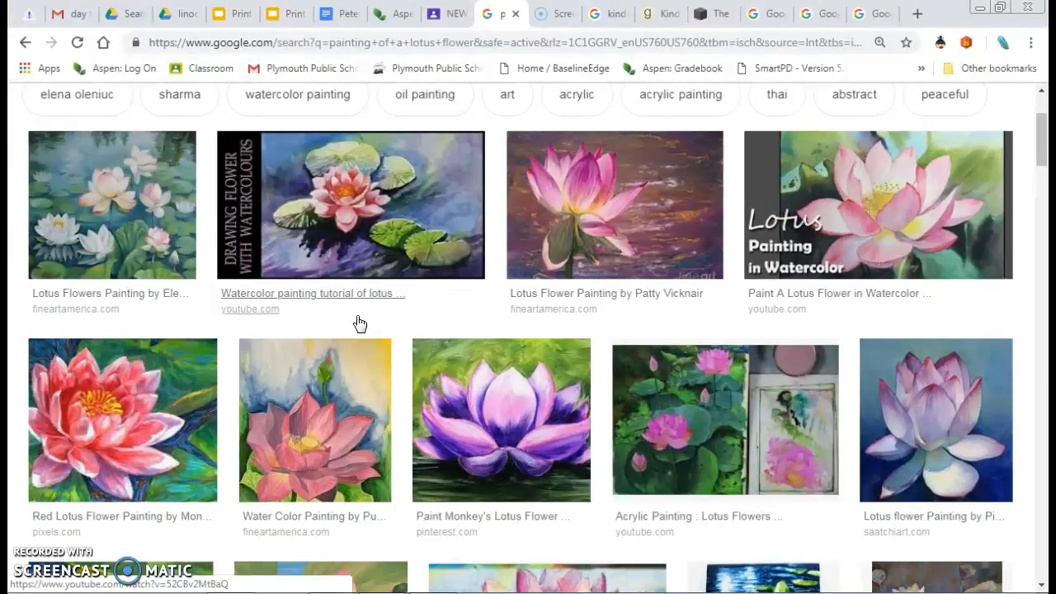
{"action": "scroll", "coordinate": [359, 323], "scroll_direction": "down", "scroll_amount": 2}
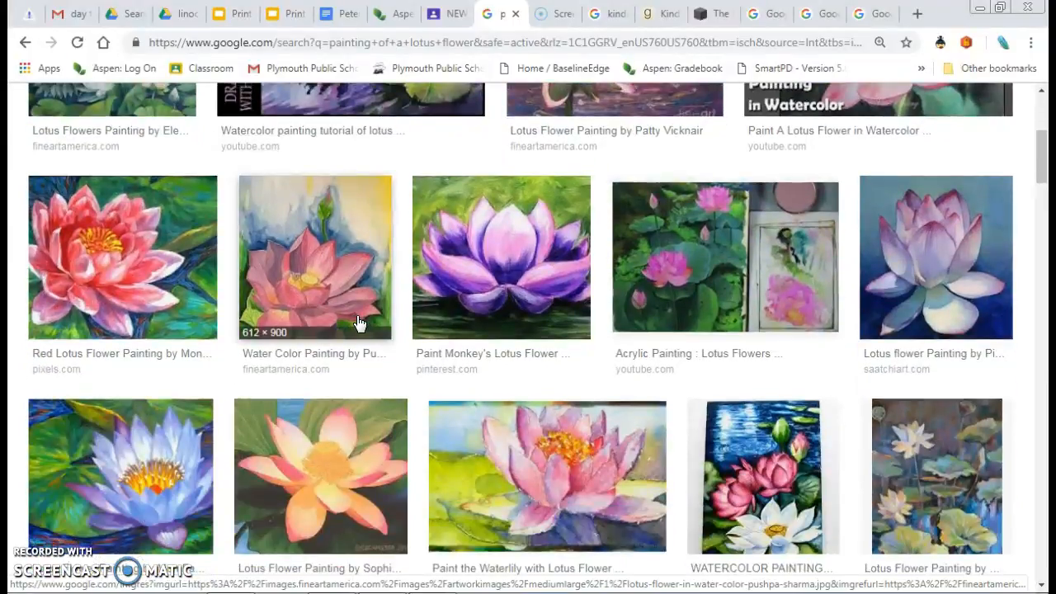
{"action": "scroll", "coordinate": [359, 323], "scroll_direction": "down", "scroll_amount": 2}
{"action": "scroll", "coordinate": [360, 323], "scroll_direction": "down", "scroll_amount": 1}
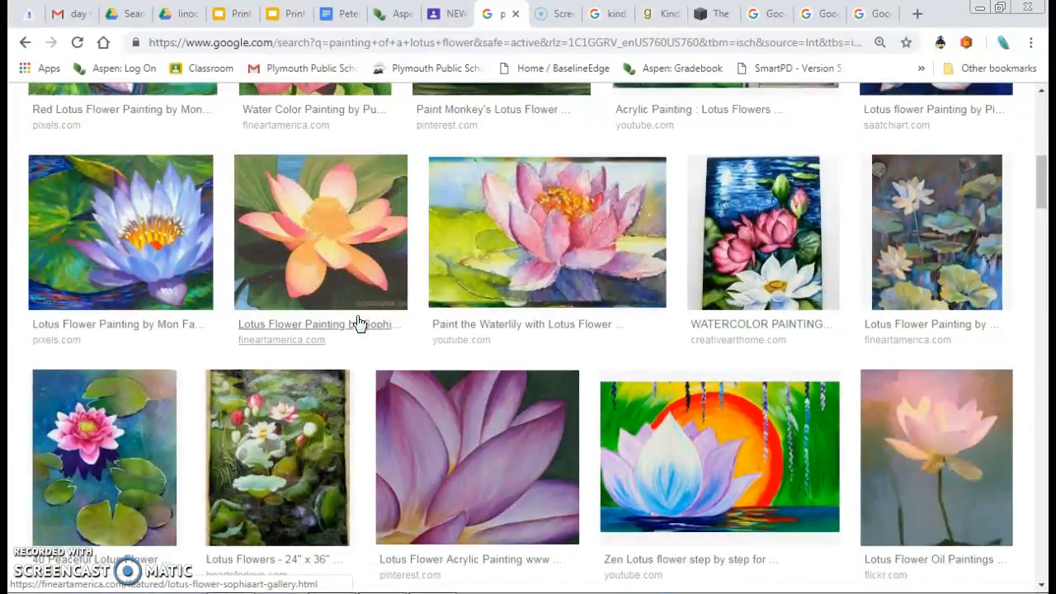
{"action": "scroll", "coordinate": [359, 322], "scroll_direction": "up", "scroll_amount": 5}
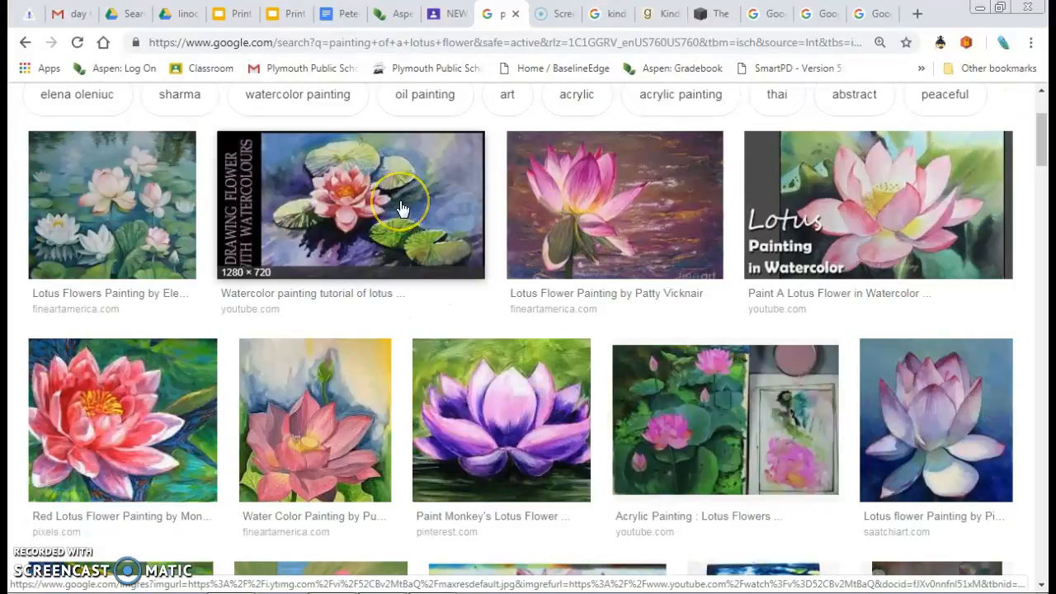
{"action": "left_click", "coordinate": [402, 207]}
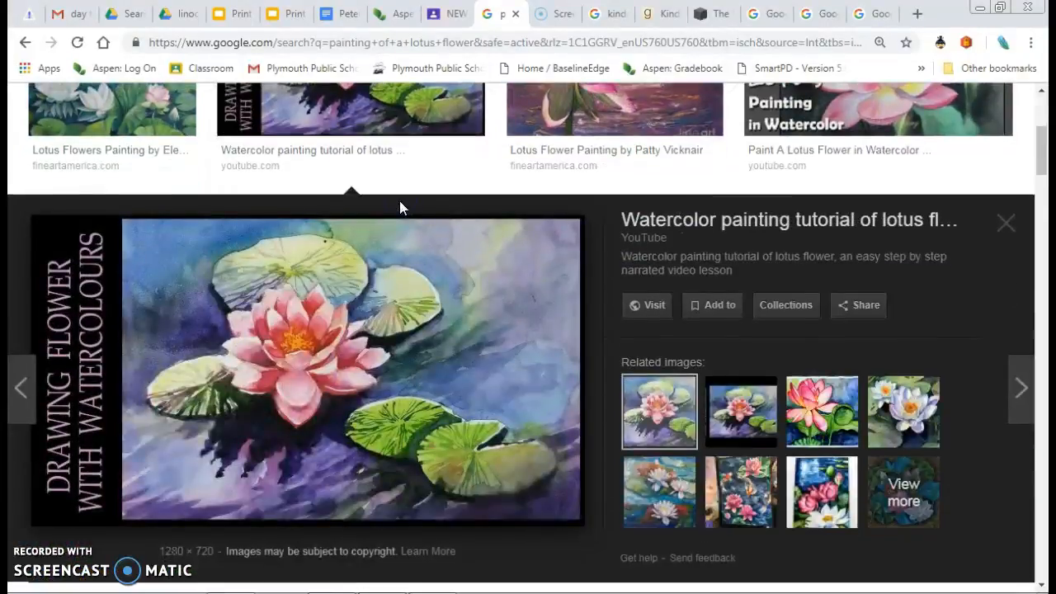
{"action": "right_click", "coordinate": [438, 298]}
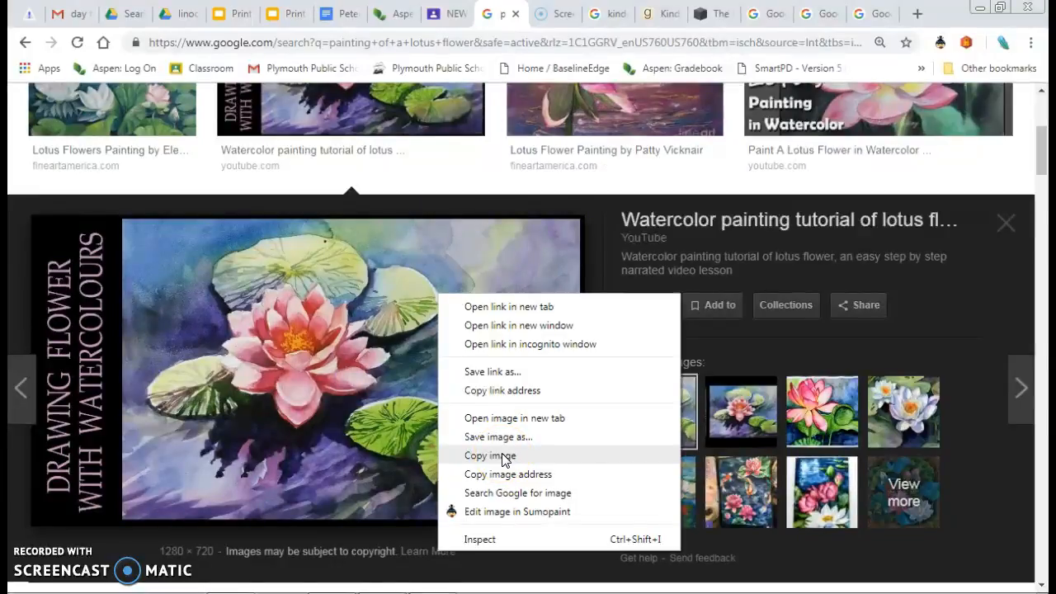
{"action": "left_click", "coordinate": [490, 456]}
- Switch back to Photoshop, paste the lotus painting as a new layer, and move it to the left end of the strip
{"action": "key", "text": "alt+Tab"}
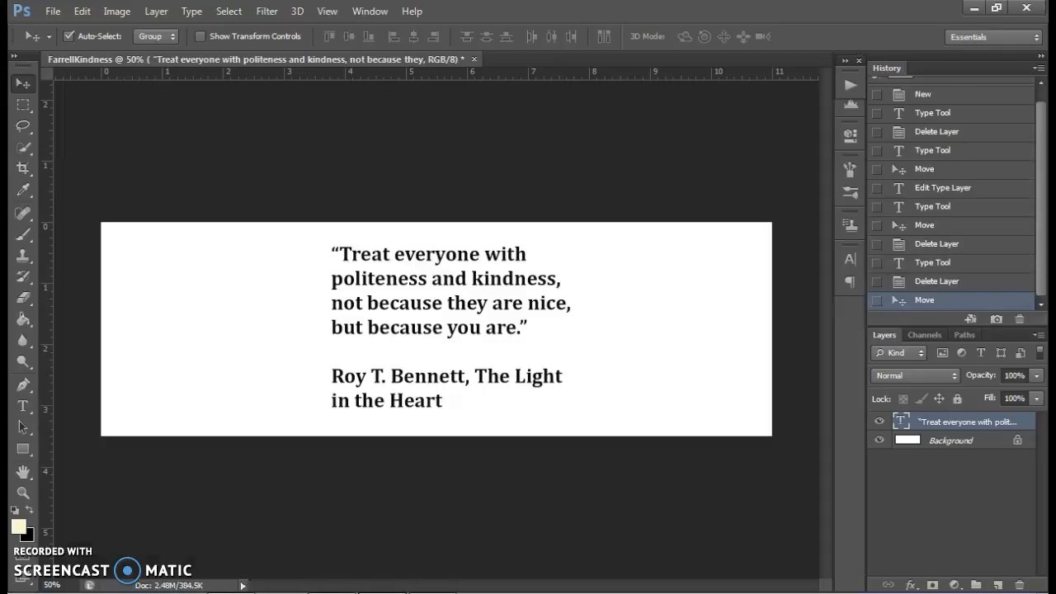
{"action": "key", "text": "ctrl+v"}
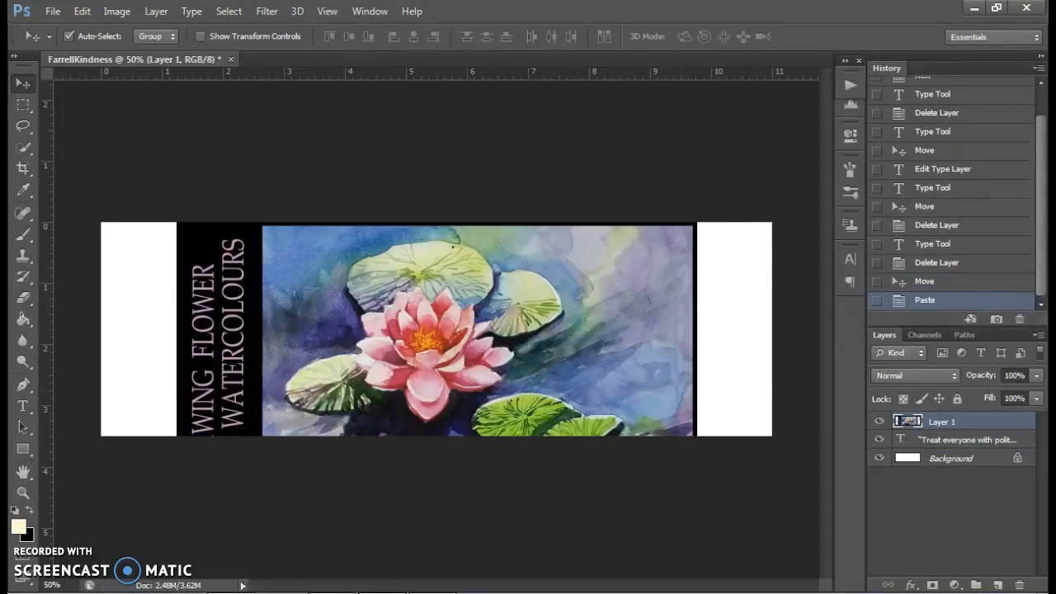
{"action": "left_click_drag", "start_coordinate": [334, 325], "coordinate": [166, 295]}
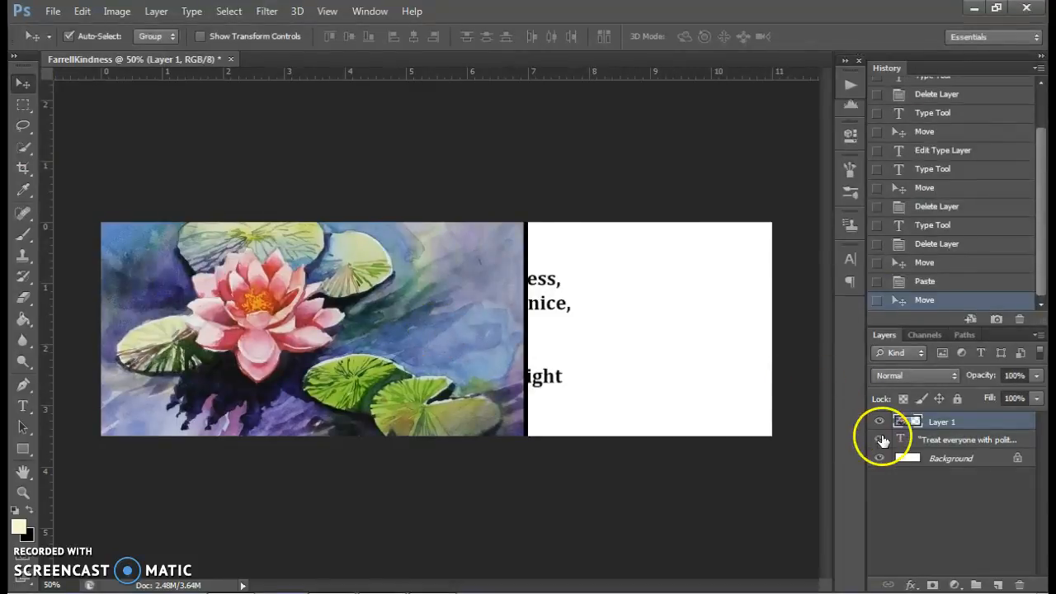
- Hide the quote text layer and shift the painting slightly down and left to frame the lotus flower
{"action": "left_click", "coordinate": [879, 439]}
{"action": "left_click_drag", "start_coordinate": [387, 303], "coordinate": [376, 330]}
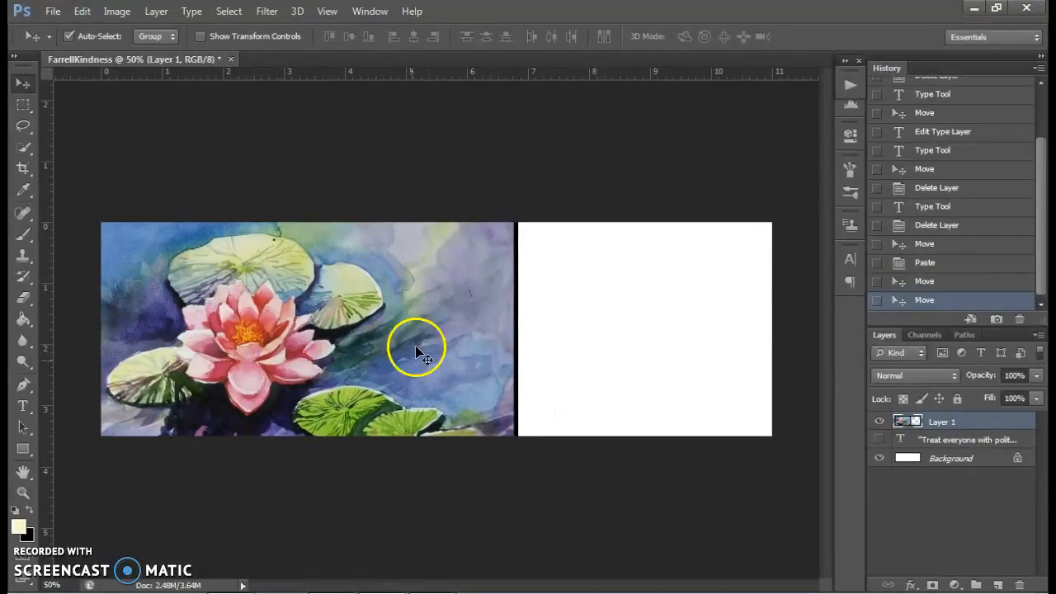
{"action": "left_click_drag", "start_coordinate": [342, 294], "coordinate": [334, 295]}
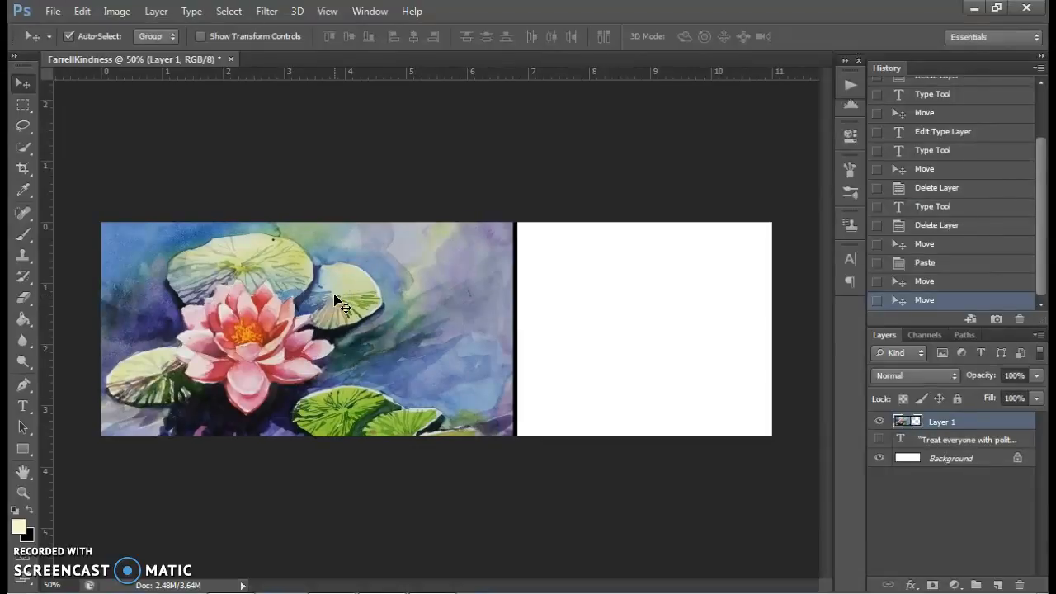
- Flip the lotus painting horizontally and move it so it fills the right end of the strip
{"action": "key", "text": "ctrl+t"}
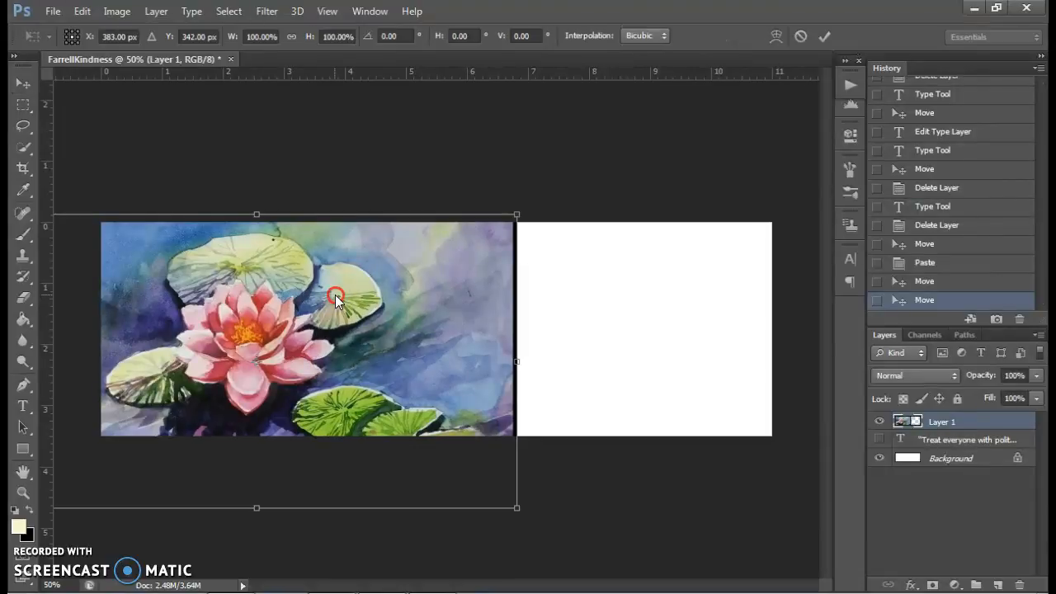
{"action": "right_click", "coordinate": [335, 295]}
{"action": "left_click", "coordinate": [435, 543]}
{"action": "left_click_drag", "start_coordinate": [242, 344], "coordinate": [597, 342]}
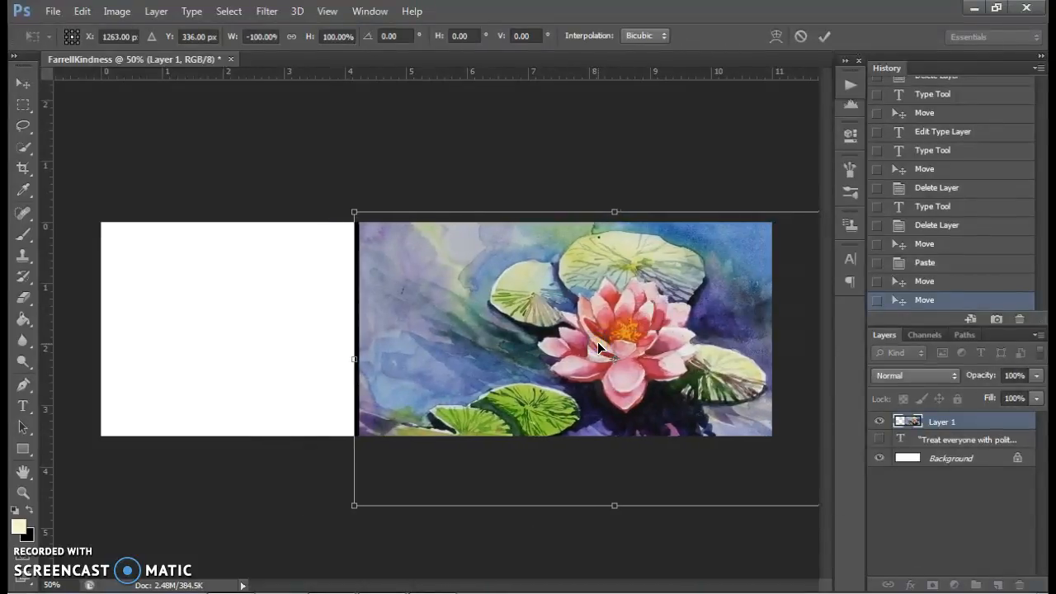
{"action": "key", "text": "Return"}
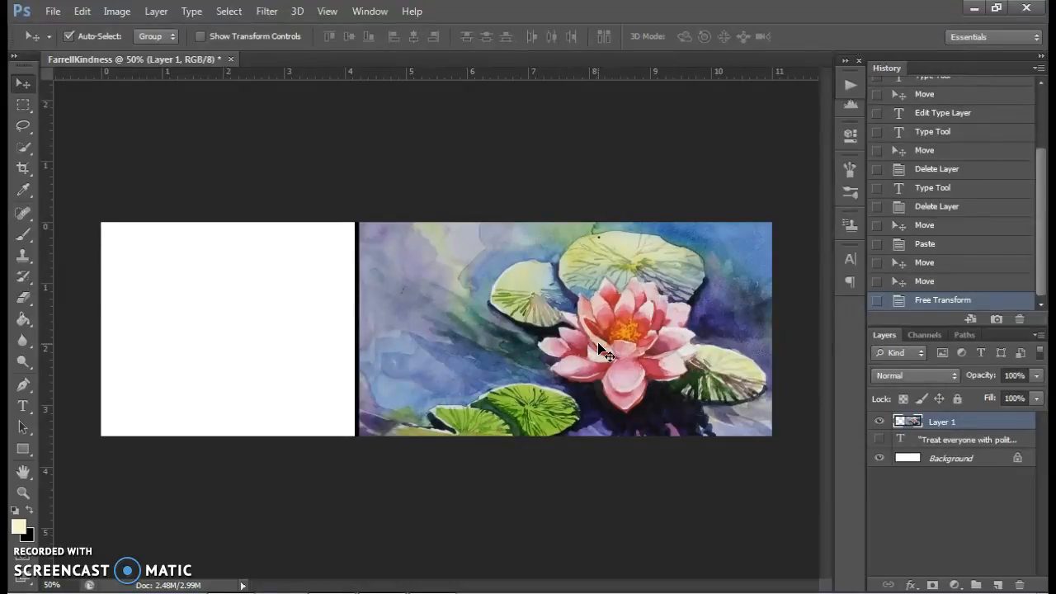
- Duplicate the flipped painting layer
{"action": "right_click", "coordinate": [946, 428]}
{"action": "left_click", "coordinate": [688, 136]}
{"action": "left_click", "coordinate": [667, 182]}
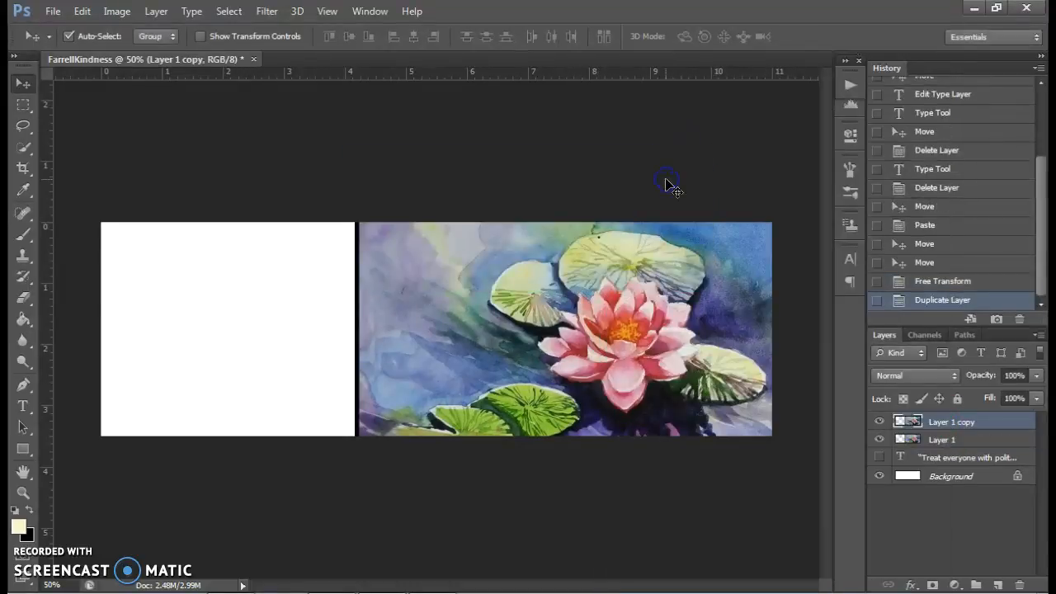
- Turn off Auto-Select and move the lower painting layer, Layer 1, about 2.2 inches to the left
{"action": "left_click", "coordinate": [947, 439]}
{"action": "left_click", "coordinate": [68, 37]}
{"action": "left_click_drag", "start_coordinate": [432, 327], "coordinate": [304, 331]}
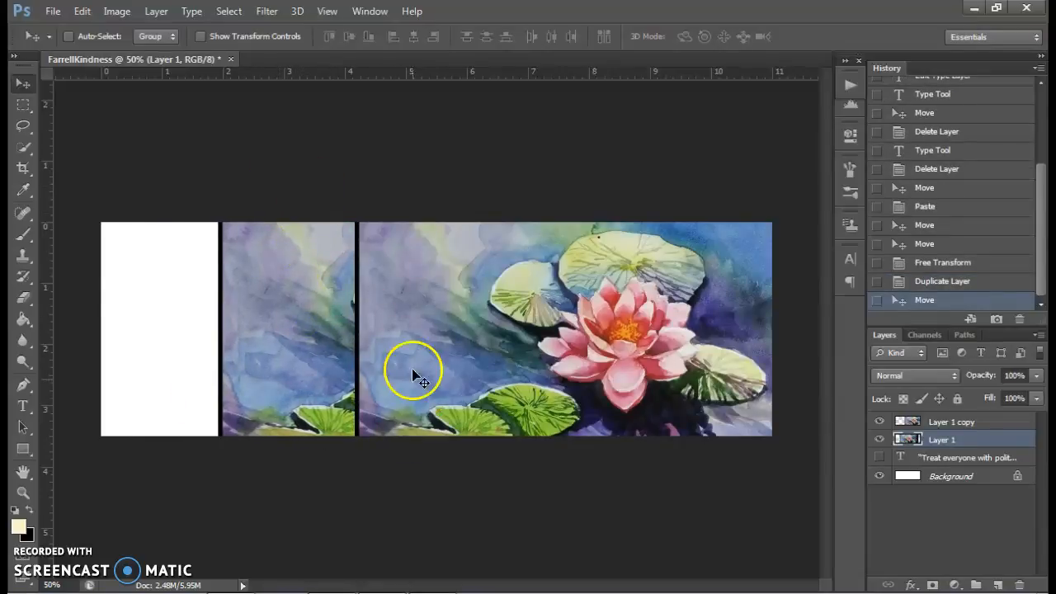
- Select the black vertical edge strip on Layer 1 copy with the Rectangular Marquee, delete it and deselect
{"action": "left_click", "coordinate": [23, 104]}
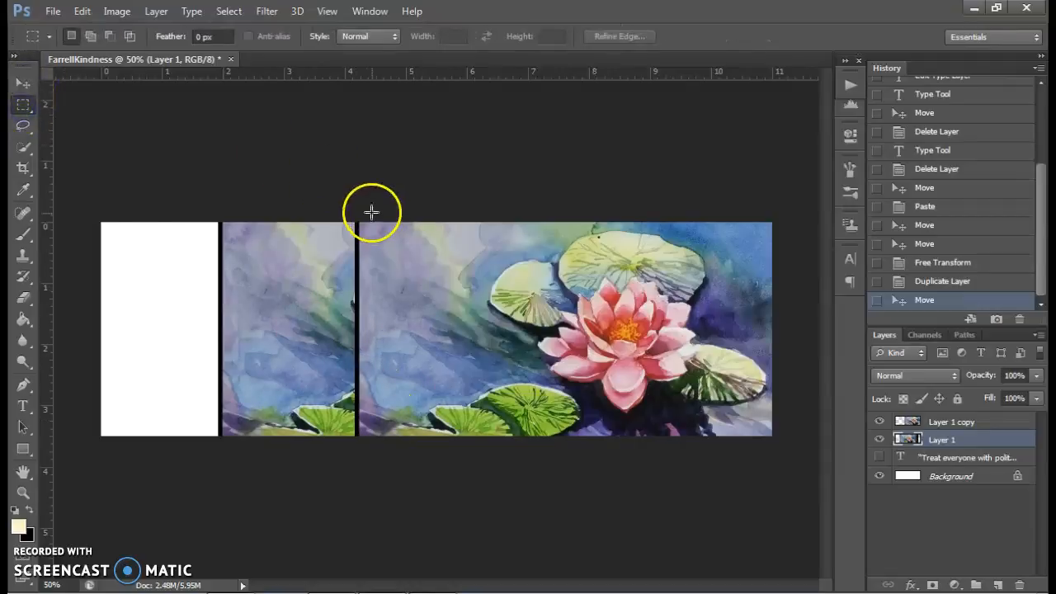
{"action": "left_click", "coordinate": [938, 423]}
{"action": "left_click", "coordinate": [879, 422]}
{"action": "left_click", "coordinate": [879, 421]}
{"action": "left_click_drag", "start_coordinate": [341, 195], "coordinate": [360, 466]}
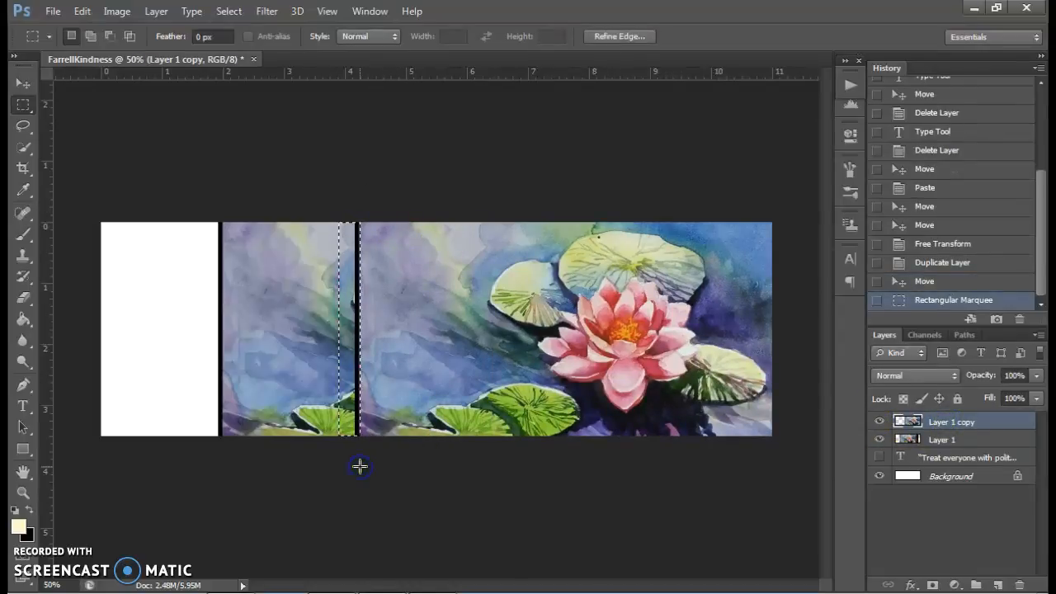
{"action": "key", "text": "Delete"}
{"action": "left_click", "coordinate": [360, 454]}
{"action": "left_click", "coordinate": [264, 298]}
{"action": "left_click", "coordinate": [141, 168]}
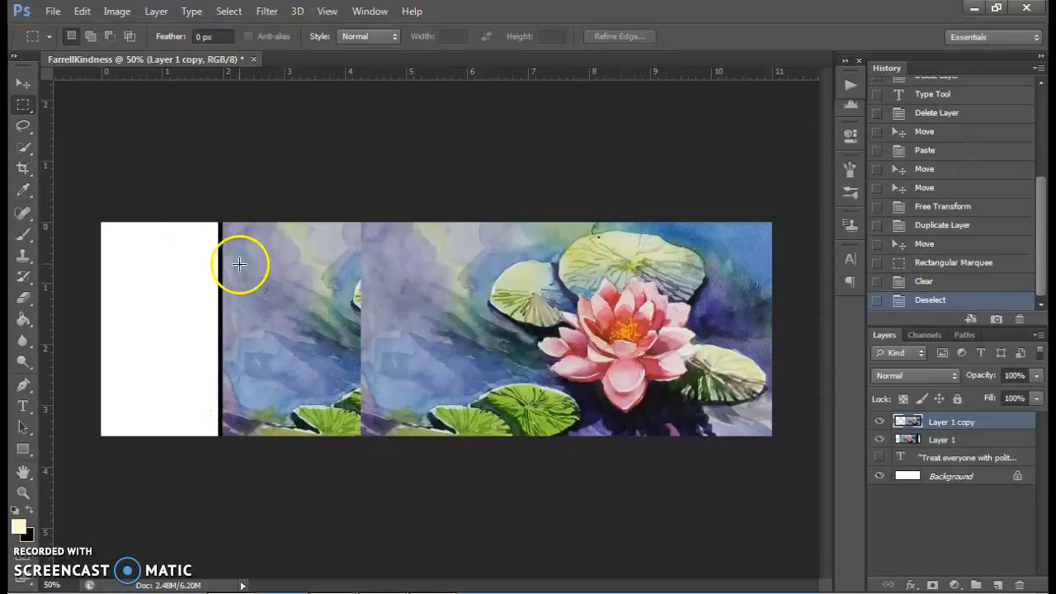
- Move Layer 1 copy slightly left and nudge Layer 1 slightly to the right
{"action": "left_click", "coordinate": [23, 85]}
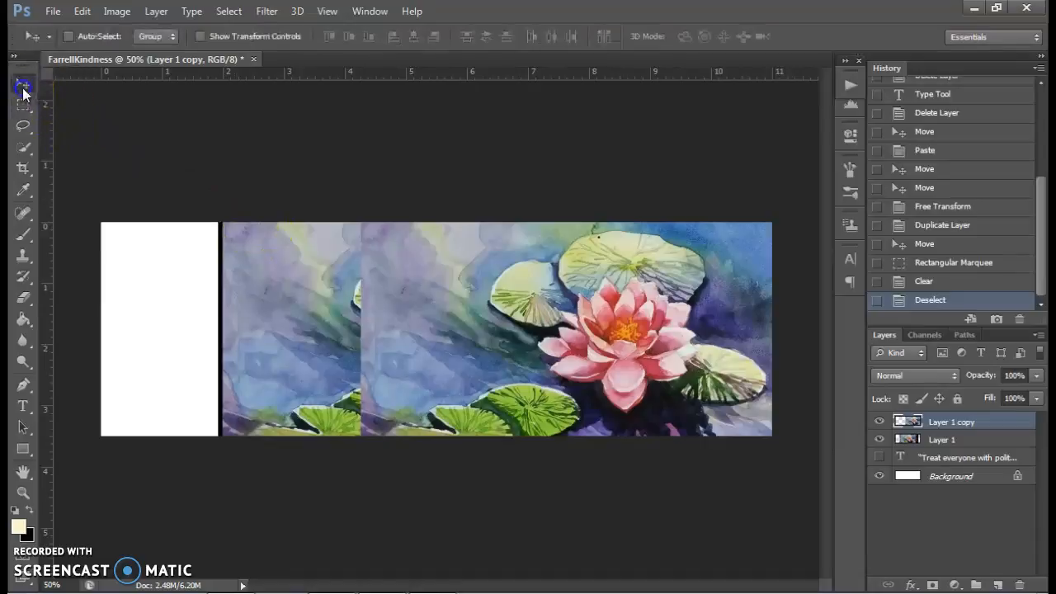
{"action": "mouse_move", "coordinate": [272, 300]}
{"action": "left_mouse_down"}
{"action": "mouse_move", "coordinate": [240, 297]}
{"action": "mouse_move", "coordinate": [256, 300]}
{"action": "left_mouse_up"}
{"action": "left_click", "coordinate": [926, 433]}
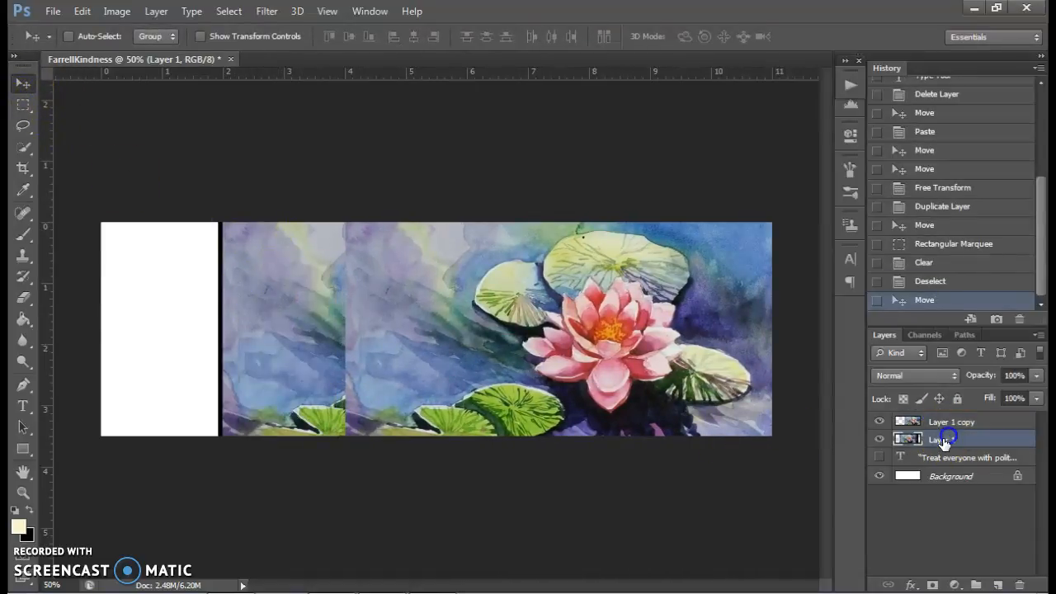
{"action": "left_click_drag", "start_coordinate": [256, 295], "coordinate": [279, 305]}
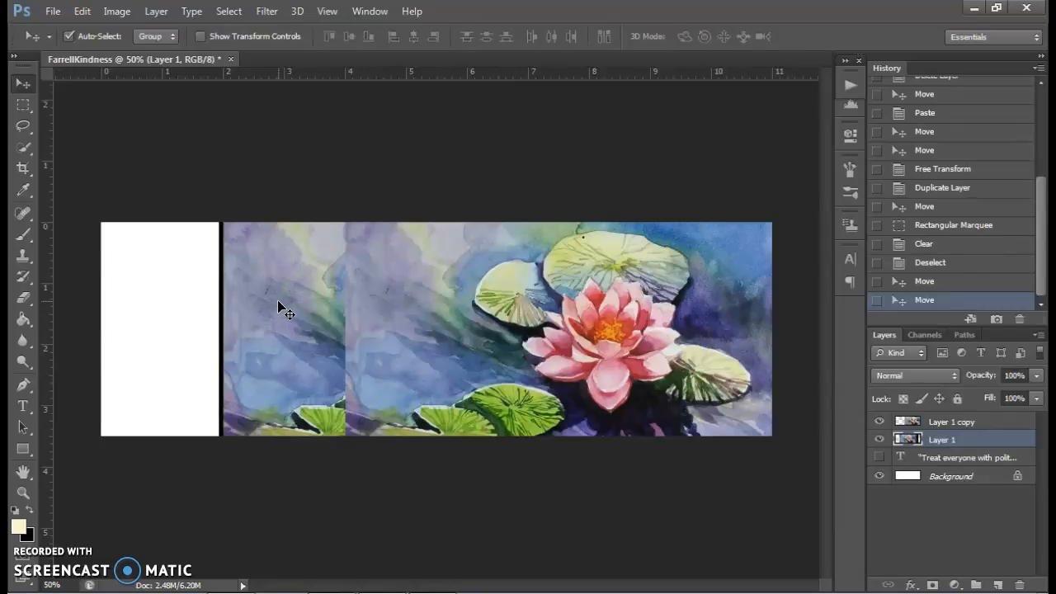
- Stretch Layer 1 to about 203% width and 124% height so it fills the blank left end of the strip
{"action": "key", "text": "ctrl+t"}
{"action": "left_click_drag", "start_coordinate": [477, 505], "coordinate": [477, 570]}
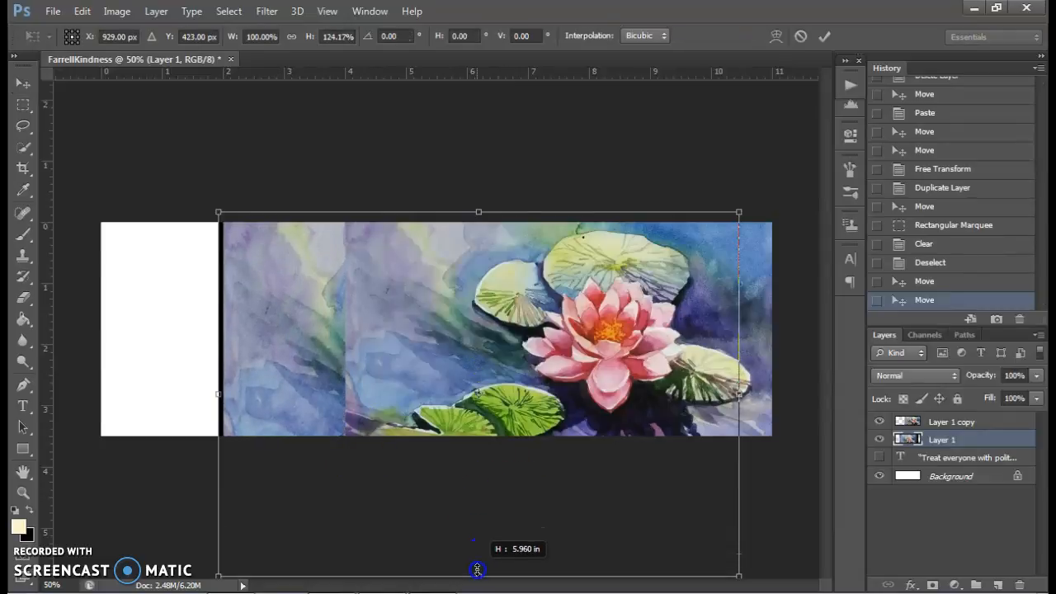
{"action": "left_click_drag", "start_coordinate": [217, 396], "coordinate": [78, 399]}
{"action": "left_click_drag", "start_coordinate": [738, 394], "coordinate": [847, 413]}
{"action": "key", "text": "ctrl+minus"}
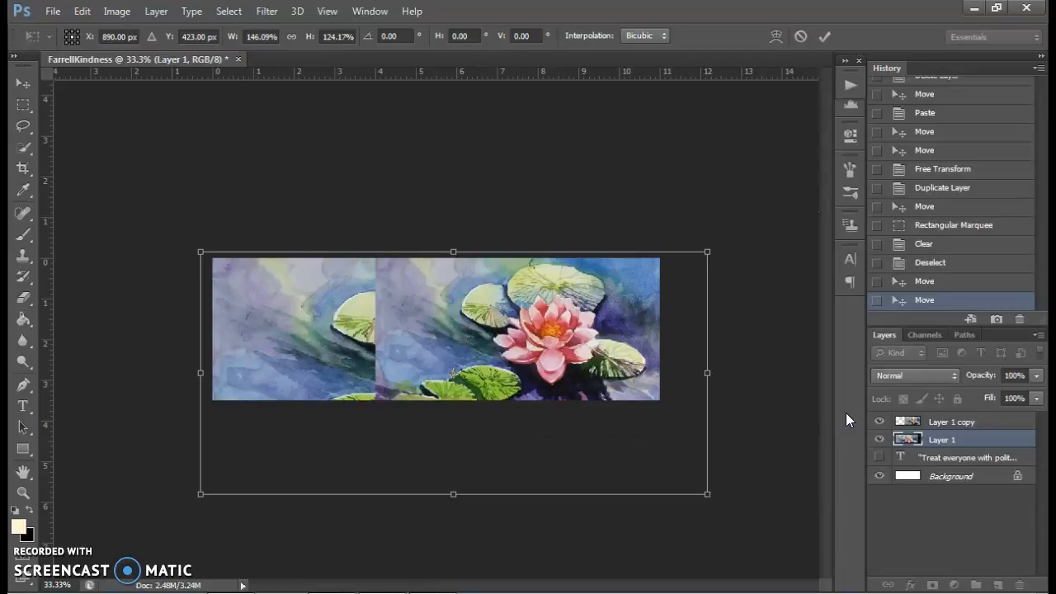
{"action": "left_click_drag", "start_coordinate": [715, 376], "coordinate": [912, 375]}
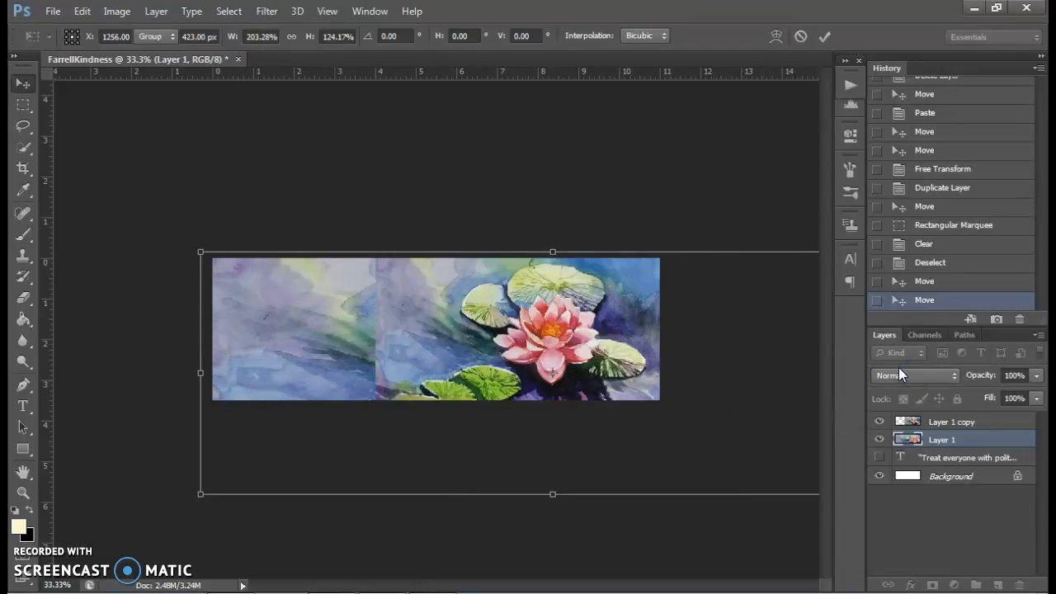
{"action": "key", "text": "Return"}
- Erase the hard vertical seam along the left edge of Layer 1 copy with a soft 150 px eraser
{"action": "left_click", "coordinate": [417, 331]}
{"action": "left_click_drag", "start_coordinate": [417, 330], "coordinate": [375, 356]}
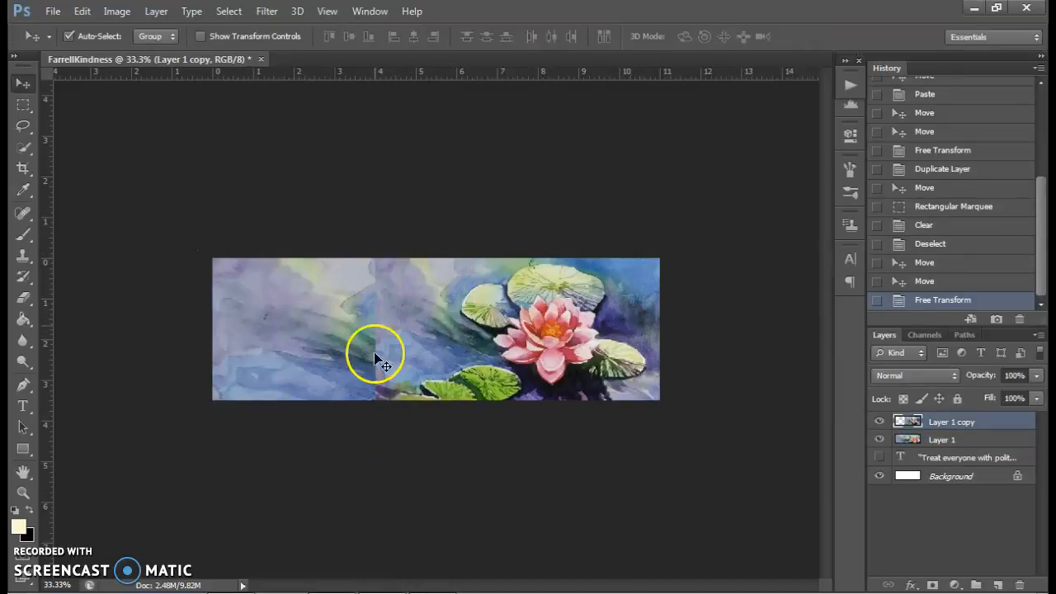
{"action": "left_click", "coordinate": [23, 297]}
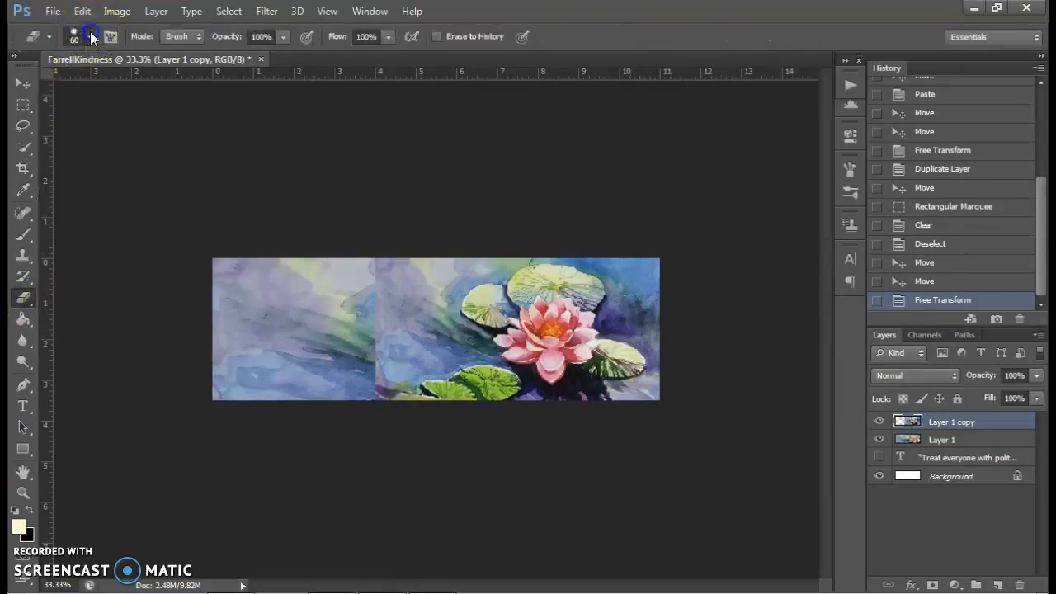
{"action": "left_click", "coordinate": [91, 37]}
{"action": "left_click", "coordinate": [89, 165]}
{"action": "left_click", "coordinate": [89, 165]}
{"action": "left_click_drag", "start_coordinate": [382, 264], "coordinate": [359, 313]}
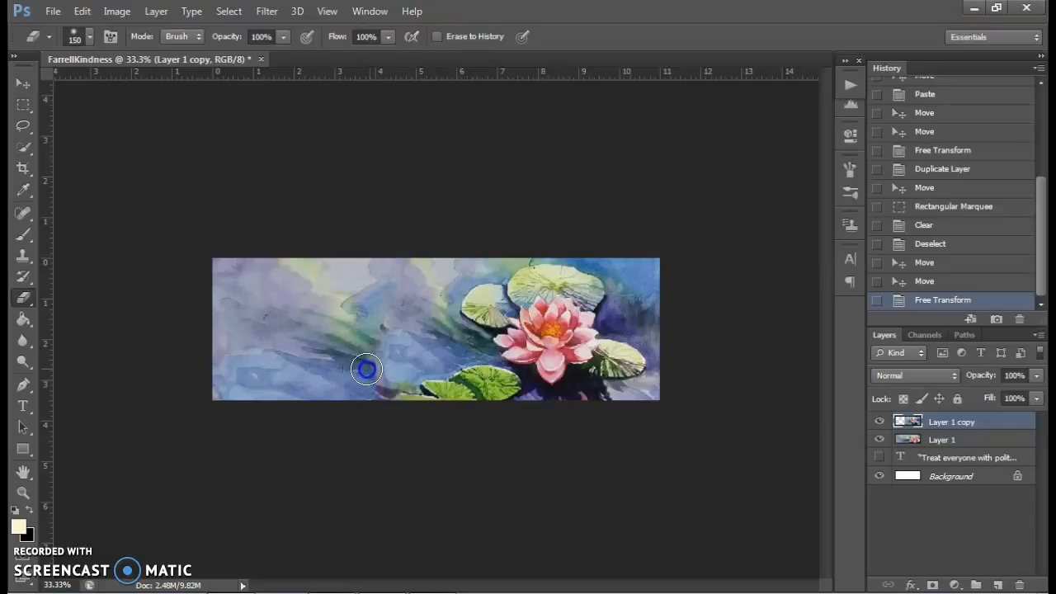
{"action": "left_click_drag", "start_coordinate": [367, 441], "coordinate": [368, 440]}
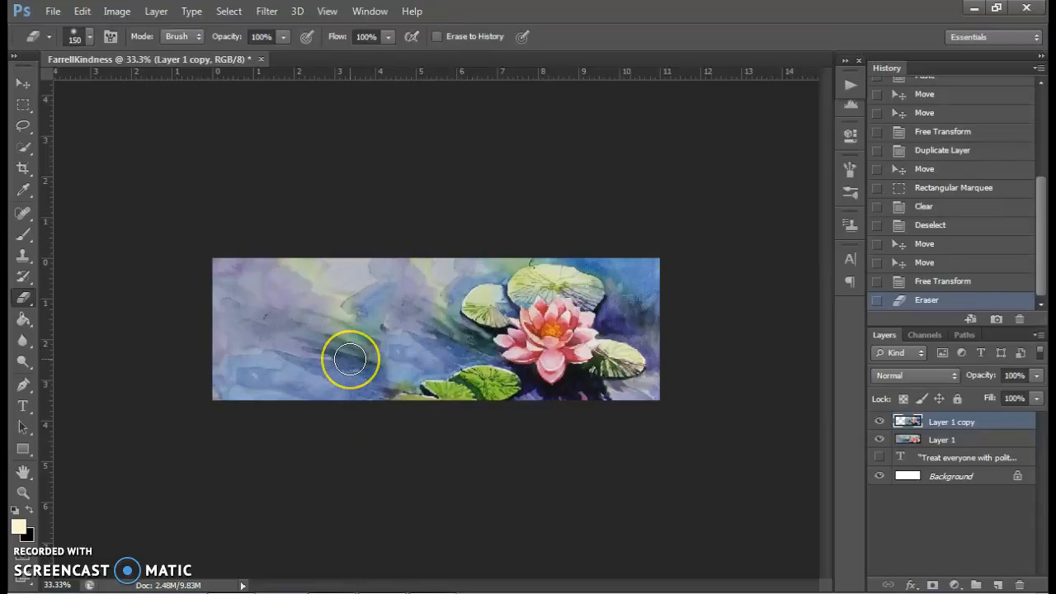
- Blend the lower part of the seam on Layer 1 copy further with a 250 px eraser
{"action": "left_click", "coordinate": [366, 359]}
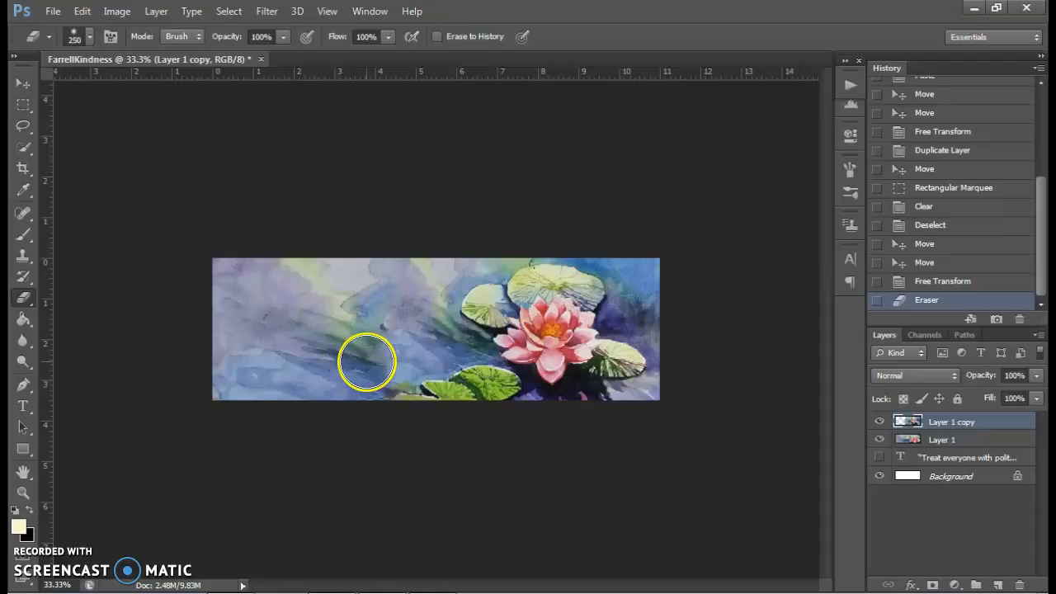
{"action": "left_click", "coordinate": [380, 358]}
{"action": "left_click", "coordinate": [394, 366]}
{"action": "left_click", "coordinate": [388, 365]}
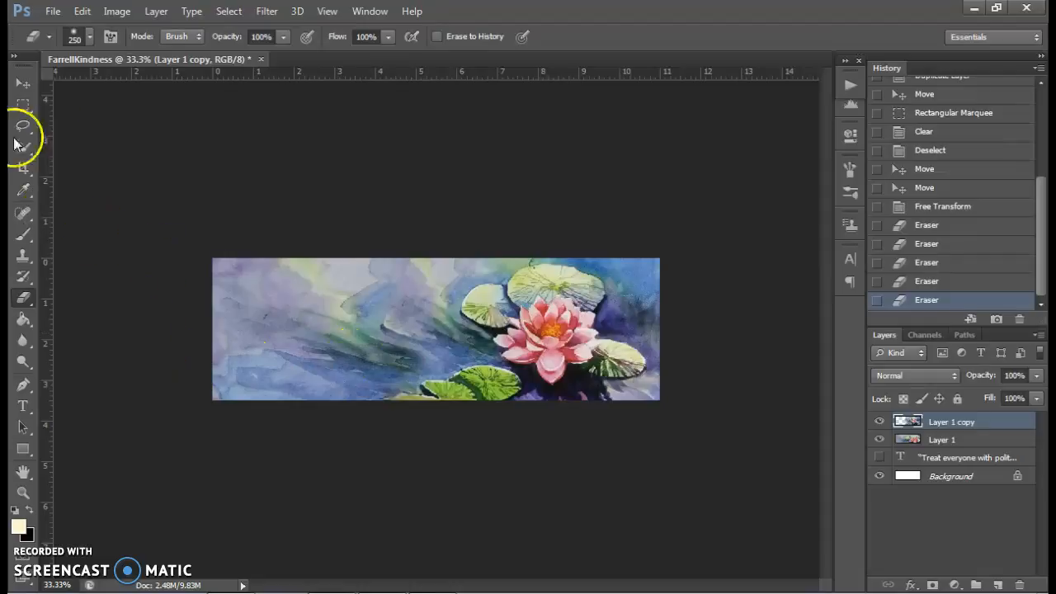
- Stretch Layer 1 wider to the right with Free Transform
{"action": "left_click", "coordinate": [16, 86]}
{"action": "left_click", "coordinate": [326, 330]}
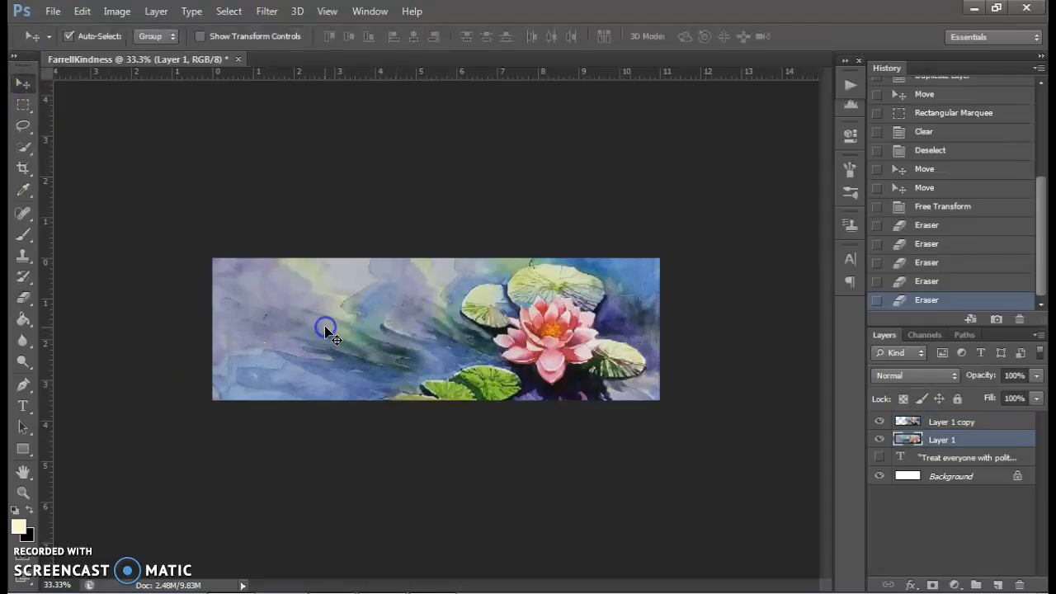
{"action": "key", "text": "ctrl+t"}
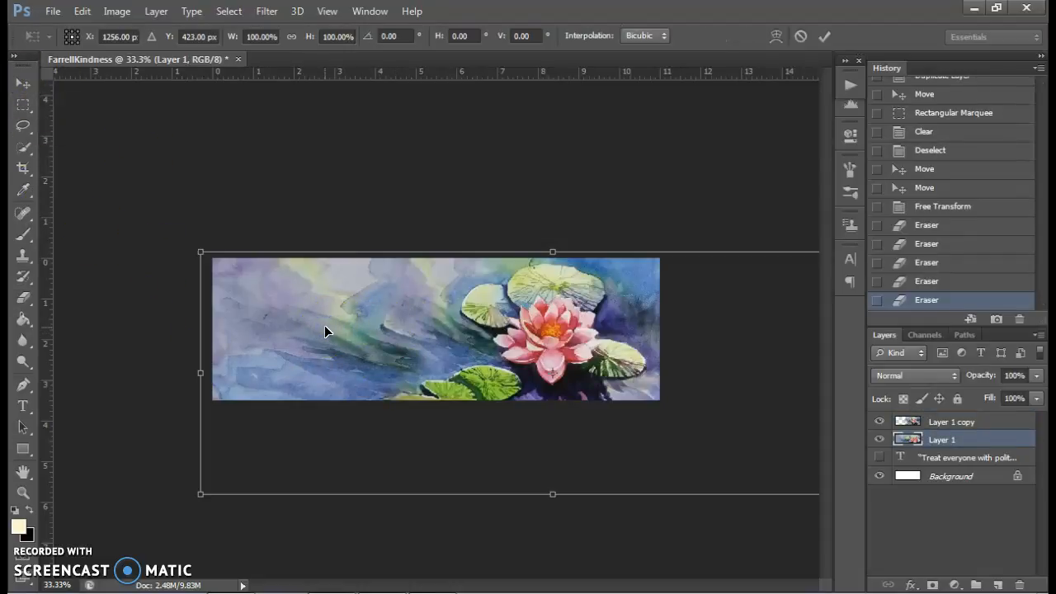
{"action": "key", "text": "ctrl+minus"}
{"action": "key", "text": "ctrl+minus"}
{"action": "left_click_drag", "start_coordinate": [670, 352], "coordinate": [717, 349]}
{"action": "key", "text": "Return"}
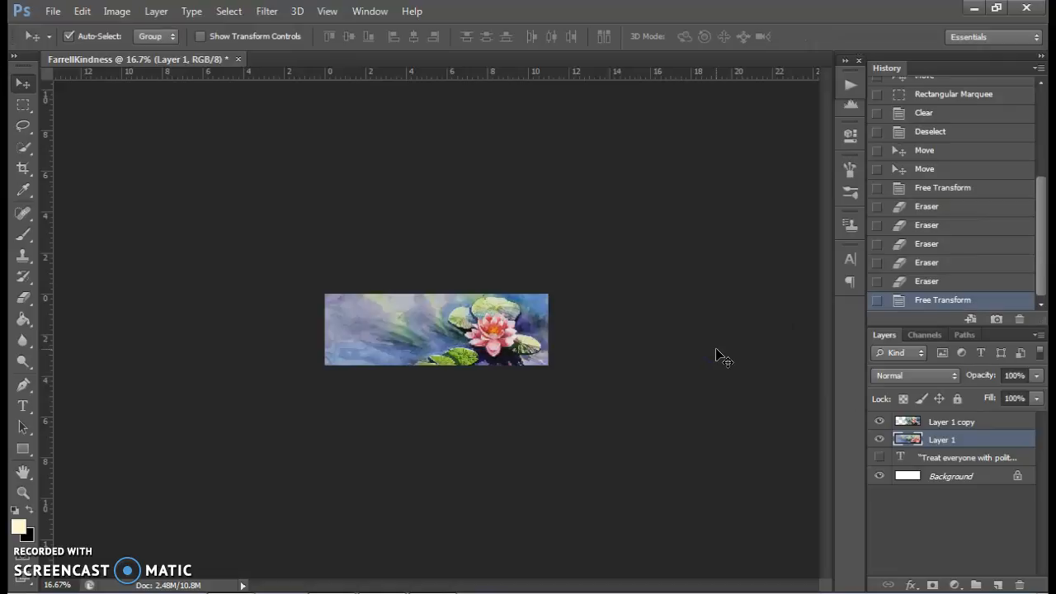
{"action": "key", "text": "ctrl+0"}
{"action": "key", "text": "ctrl+minus"}
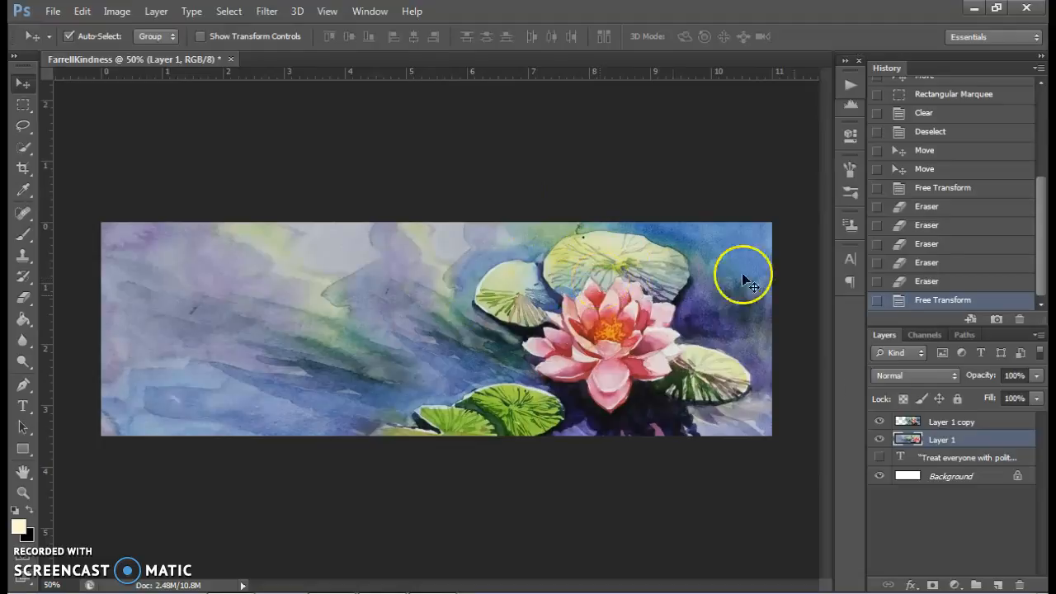
- Bring the quote text layer above the paintings, show it, and move the text to about 1 inch from the strip's left edge
{"action": "left_click_drag", "start_coordinate": [937, 461], "coordinate": [953, 417]}
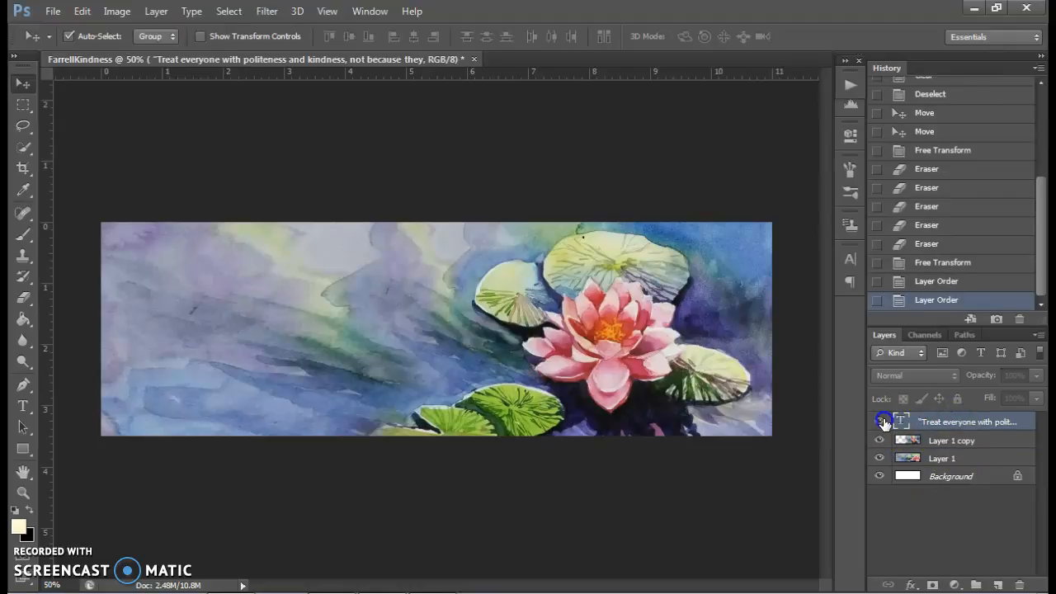
{"action": "left_click", "coordinate": [879, 422]}
{"action": "left_click_drag", "start_coordinate": [356, 285], "coordinate": [202, 284]}
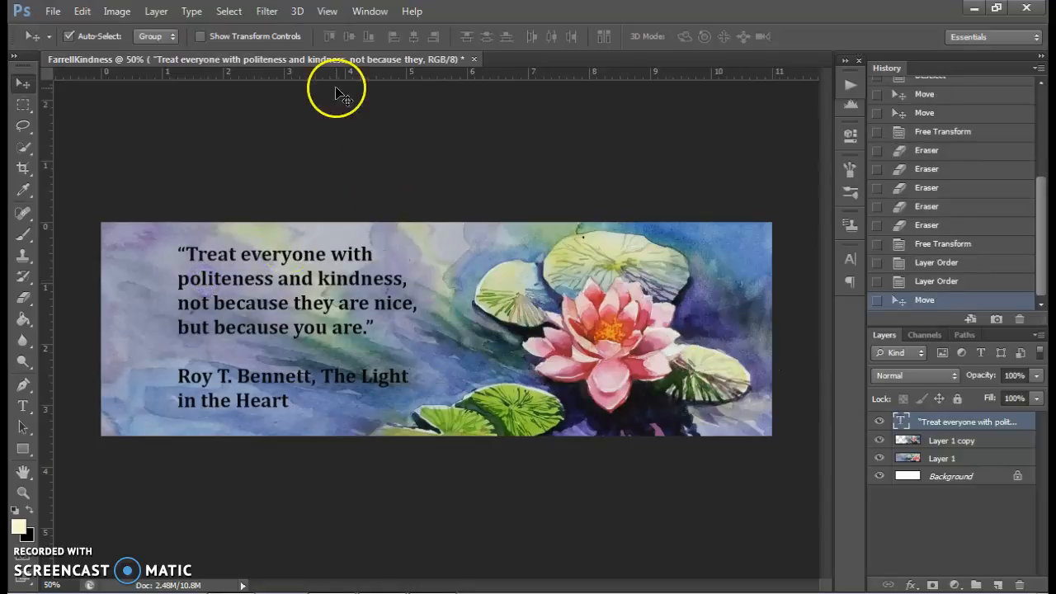
{"action": "left_click_drag", "start_coordinate": [304, 281], "coordinate": [285, 282]}
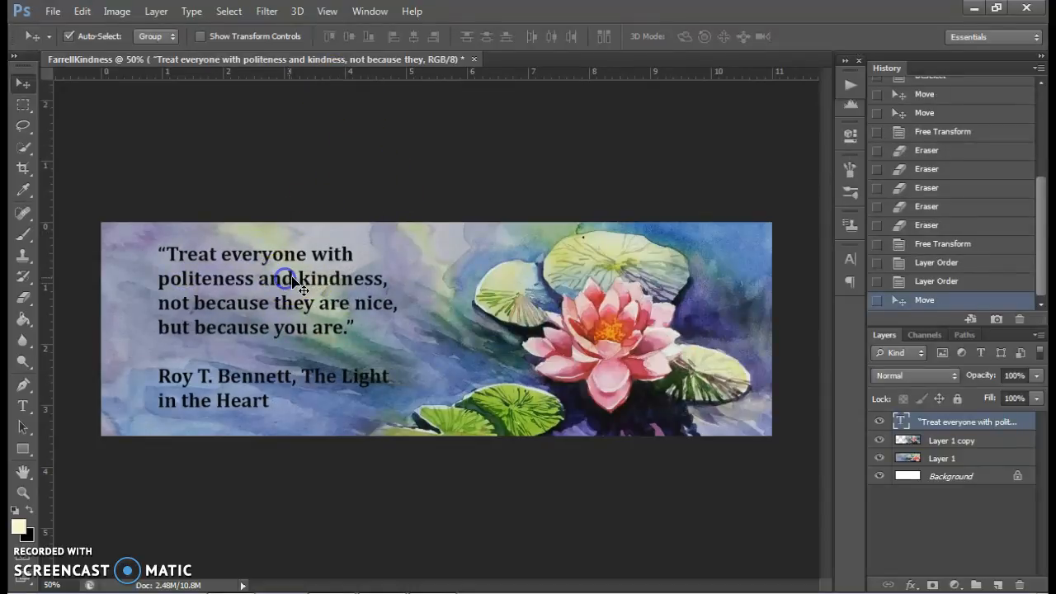
- Recolor the entire quote text white
{"action": "left_click", "coordinate": [23, 406]}
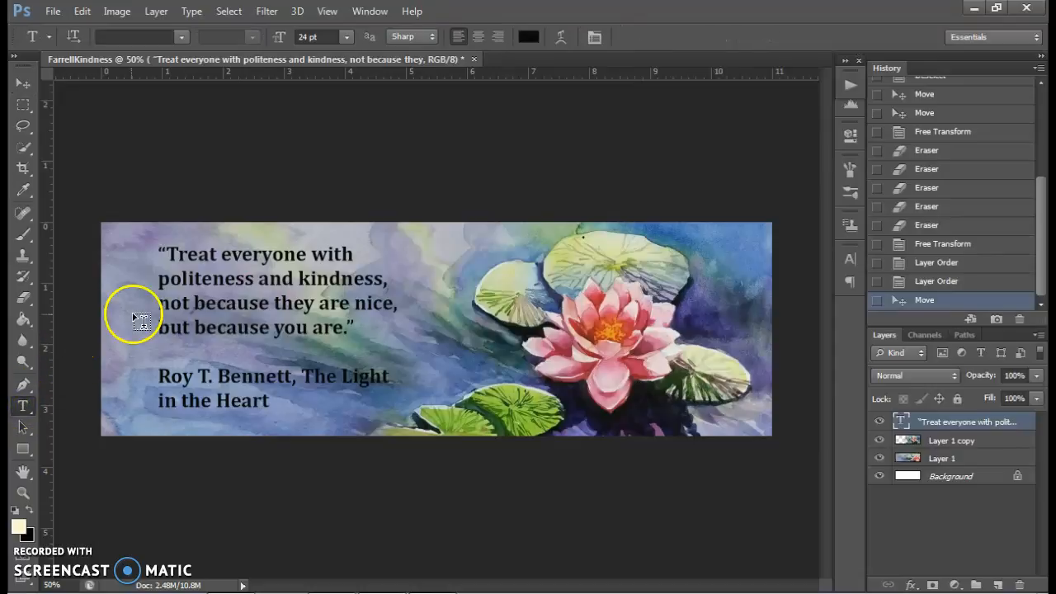
{"action": "left_click", "coordinate": [203, 303]}
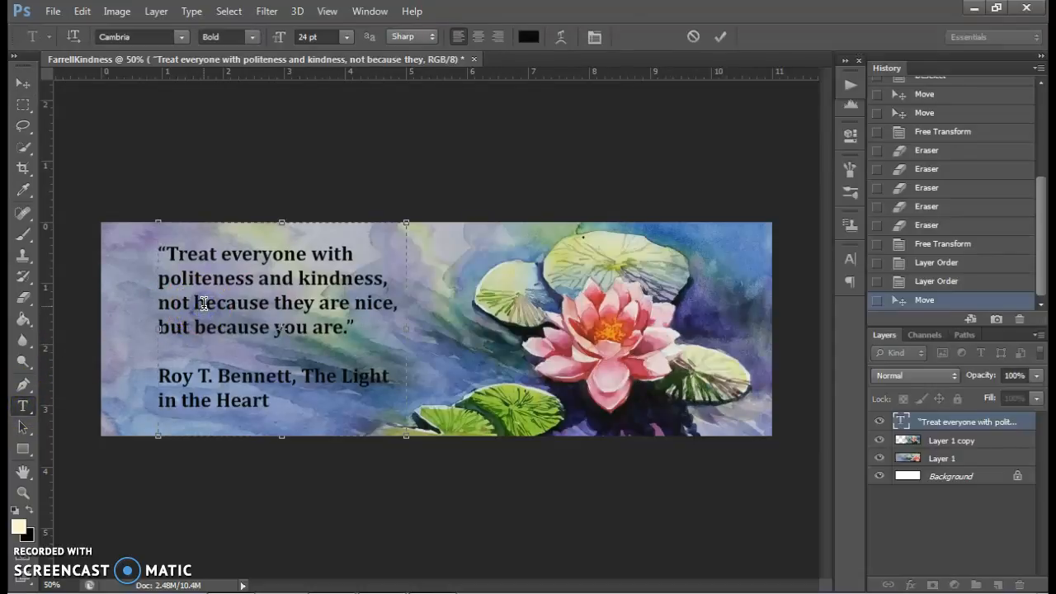
{"action": "key", "text": "ctrl+a"}
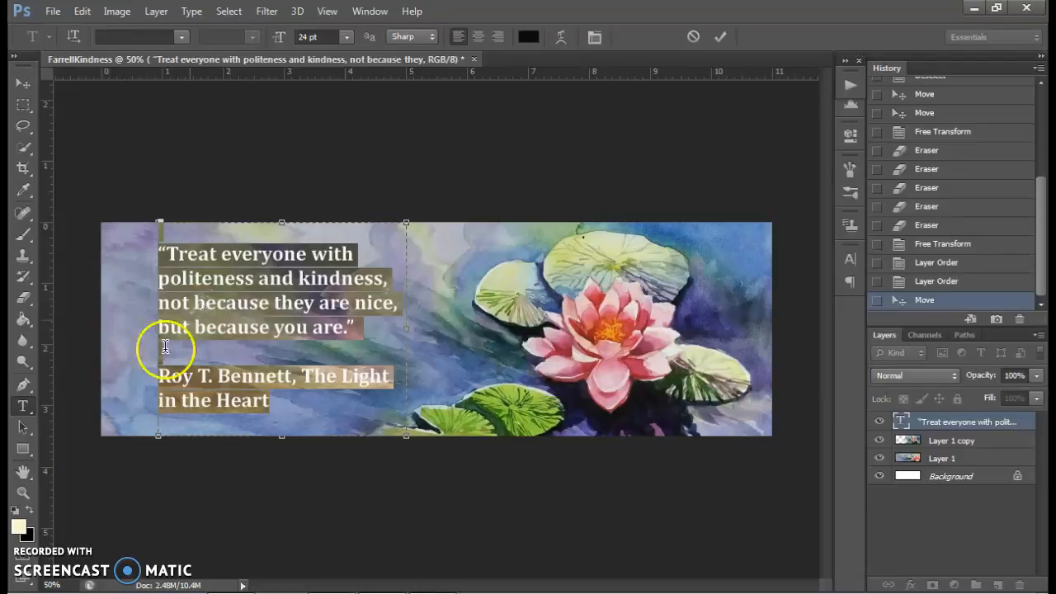
{"action": "left_click", "coordinate": [18, 526]}
{"action": "left_click_drag", "start_coordinate": [548, 159], "coordinate": [507, 154]}
{"action": "left_click", "coordinate": [875, 144]}
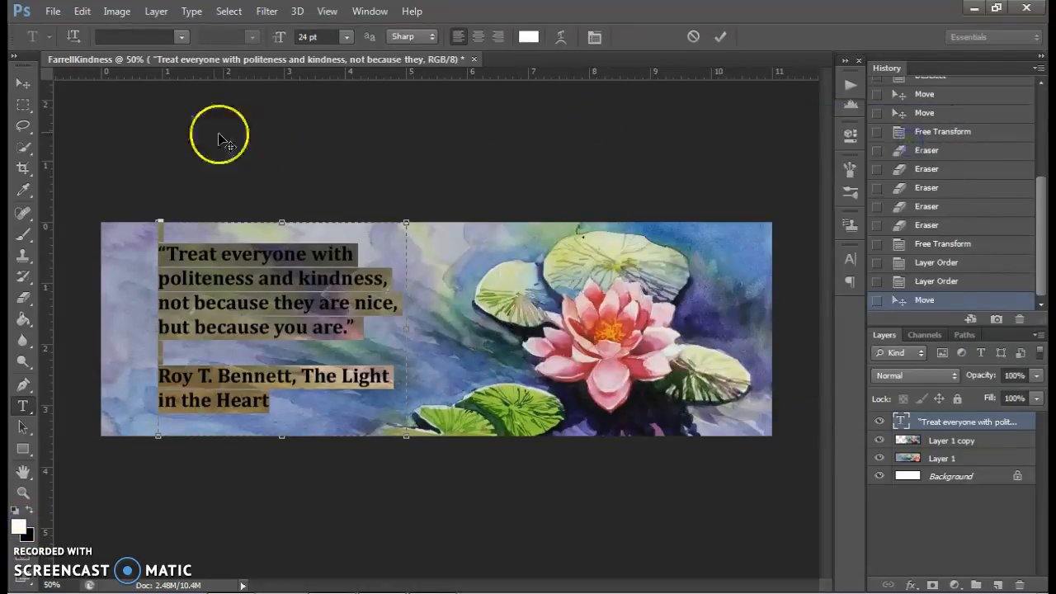
{"action": "left_click", "coordinate": [22, 82]}
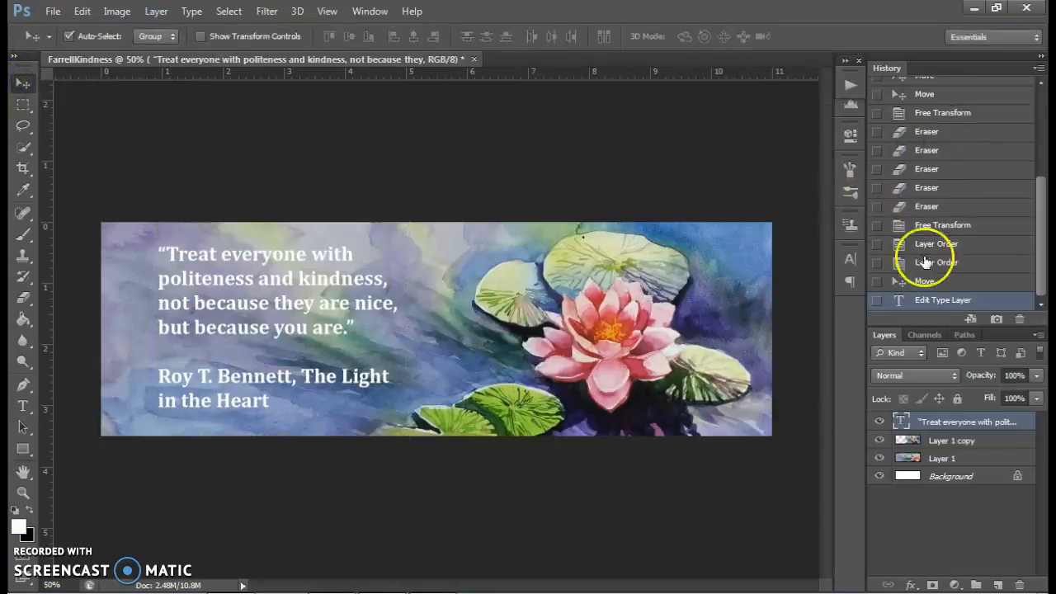
- Compare the black and white versions of the quote in the history, ending on the white one
{"action": "left_click", "coordinate": [925, 281]}
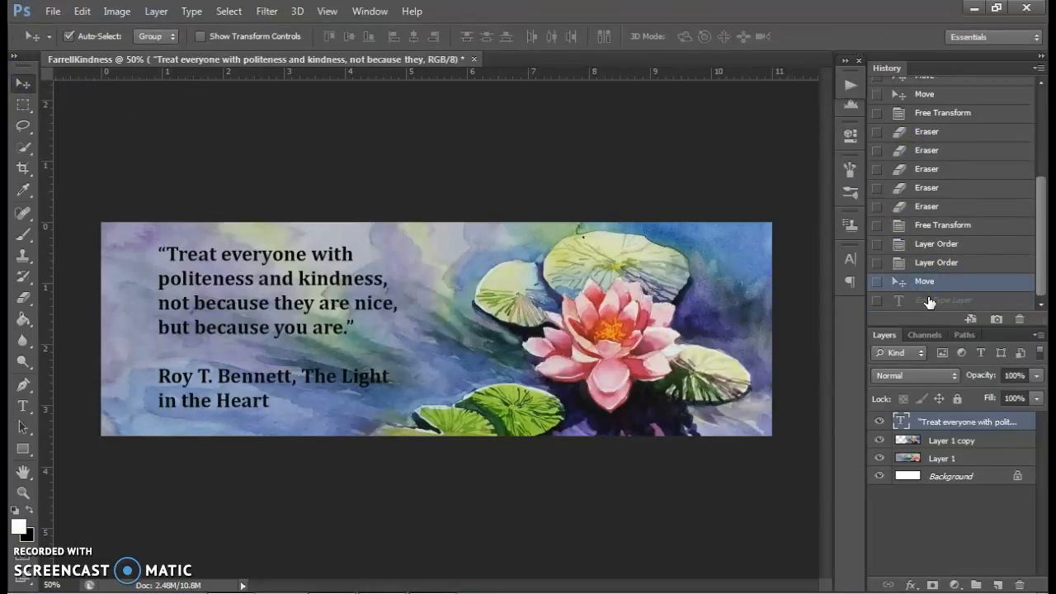
{"action": "left_click", "coordinate": [927, 302]}
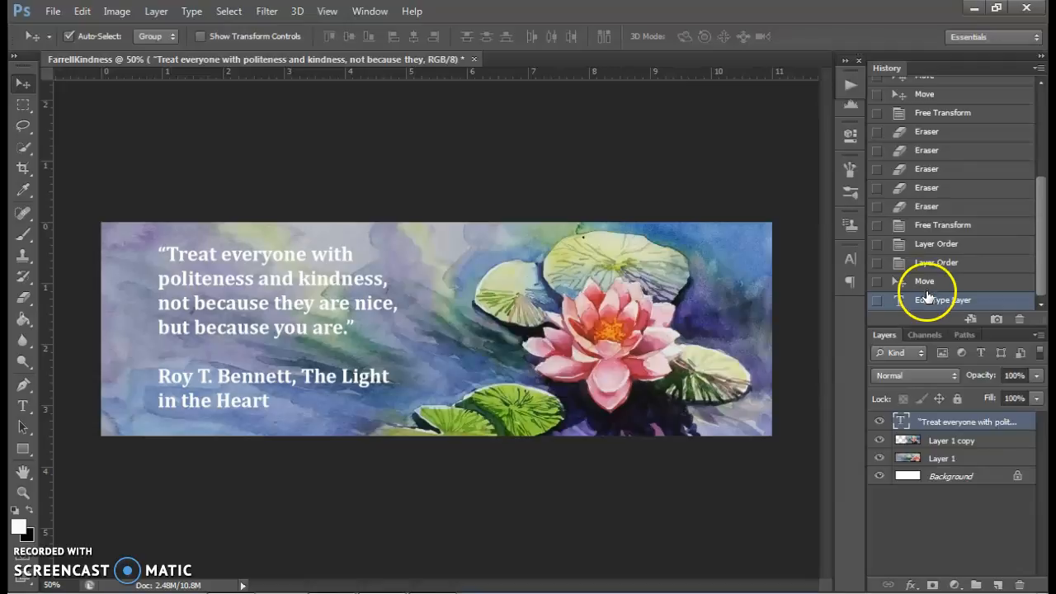
{"action": "left_click", "coordinate": [924, 282]}
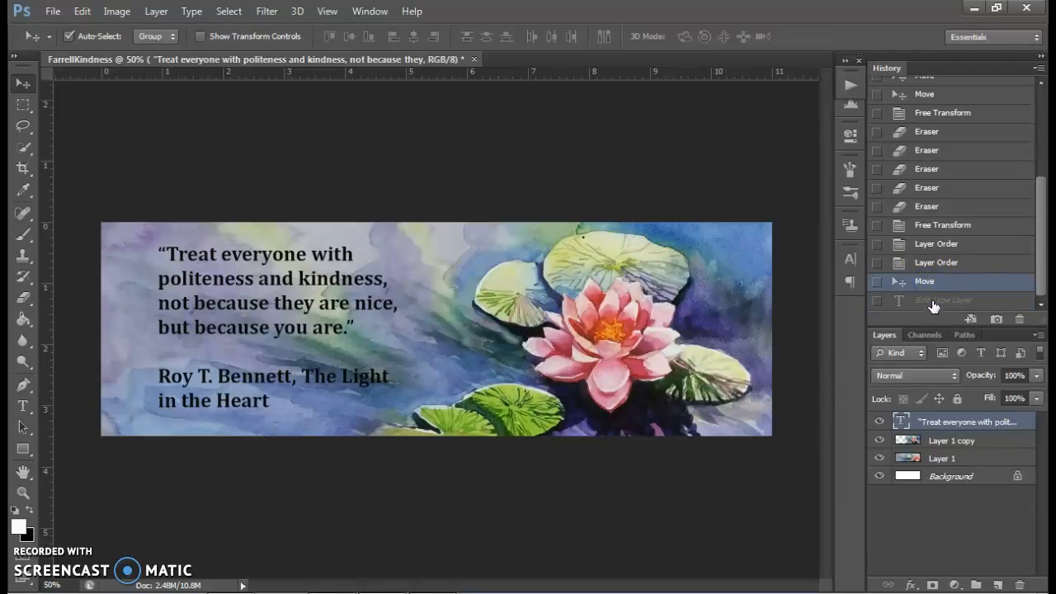
{"action": "left_click", "coordinate": [934, 304]}
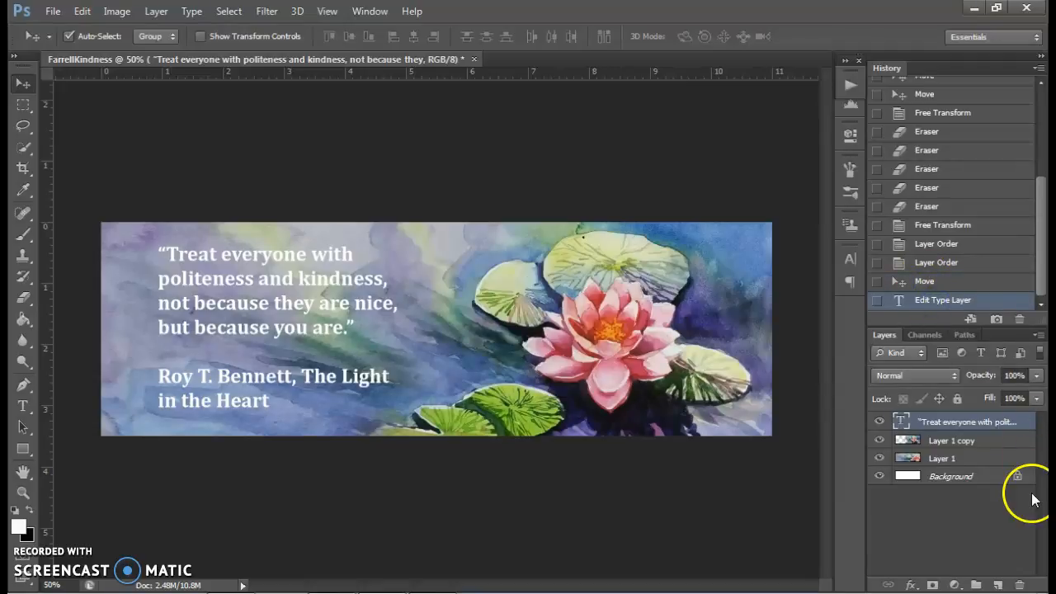
- Add a drop shadow to the quote text layer with a distance of 10 px and a size of 9 px
{"action": "double_click", "coordinate": [1024, 423]}
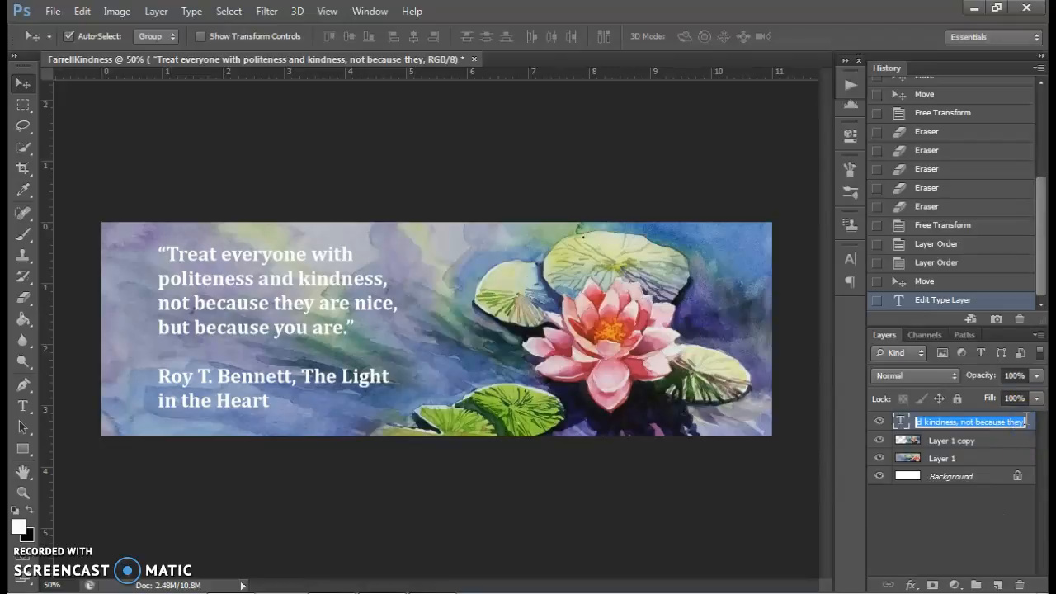
{"action": "left_click", "coordinate": [1031, 422]}
{"action": "double_click", "coordinate": [1031, 421]}
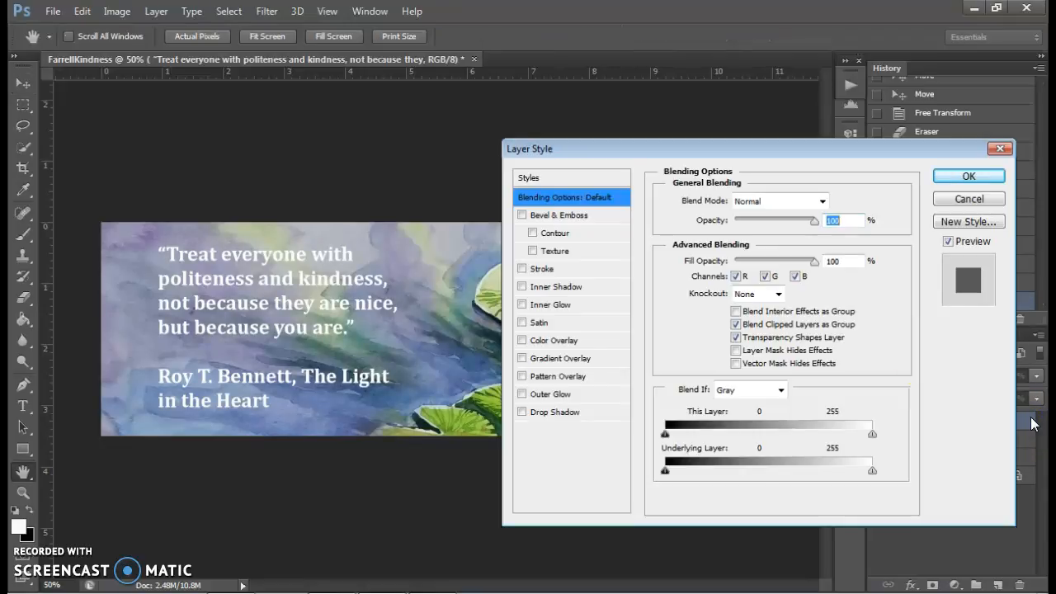
{"action": "left_click", "coordinate": [552, 412]}
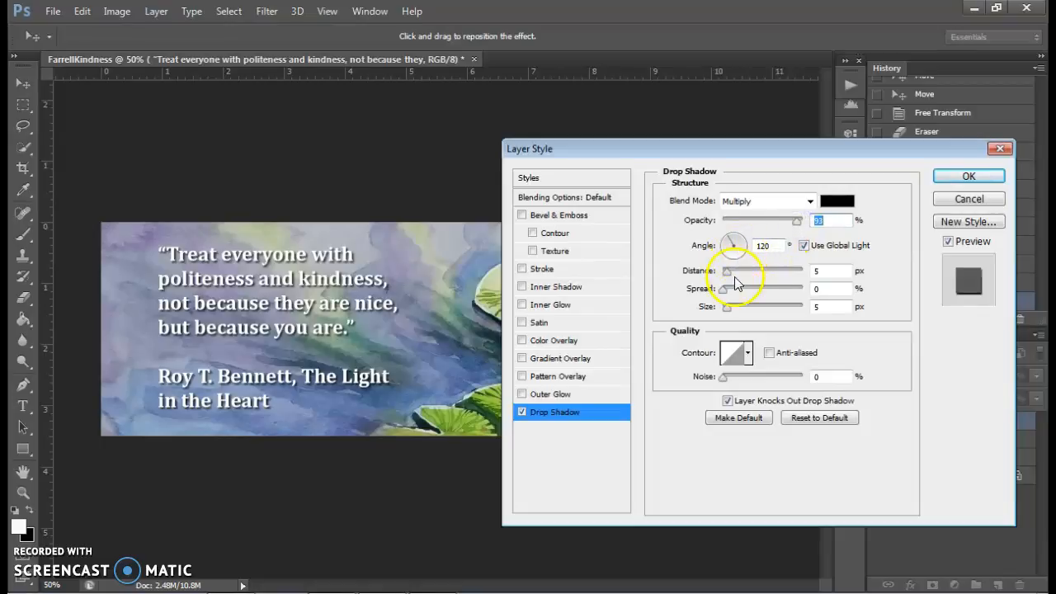
{"action": "left_click", "coordinate": [728, 307]}
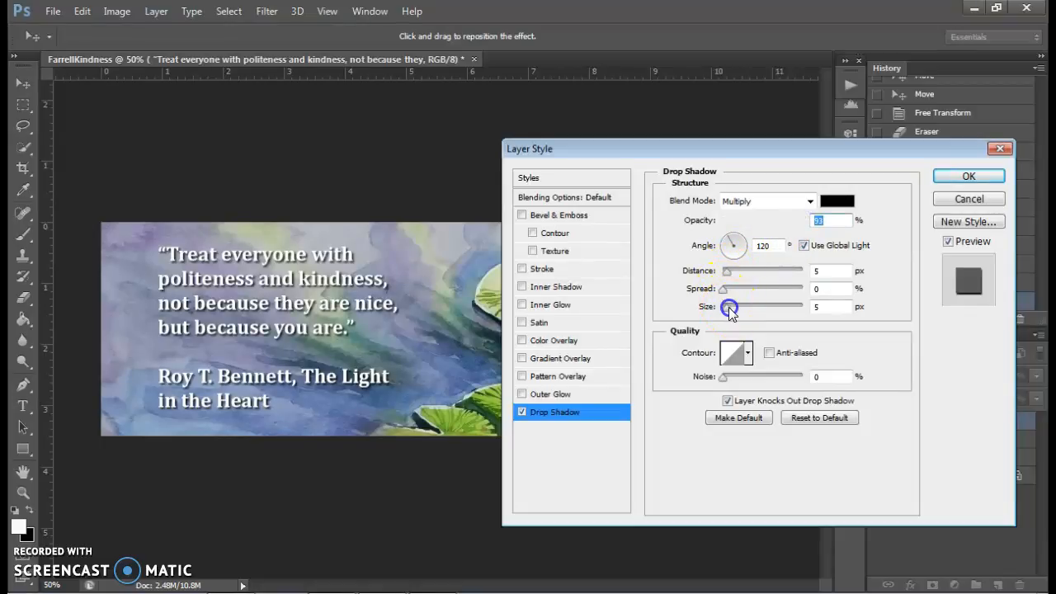
{"action": "left_click", "coordinate": [731, 274]}
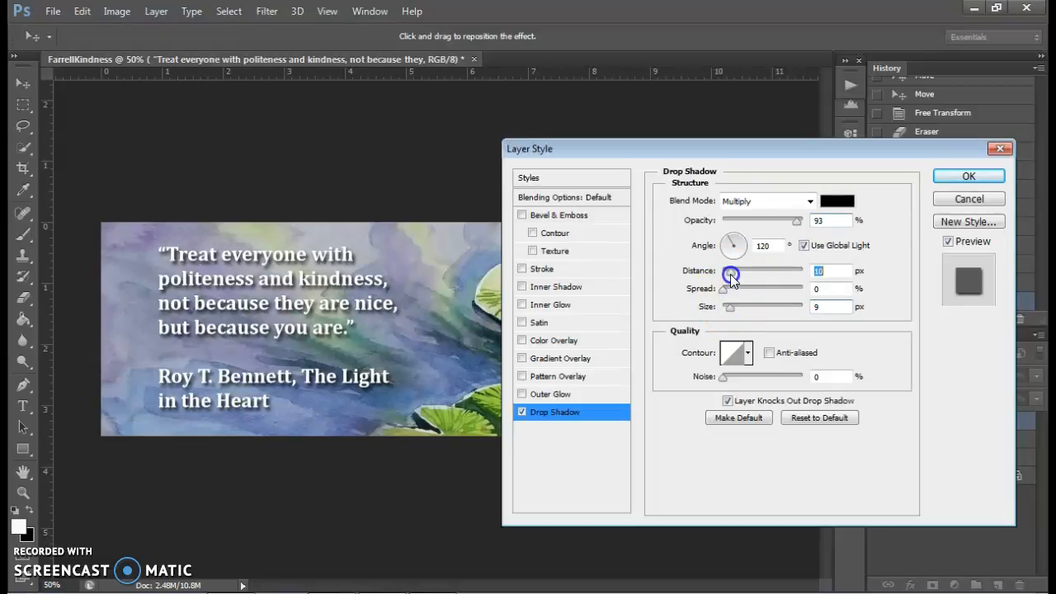
{"action": "left_click", "coordinate": [936, 176]}
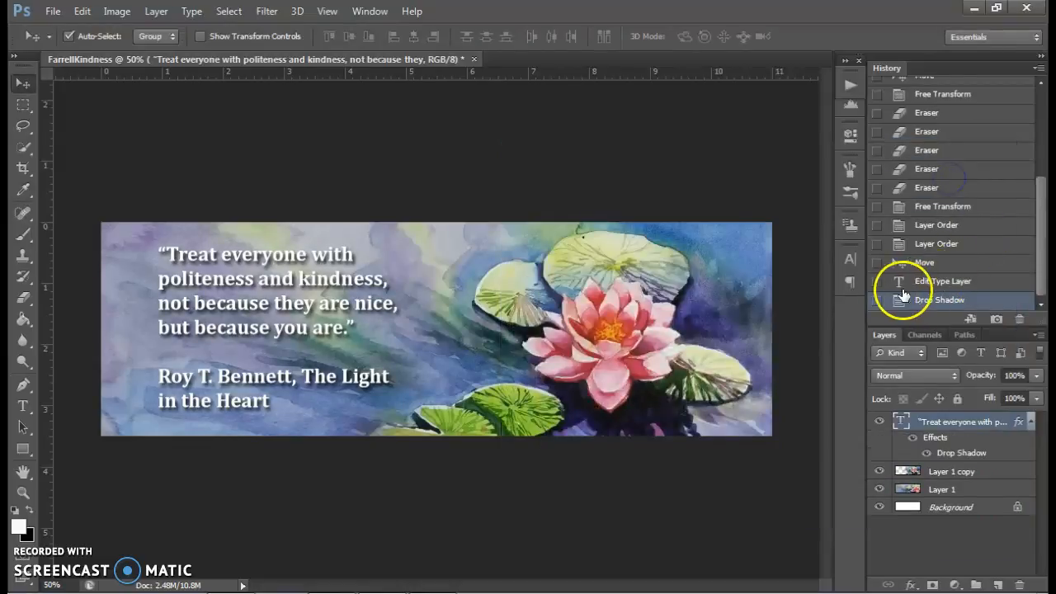
- Compare the quote with its layer effects off and on, and with its earlier black version in the history, ending on the shadowed white one
{"action": "left_click", "coordinate": [914, 437]}
{"action": "left_click", "coordinate": [913, 438]}
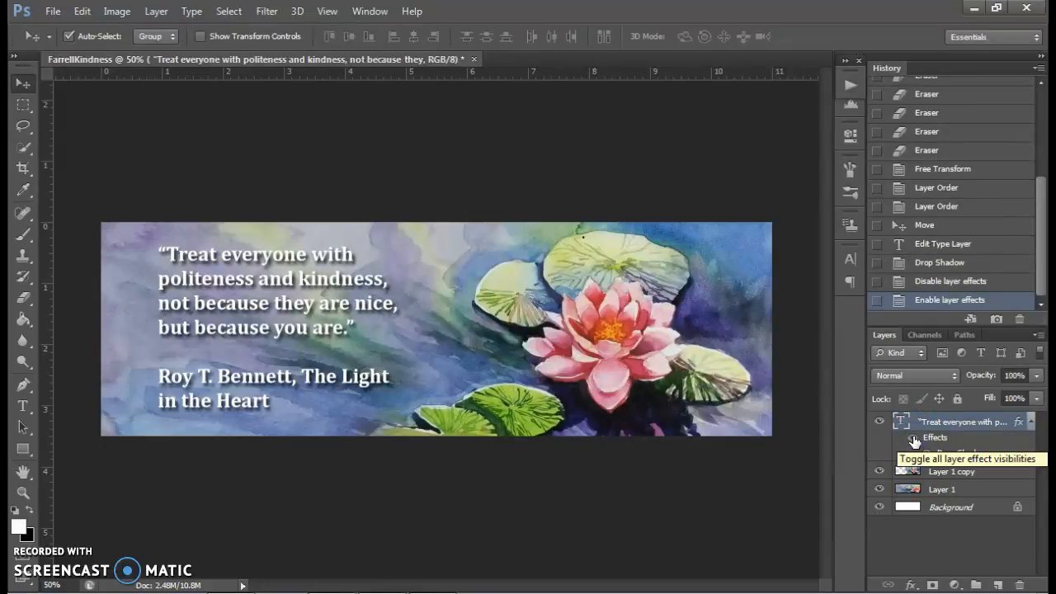
{"action": "left_click", "coordinate": [913, 438]}
{"action": "left_click", "coordinate": [914, 438]}
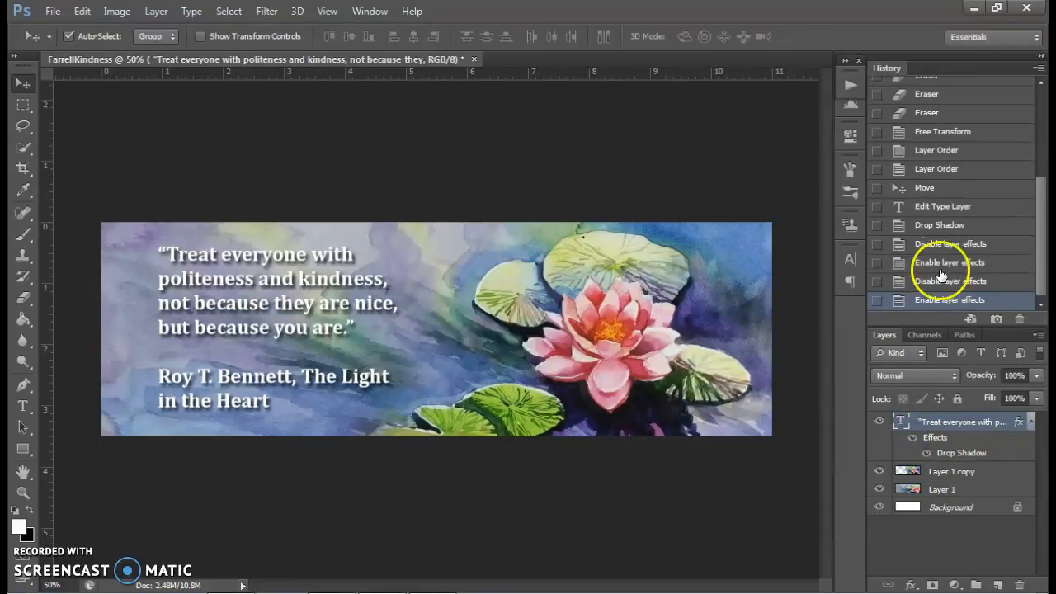
{"action": "left_click", "coordinate": [941, 189]}
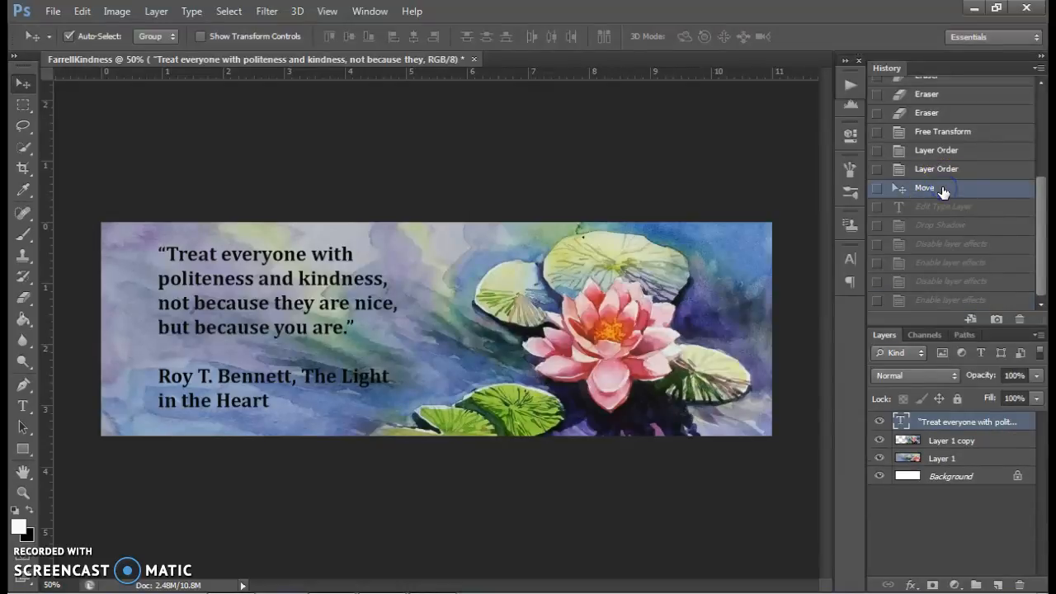
{"action": "left_click", "coordinate": [941, 298]}
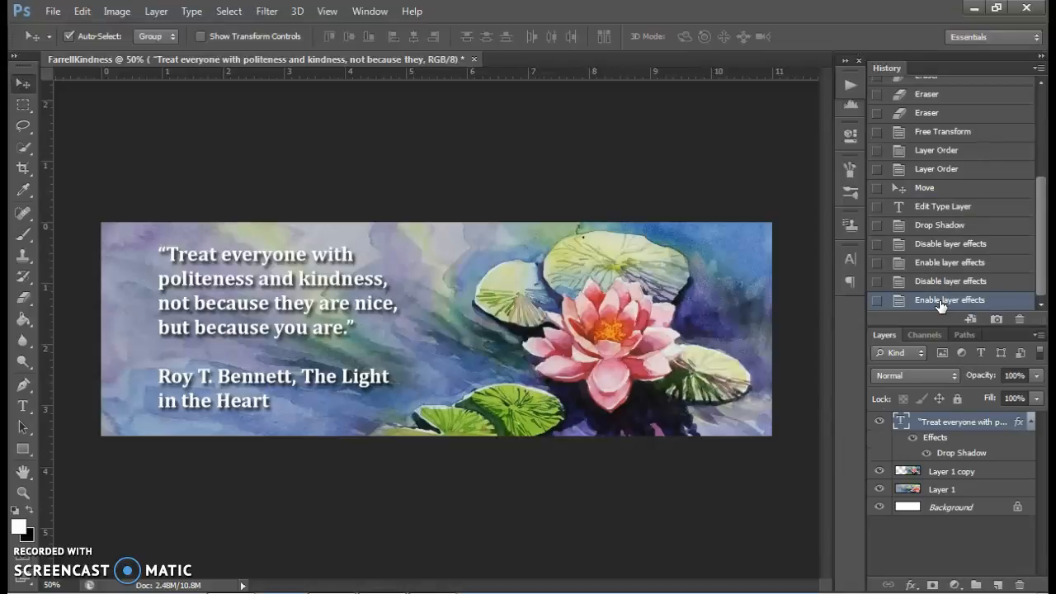
- Shift the quote text slightly right on the strip and set the attribution lines below the quote to 18 pt
{"action": "left_click_drag", "start_coordinate": [217, 246], "coordinate": [232, 249]}
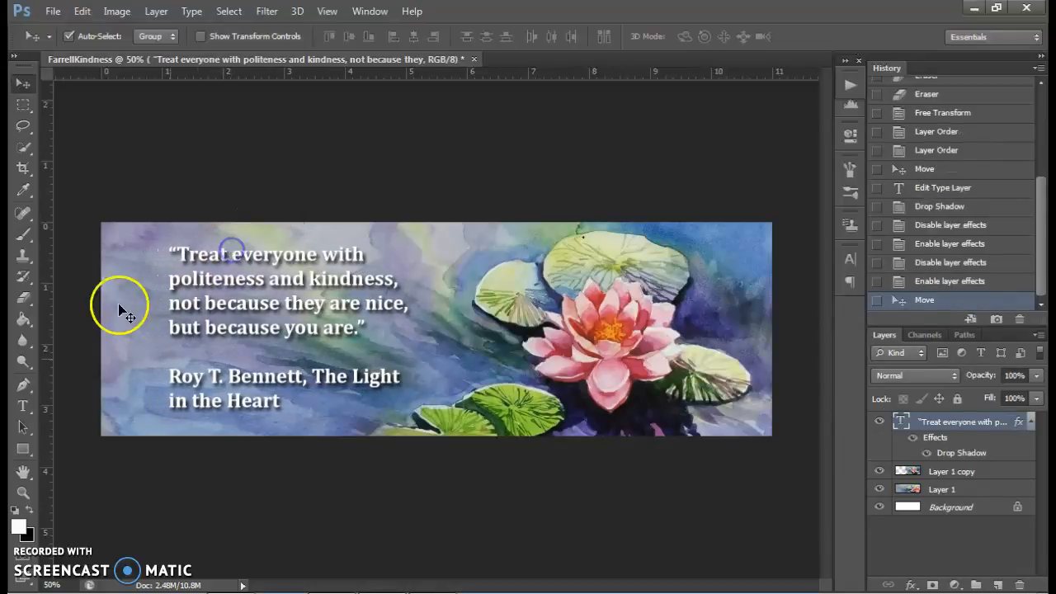
{"action": "left_click", "coordinate": [22, 404]}
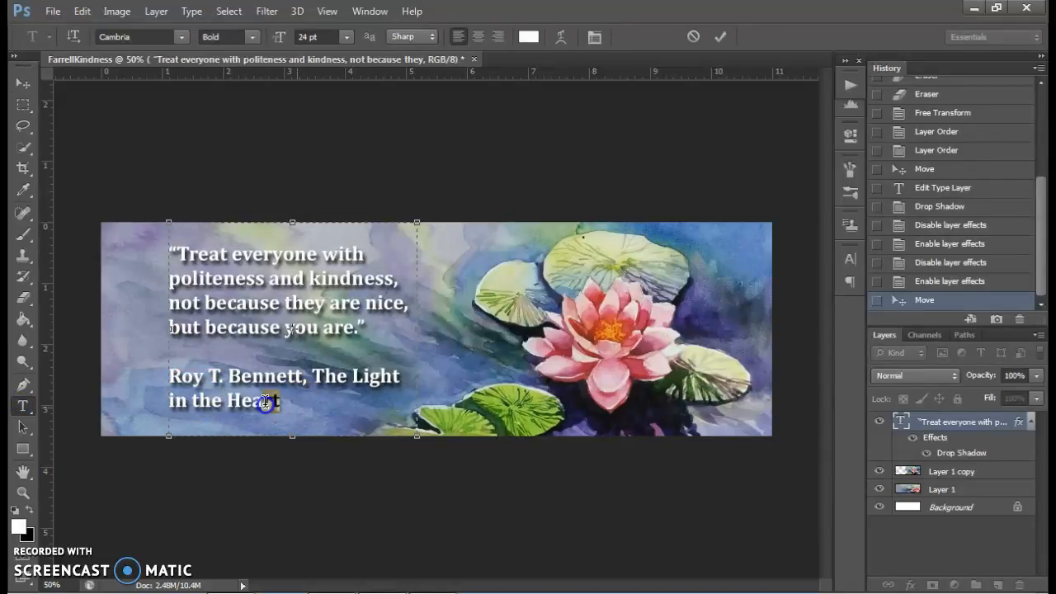
{"action": "left_click_drag", "start_coordinate": [282, 402], "coordinate": [176, 382]}
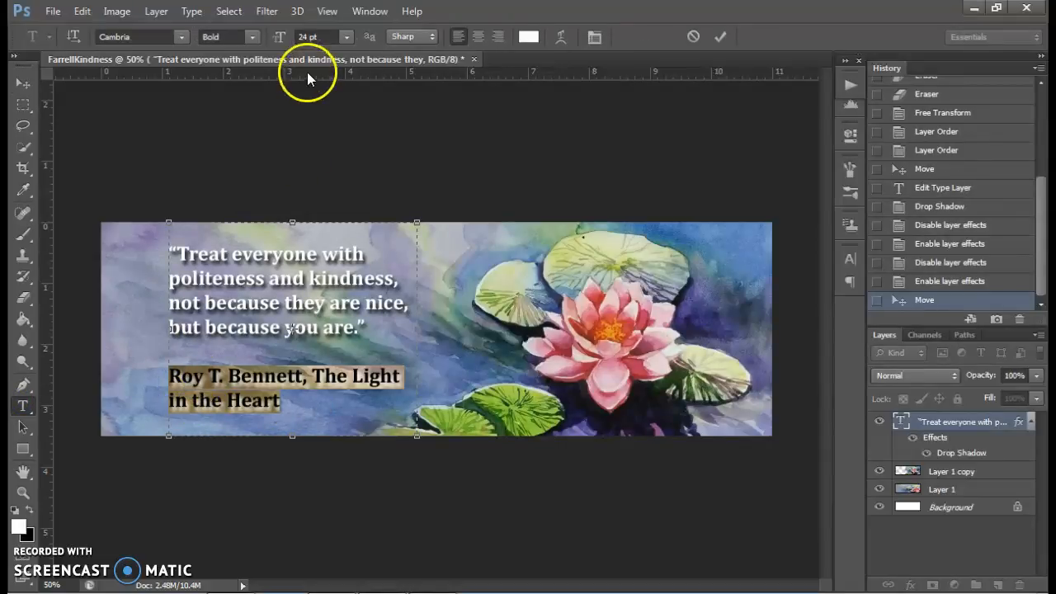
{"action": "left_click", "coordinate": [346, 36]}
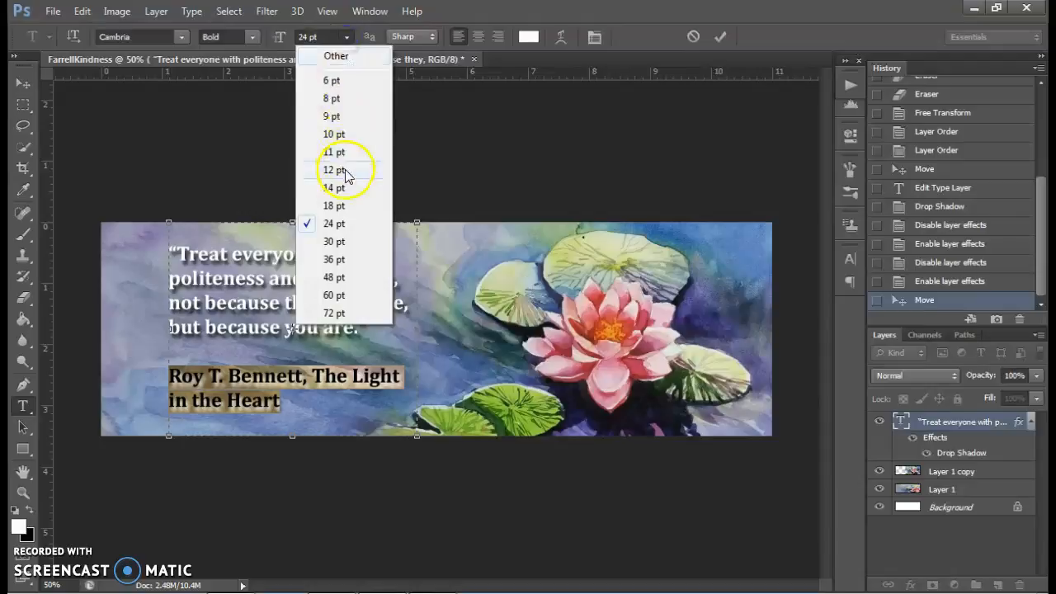
{"action": "left_click", "coordinate": [345, 172]}
{"action": "left_click", "coordinate": [346, 36]}
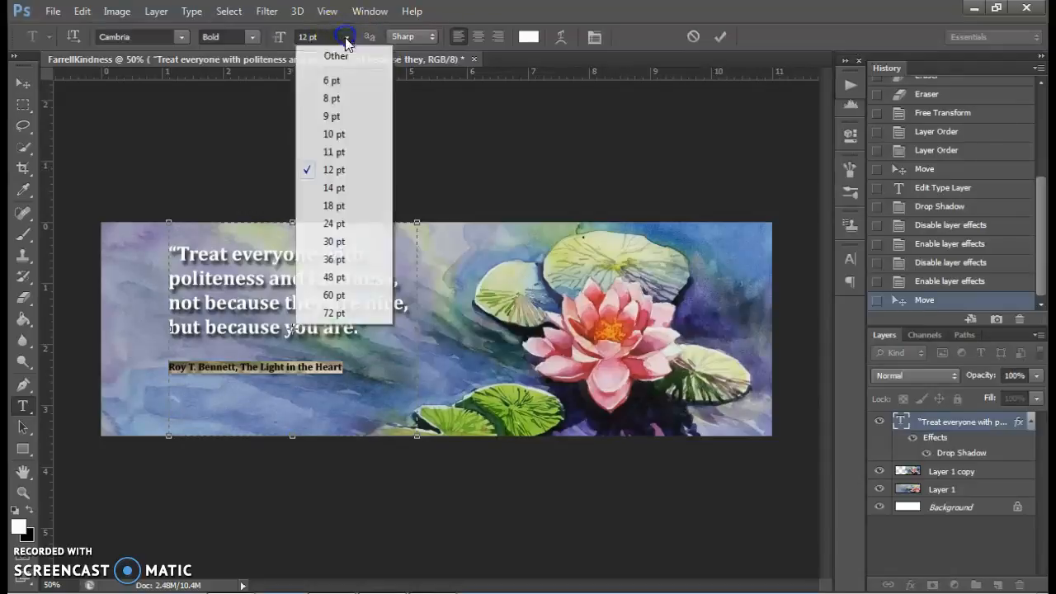
{"action": "left_click", "coordinate": [335, 187]}
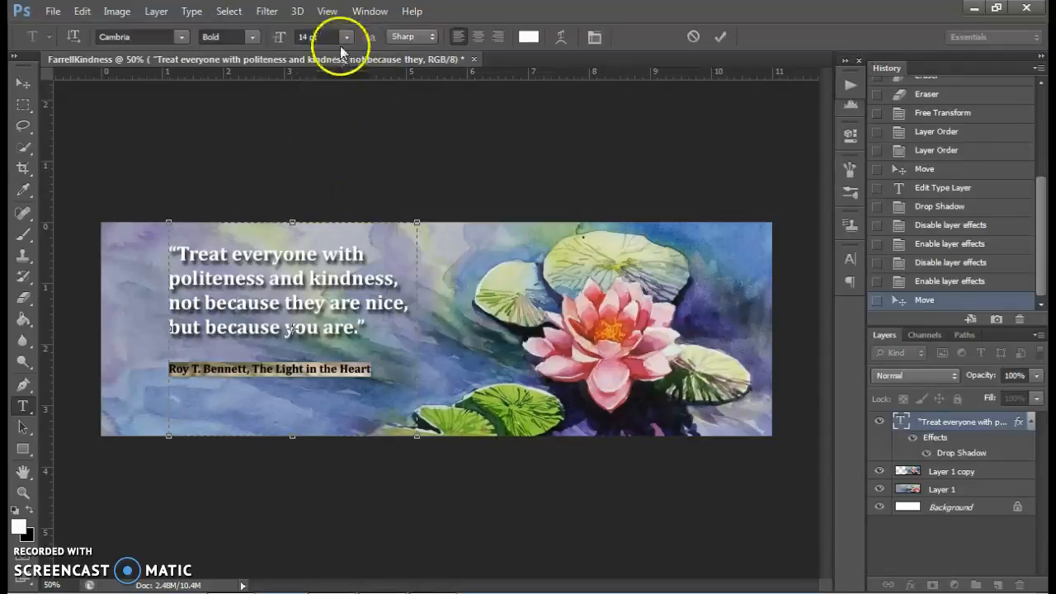
{"action": "left_click", "coordinate": [346, 36]}
{"action": "left_click", "coordinate": [336, 203]}
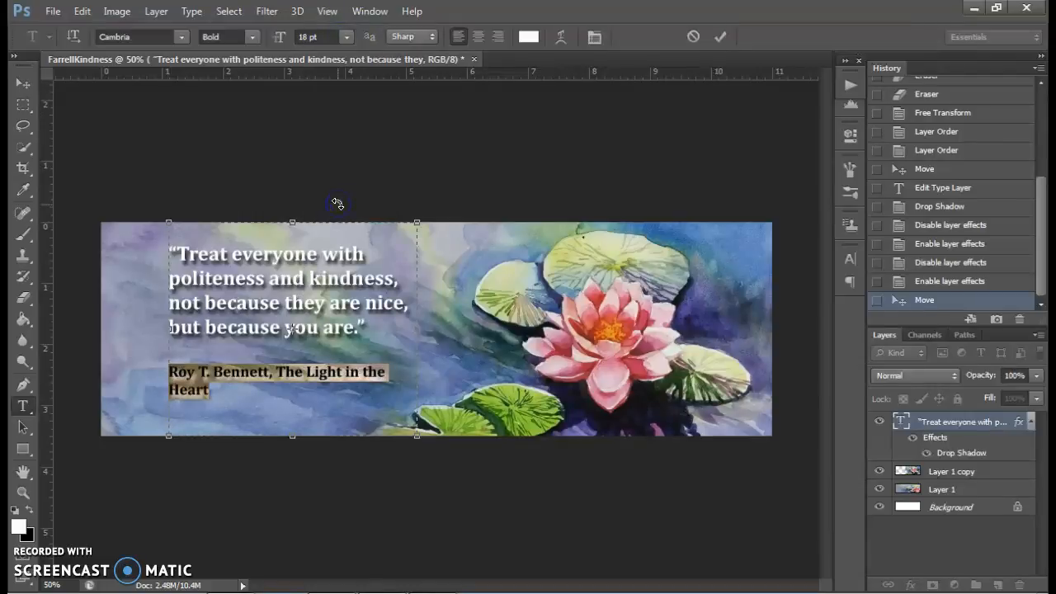
- Change the attribution line's font style to Italic and nudge the whole text layer slightly
{"action": "left_click", "coordinate": [252, 36]}
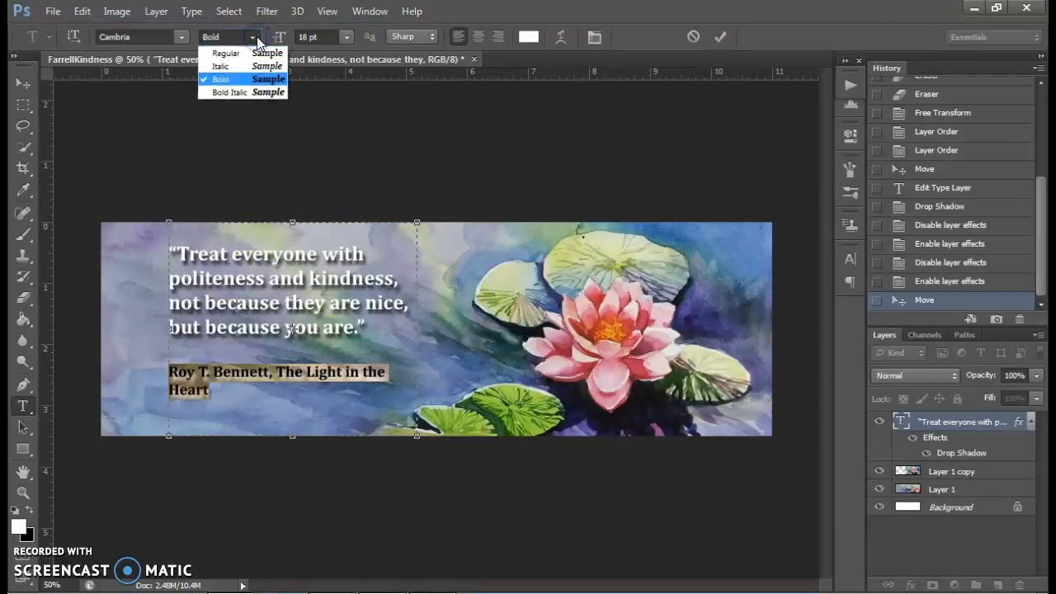
{"action": "left_click", "coordinate": [257, 67]}
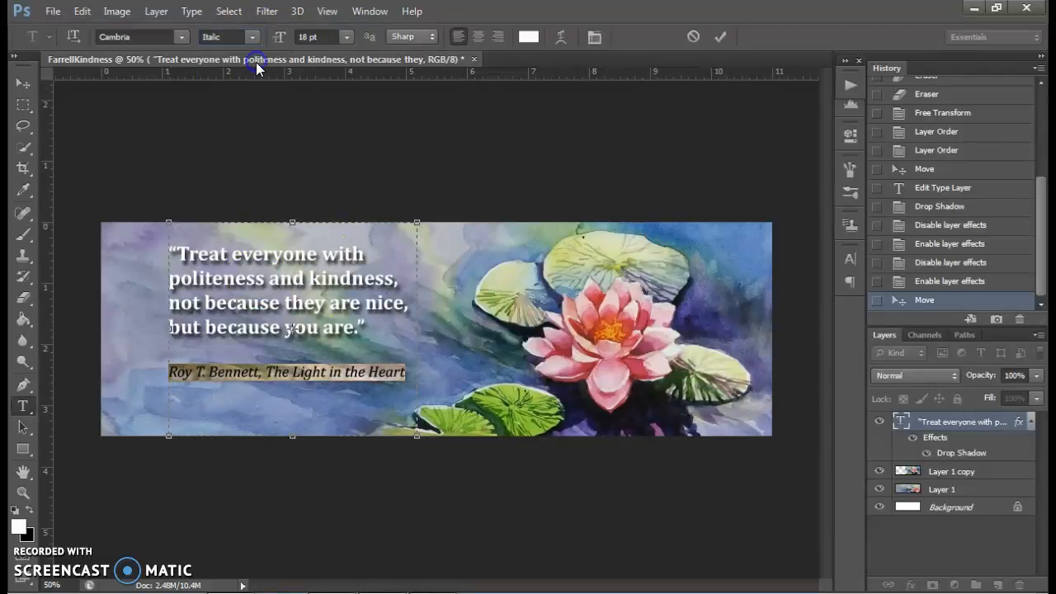
{"action": "left_click", "coordinate": [272, 376]}
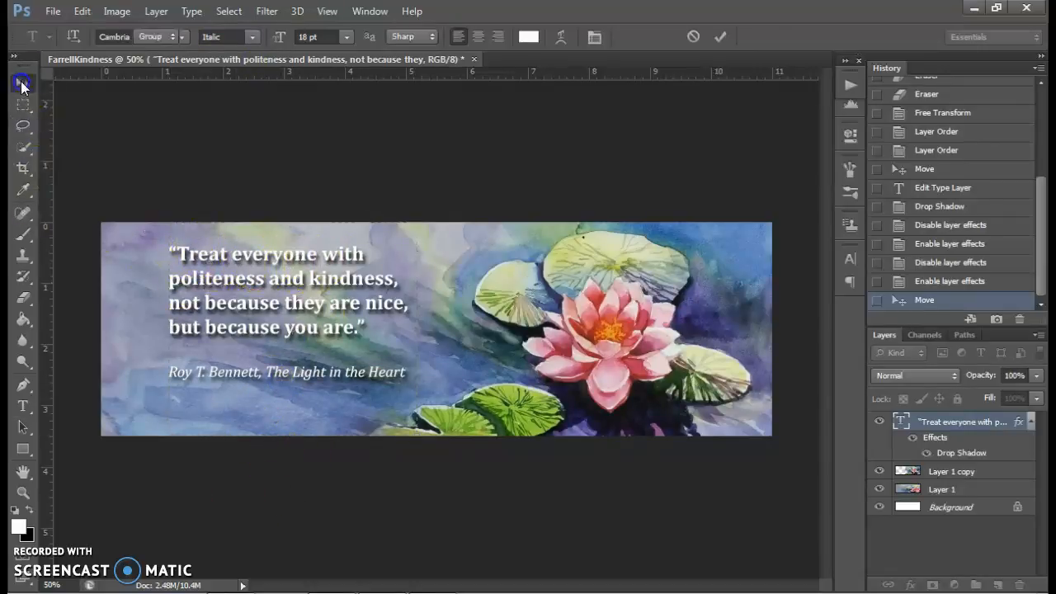
{"action": "left_click", "coordinate": [23, 83]}
{"action": "mouse_move", "coordinate": [328, 258]}
{"action": "left_mouse_down"}
{"action": "mouse_move", "coordinate": [316, 258]}
{"action": "mouse_move", "coordinate": [328, 261]}
{"action": "left_mouse_up"}
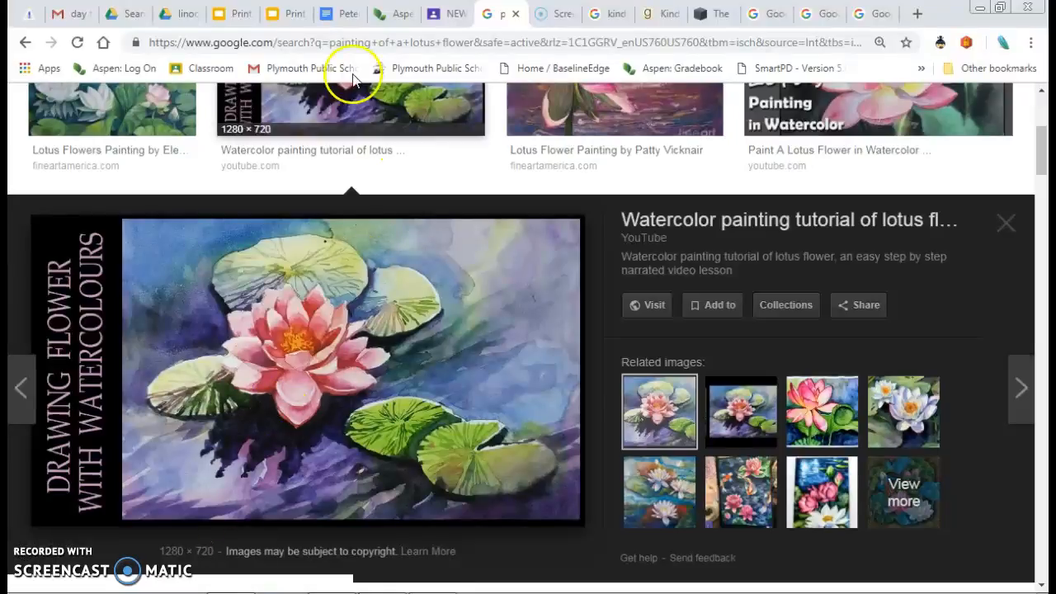
- Switch to Google Classroom in the browser, open the CT kindness intention chains presentation, and review its type tool, background and final details slides
{"action": "left_click", "coordinate": [446, 15]}
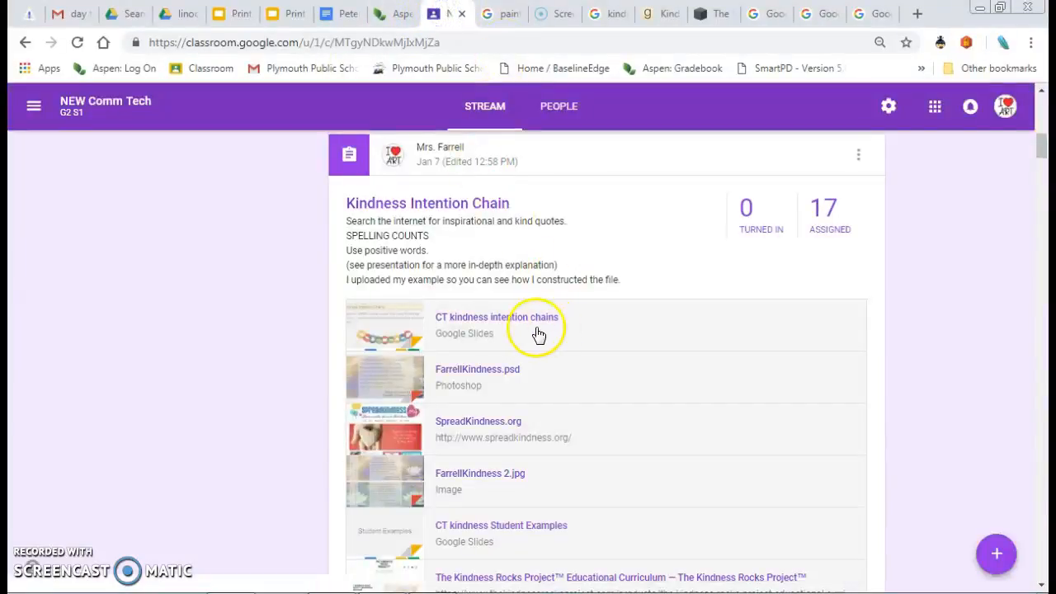
{"action": "left_click", "coordinate": [502, 320]}
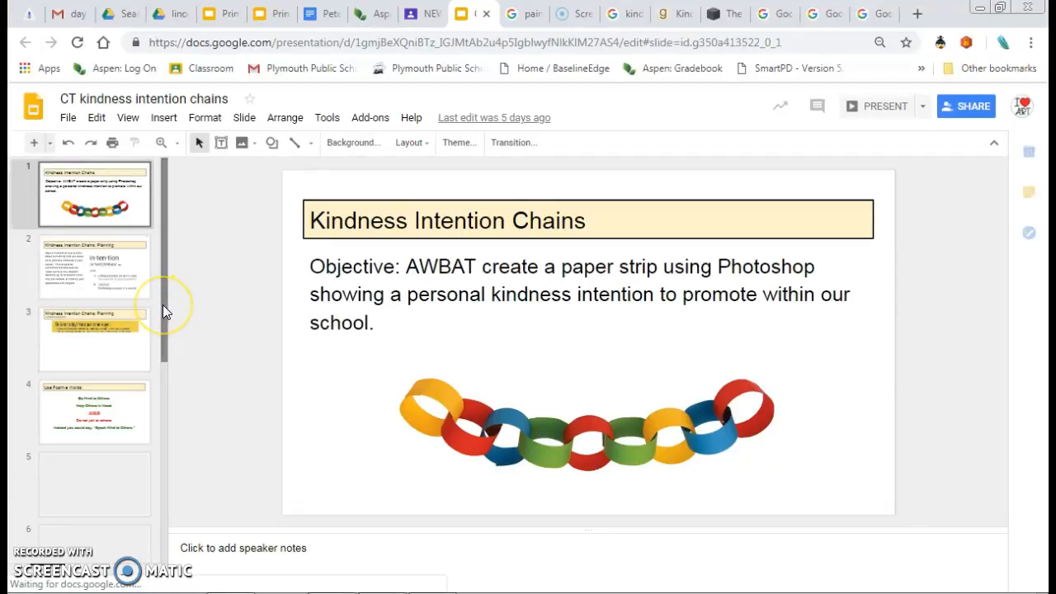
{"action": "left_click_drag", "start_coordinate": [163, 305], "coordinate": [162, 470]}
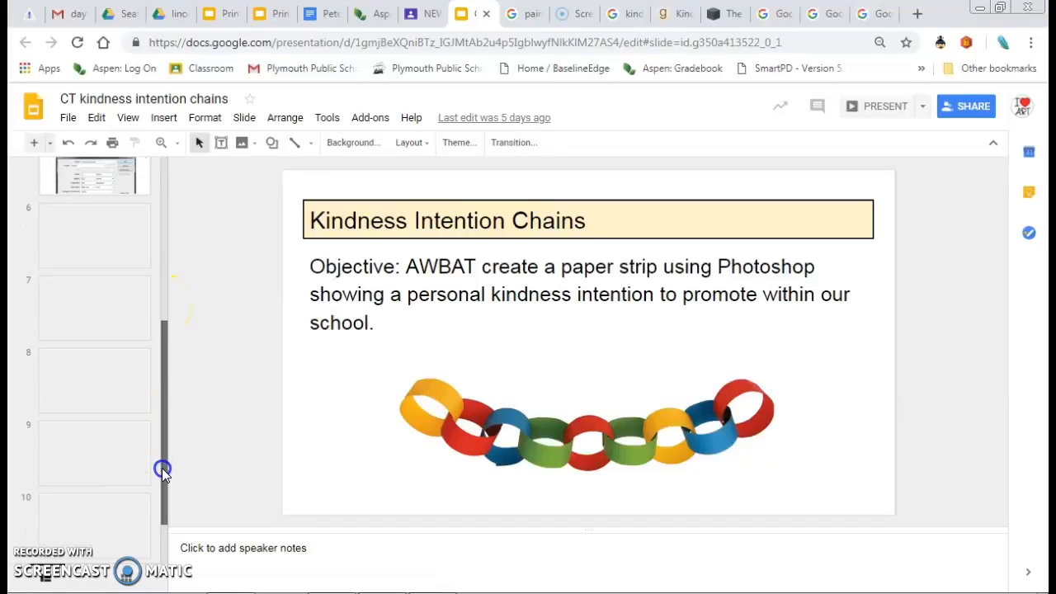
{"action": "left_click", "coordinate": [95, 237]}
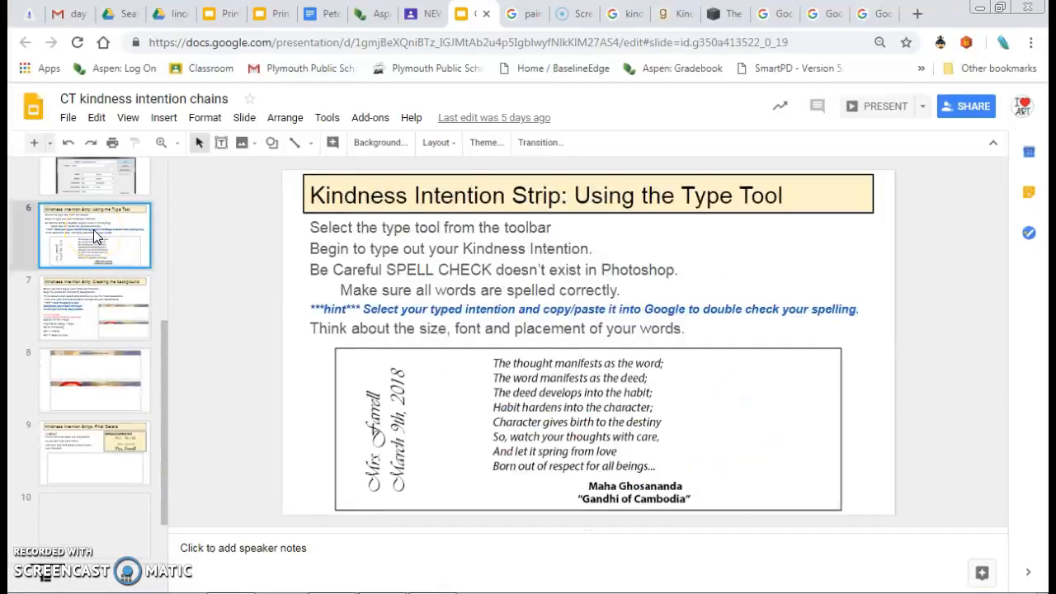
{"action": "left_click", "coordinate": [95, 324]}
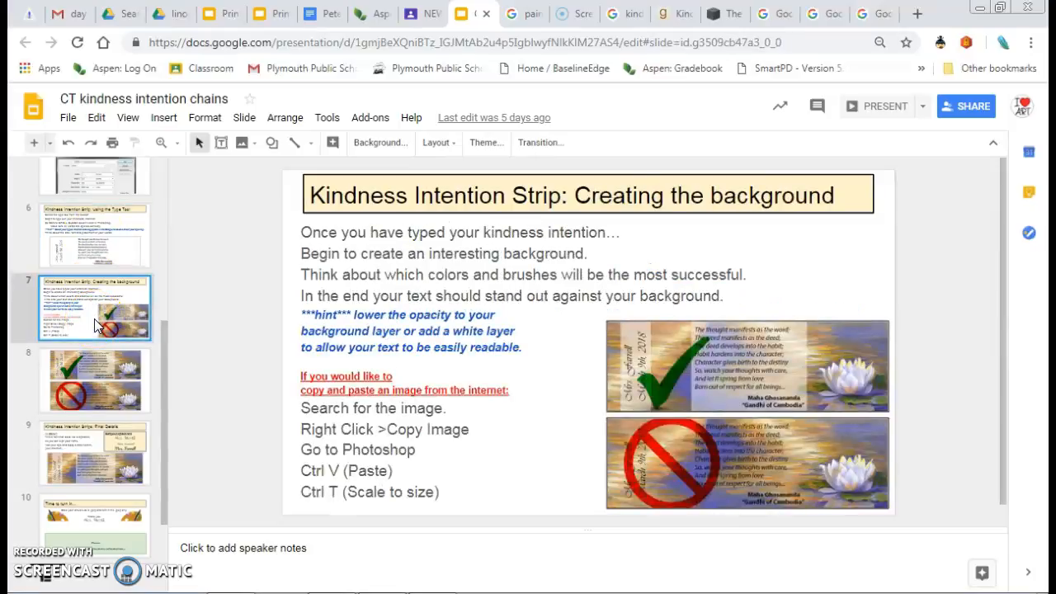
{"action": "left_click", "coordinate": [88, 444]}
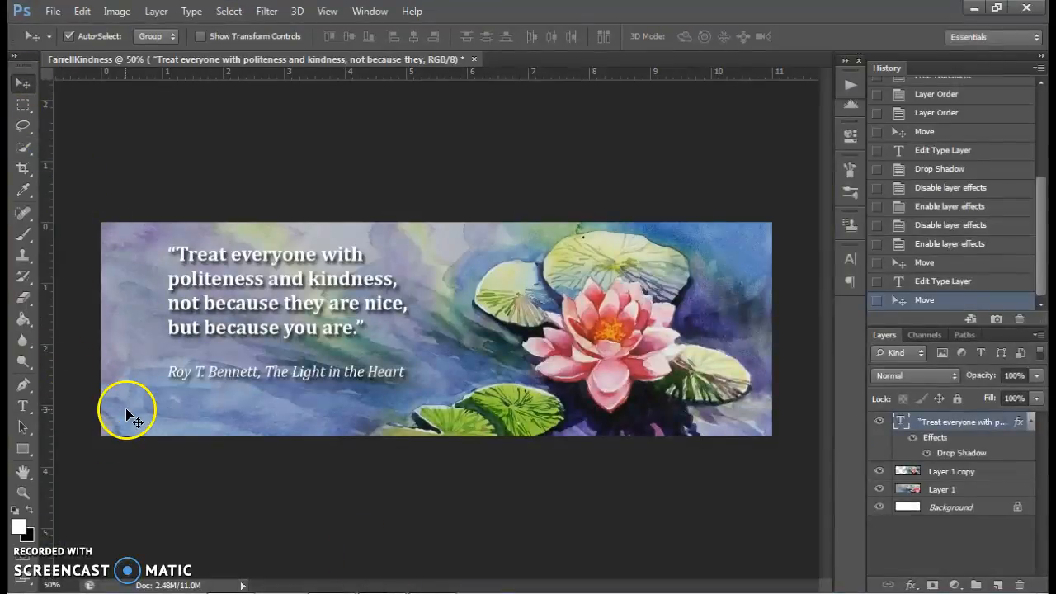
- Return to Photoshop and add a separate text line with the teacher's name and the date 1/8/19 below the attribution
{"action": "left_click", "coordinate": [24, 405]}
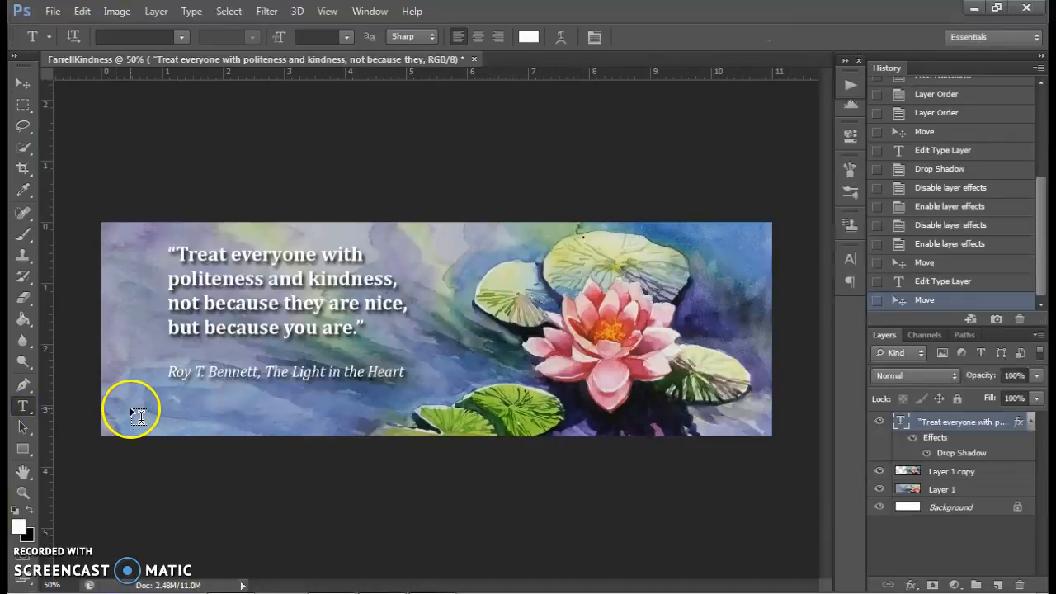
{"action": "left_click", "coordinate": [130, 412]}
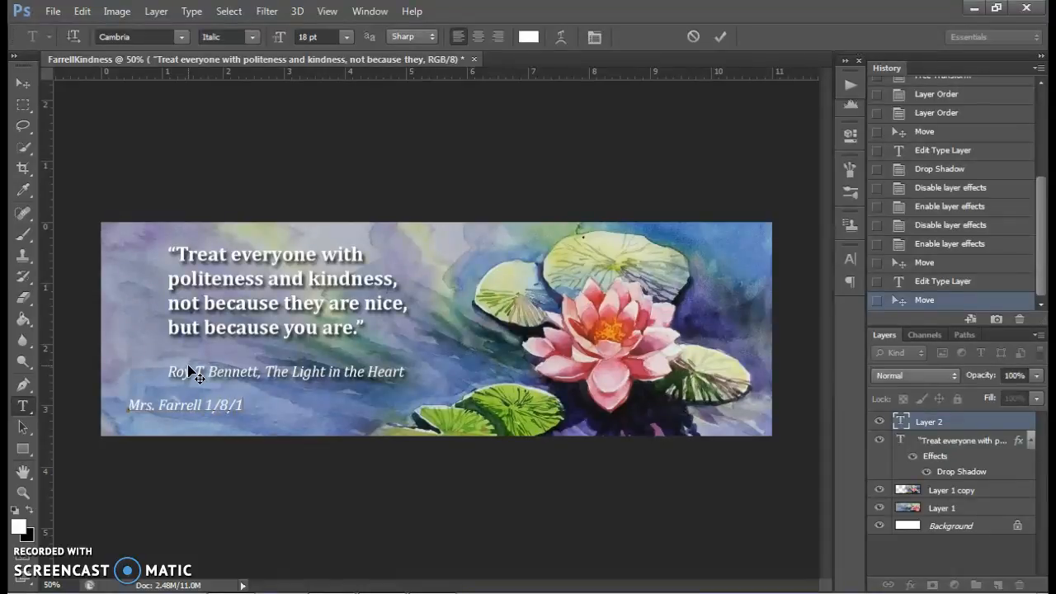
{"action": "left_click", "coordinate": [23, 83]}
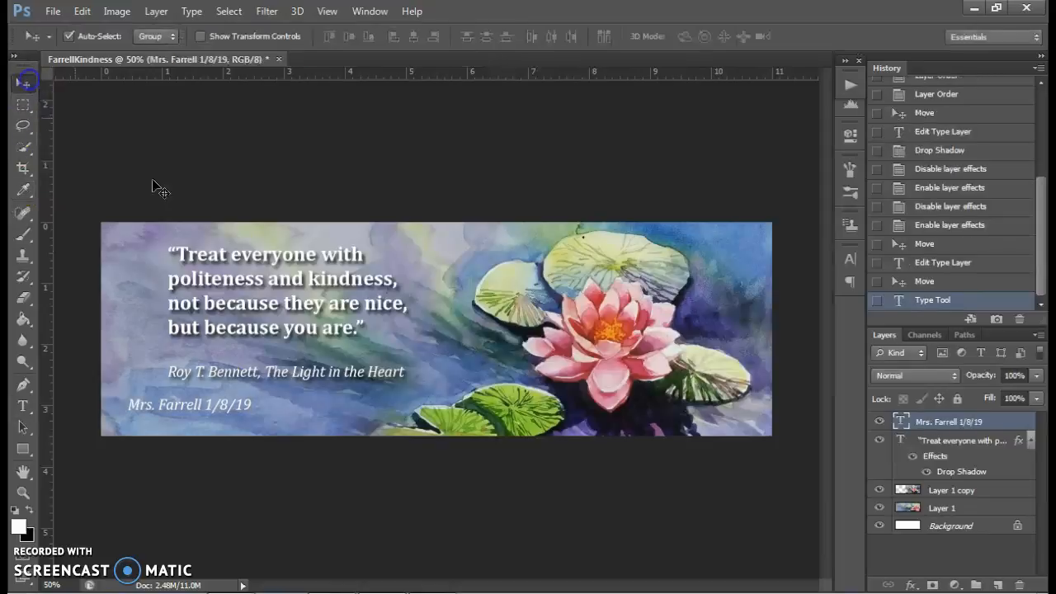
- Rotate the name-and-date text to -90° with Free Transform and place it vertically along the strip's right edge, near the upper corner
{"action": "left_click_drag", "start_coordinate": [220, 405], "coordinate": [723, 297]}
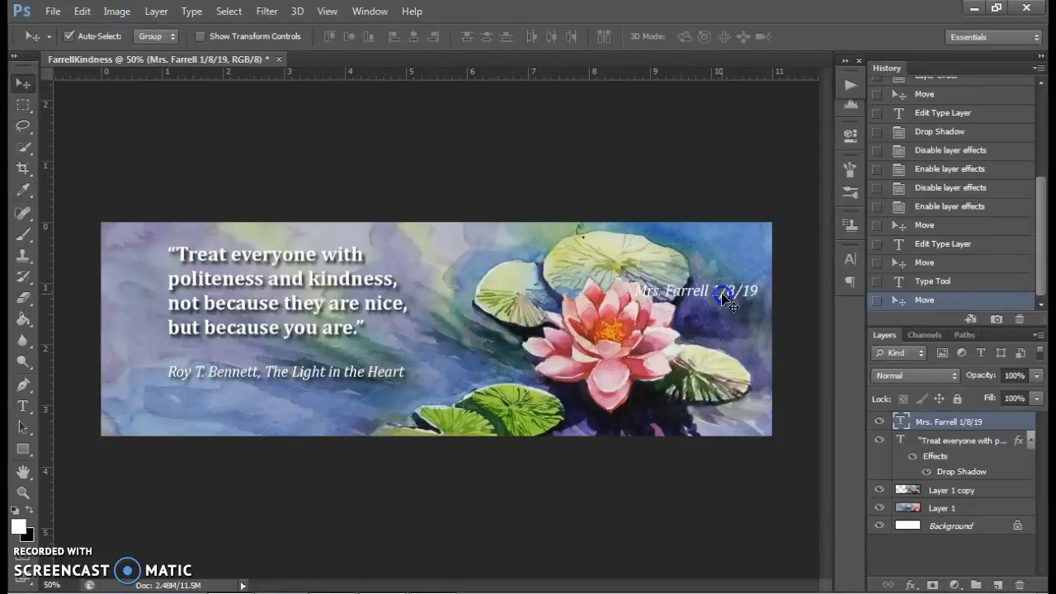
{"action": "key", "text": "ctrl+t"}
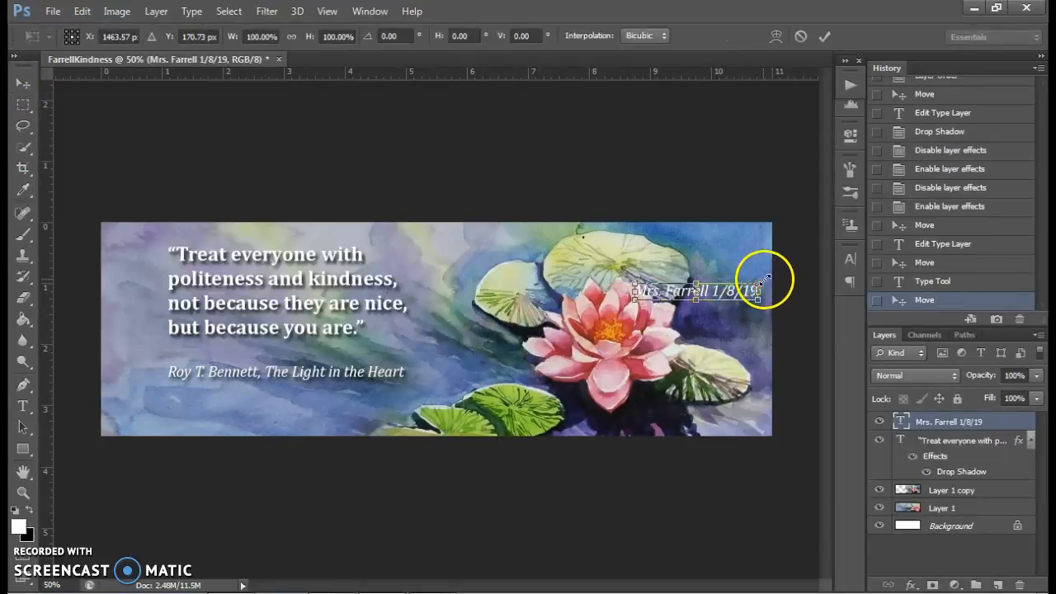
{"action": "left_click_drag", "start_coordinate": [757, 281], "coordinate": [673, 350]}
{"action": "left_click_drag", "start_coordinate": [700, 316], "coordinate": [756, 310]}
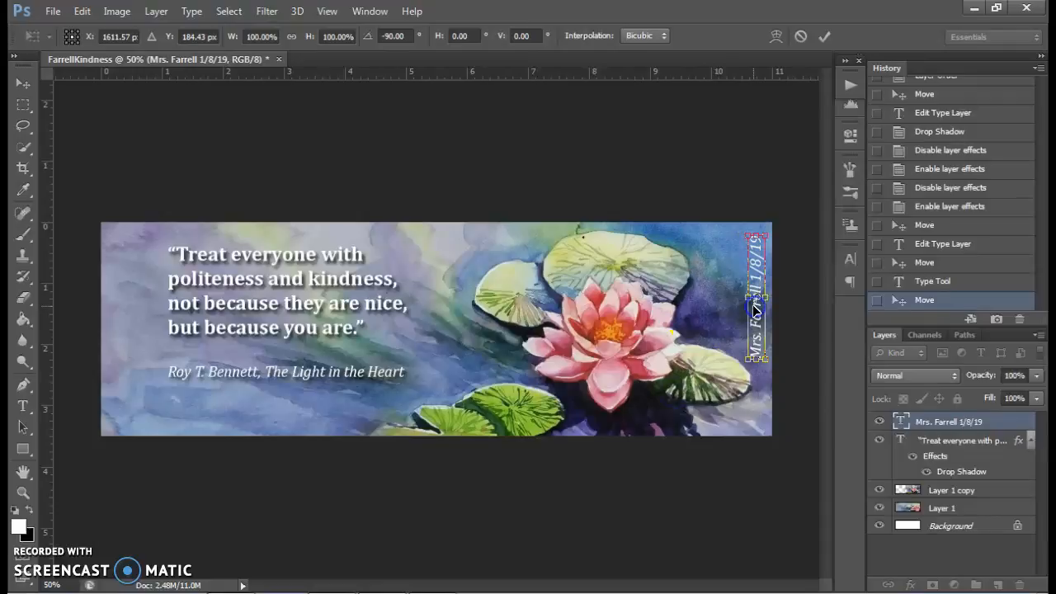
{"action": "key", "text": "Up"}
{"action": "key", "text": "Up"}
{"action": "key", "text": "Up"}
{"action": "key", "text": "Up"}
{"action": "key", "text": "Up"}
{"action": "key", "text": "Up"}
{"action": "key", "text": "Up"}
{"action": "key", "text": "Left"}
{"action": "key", "text": "Left"}
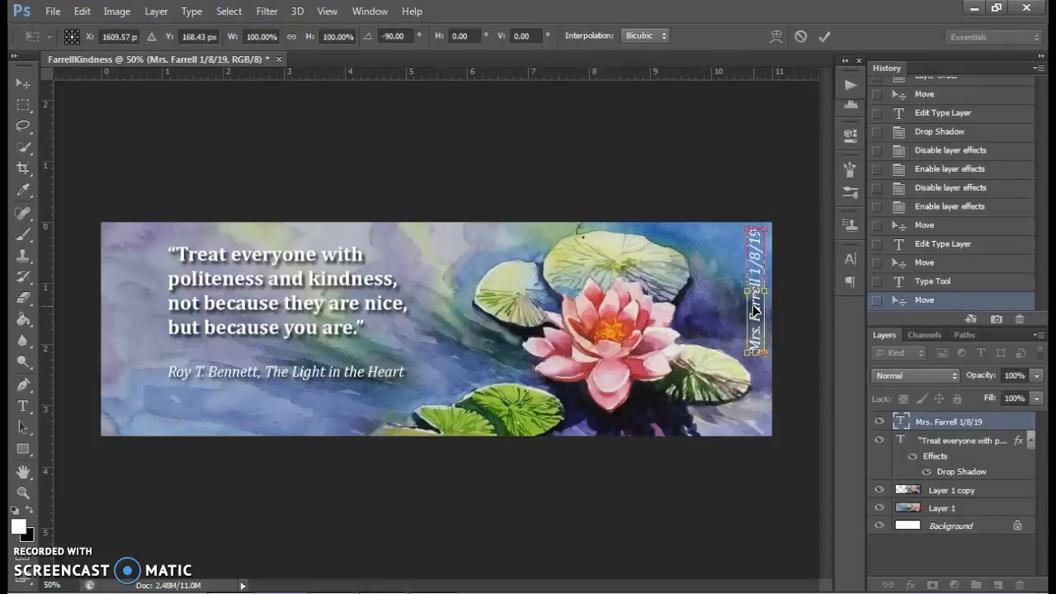
{"action": "key", "text": "Return"}
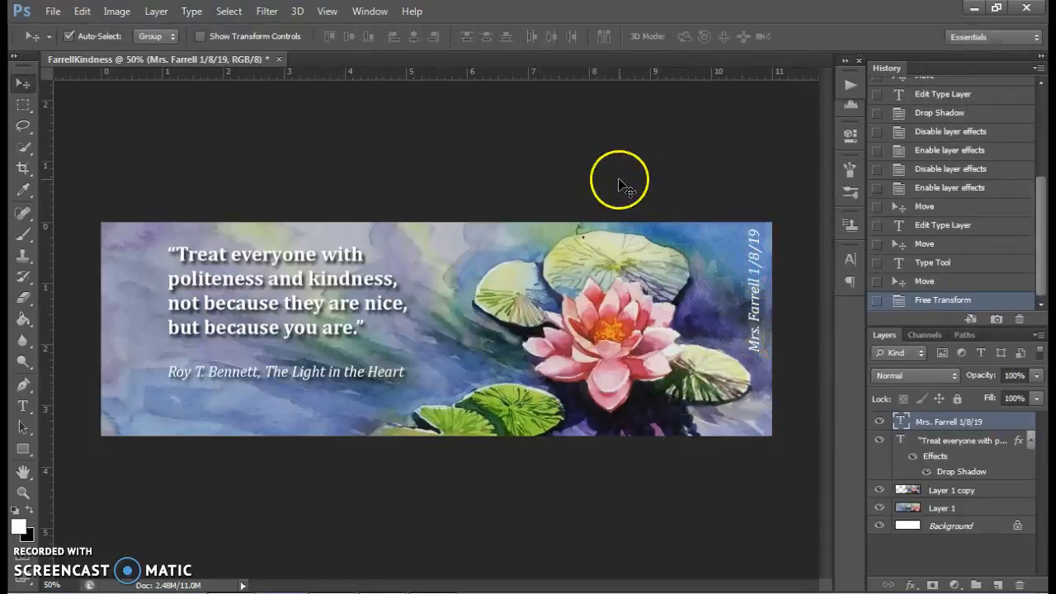
- Save the strip to the Desktop as a layered Photoshop PSD file with Maximize Compatibility on
{"action": "left_click", "coordinate": [54, 12]}
{"action": "left_click", "coordinate": [79, 207]}
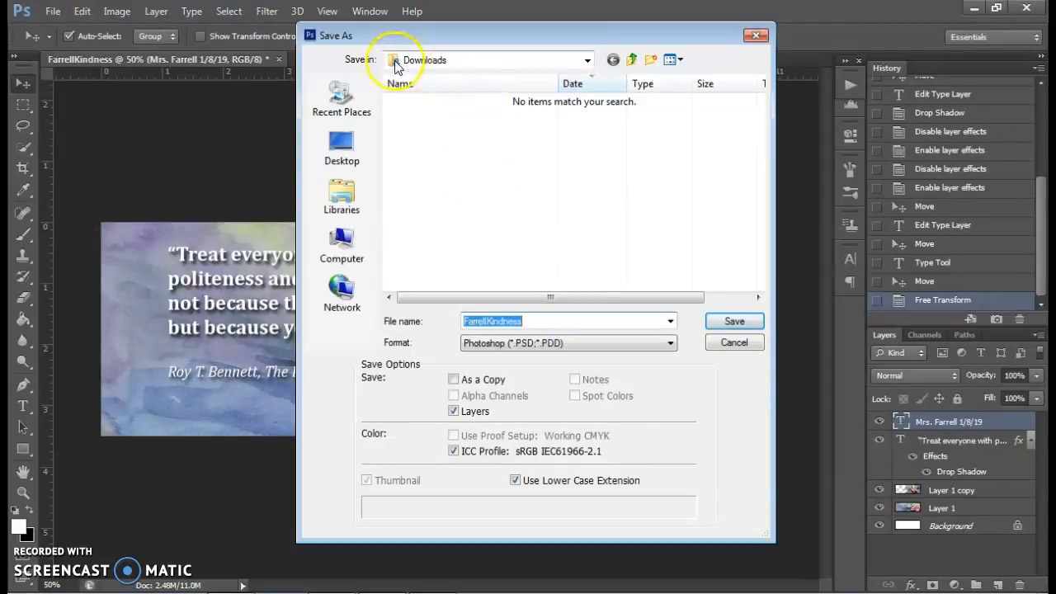
{"action": "left_click", "coordinate": [343, 156]}
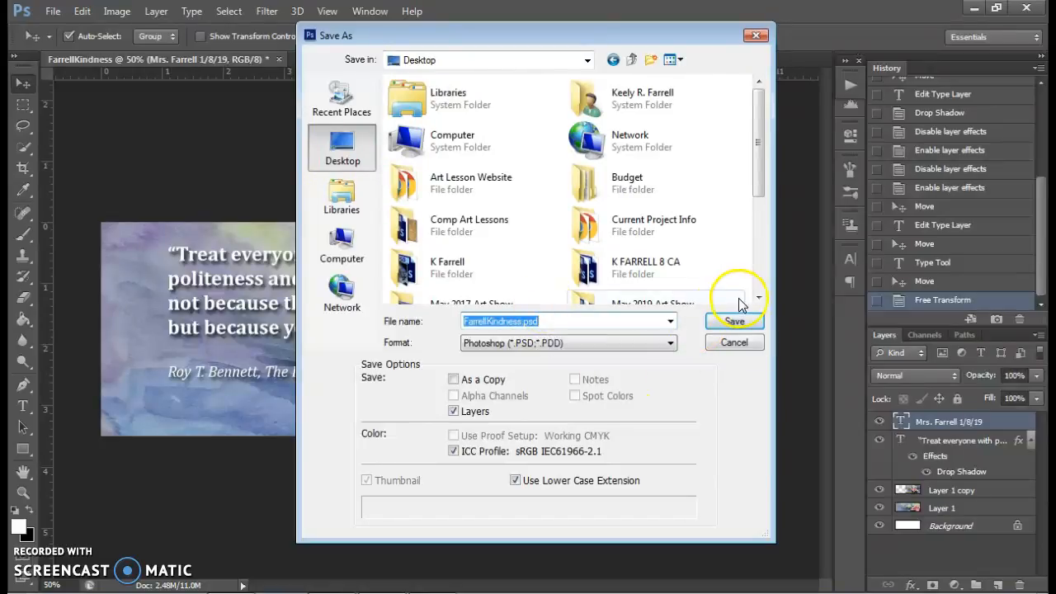
{"action": "left_click", "coordinate": [732, 324]}
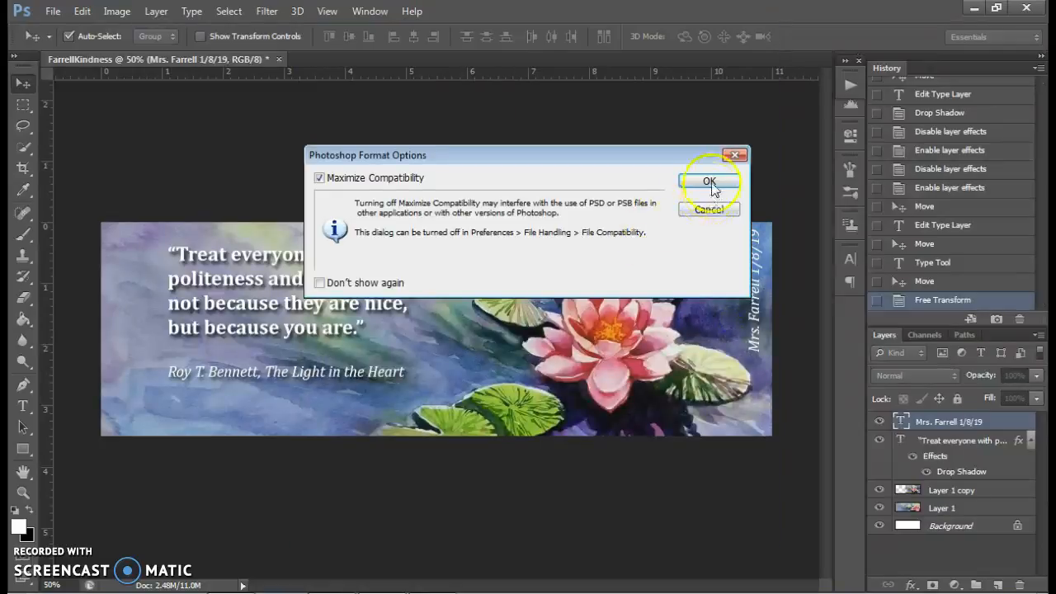
{"action": "left_click", "coordinate": [711, 183]}
- Save a JPEG copy of the strip to the Desktop at Maximum quality 12 with the Baseline ("Standard") format option
{"action": "left_click", "coordinate": [52, 11]}
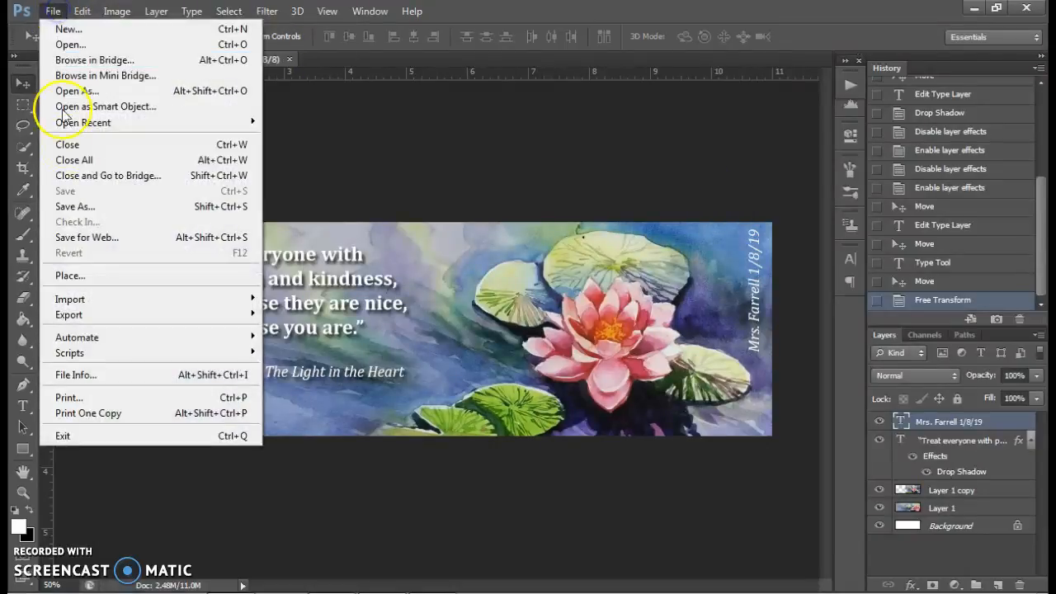
{"action": "left_click", "coordinate": [94, 206]}
{"action": "left_click", "coordinate": [619, 340]}
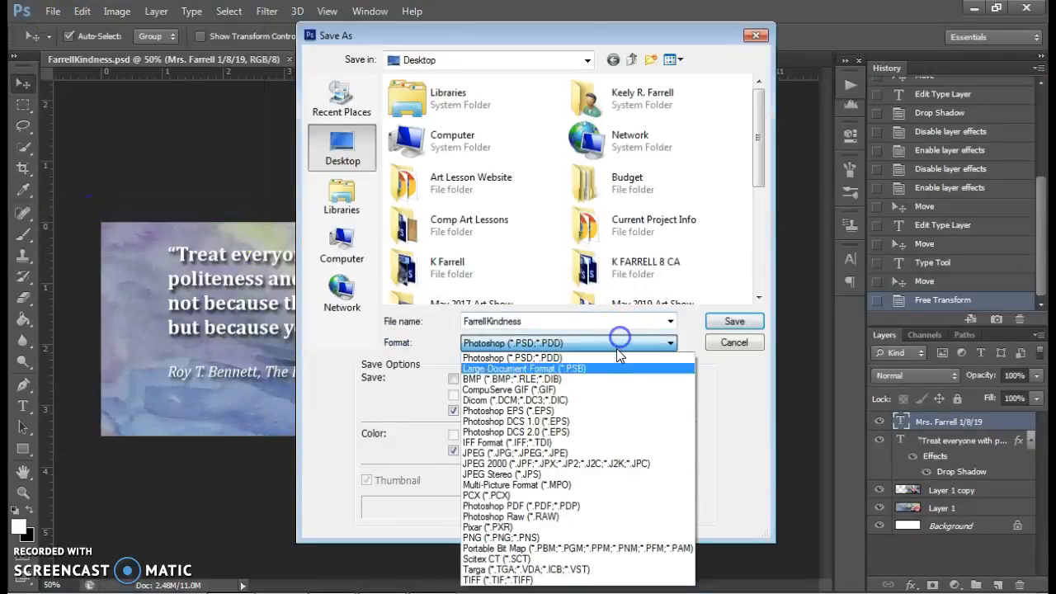
{"action": "left_click", "coordinate": [615, 453]}
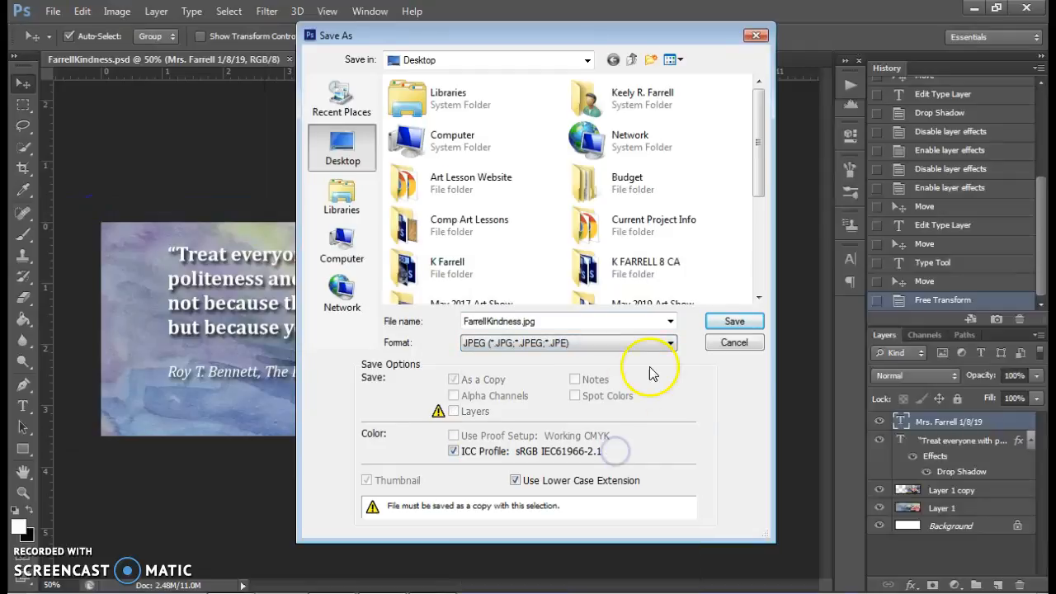
{"action": "left_click", "coordinate": [734, 321]}
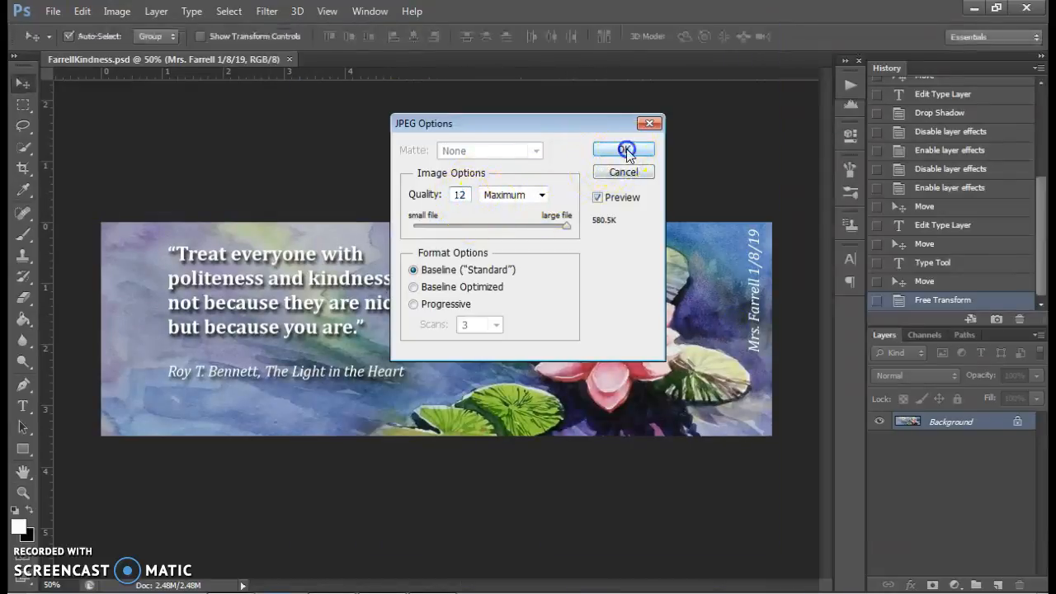
{"action": "left_click", "coordinate": [624, 148]}
- Toggle the visibility of Layer 1 copy and Layer 1 to examine how each contributes to the blended painting
{"action": "left_click", "coordinate": [933, 520]}
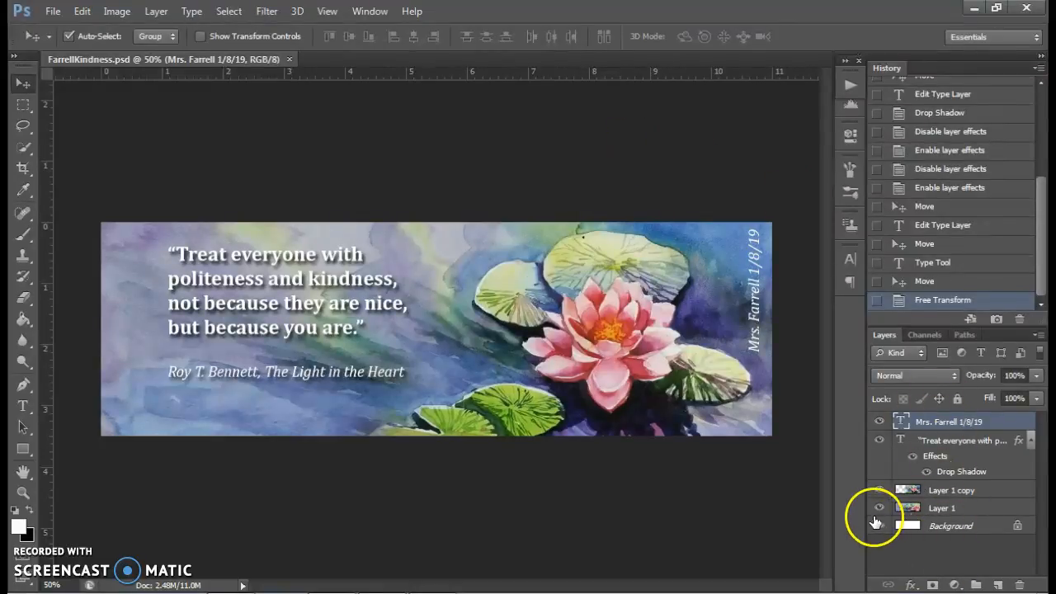
{"action": "left_click", "coordinate": [878, 490]}
{"action": "left_click", "coordinate": [878, 490]}
{"action": "left_click", "coordinate": [878, 508]}
{"action": "left_click", "coordinate": [878, 508]}
{"action": "left_click", "coordinate": [878, 510]}
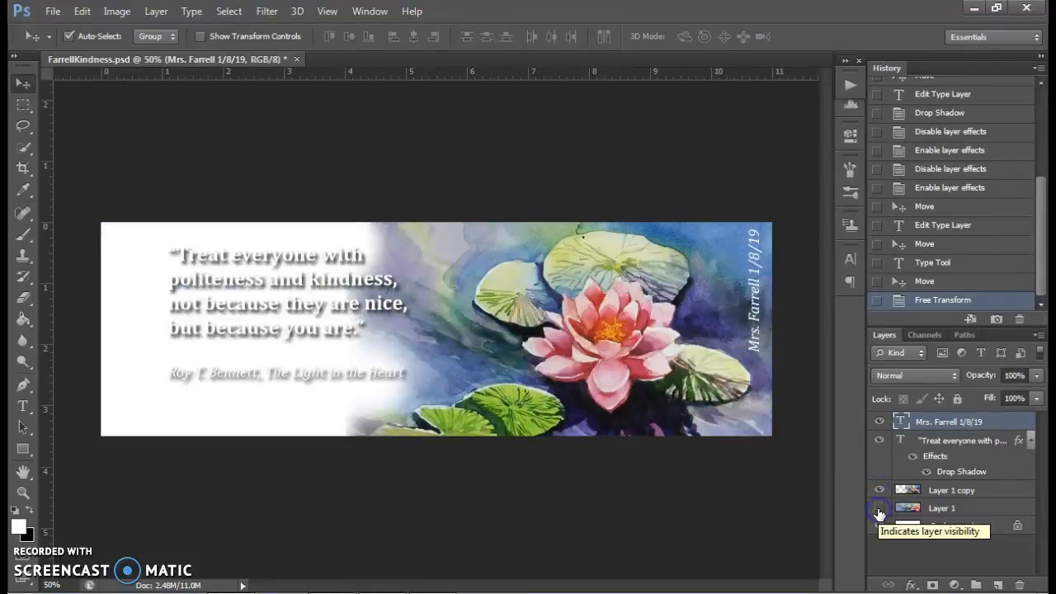
{"action": "left_click", "coordinate": [878, 509]}
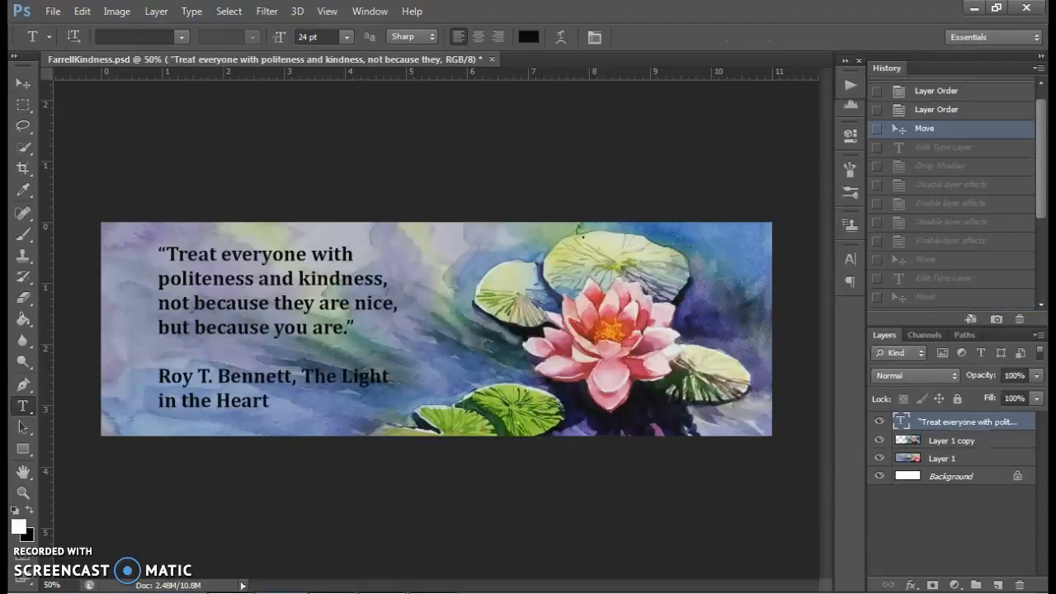
- Create a new layer above the quote's text layer and fill it entirely with white using the Paint Bucket
{"action": "left_click", "coordinate": [156, 12]}
{"action": "mouse_move", "coordinate": [228, 33]}
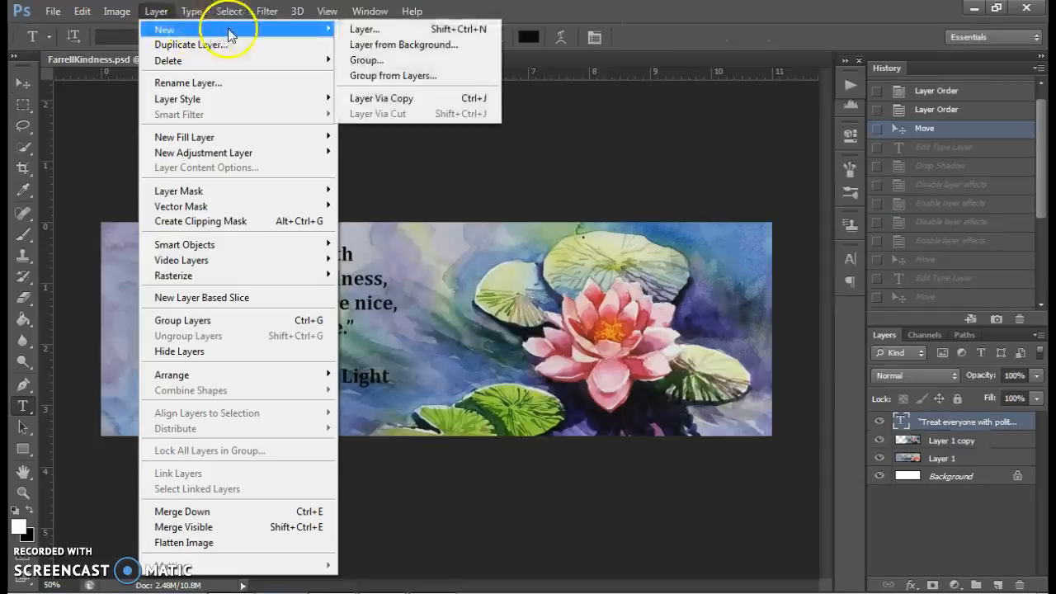
{"action": "left_click", "coordinate": [373, 29]}
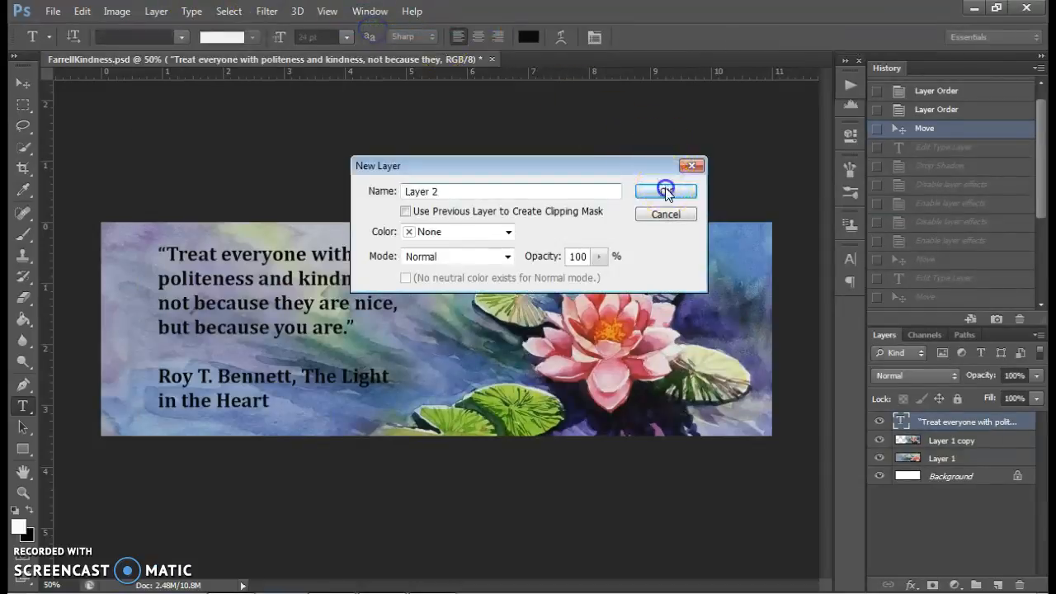
{"action": "left_click", "coordinate": [666, 191]}
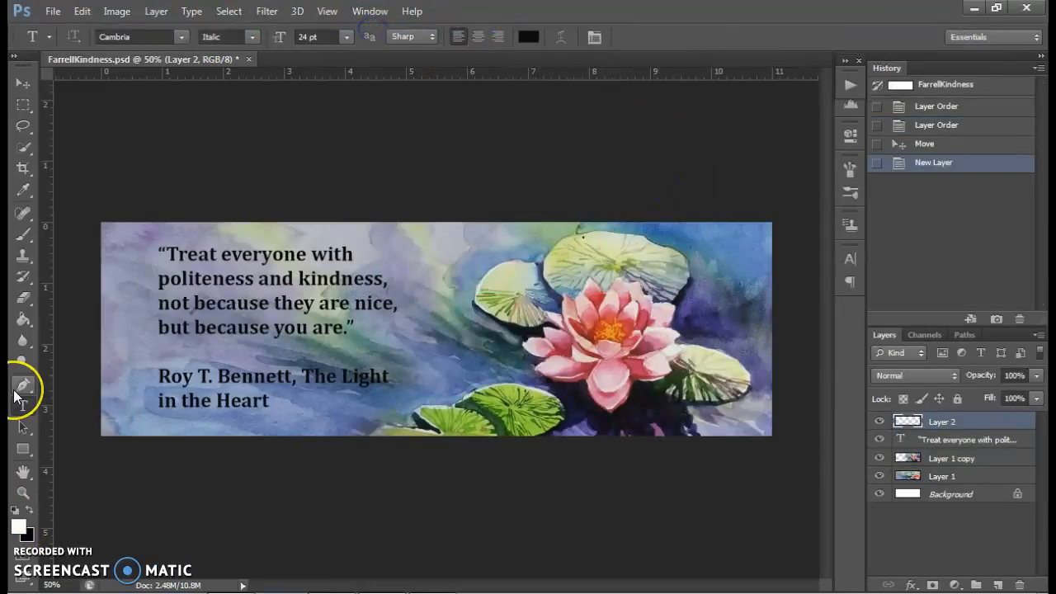
{"action": "key", "text": "g"}
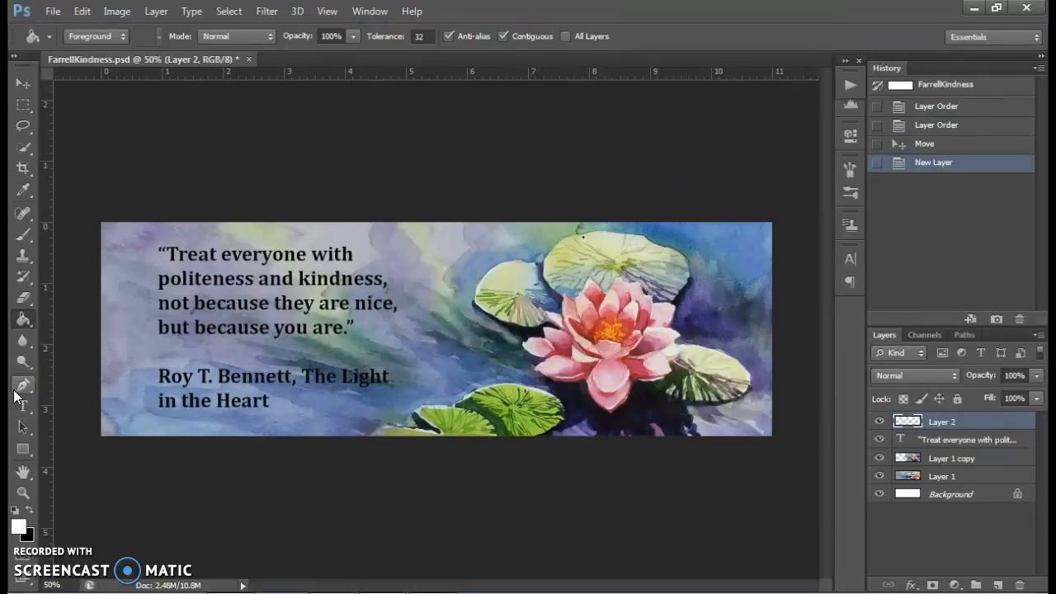
{"action": "left_click", "coordinate": [207, 309]}
- Narrow the white fill with Free Transform to a full-height box about 4.2 inches wide covering the quote area
{"action": "key", "text": "ctrl+t"}
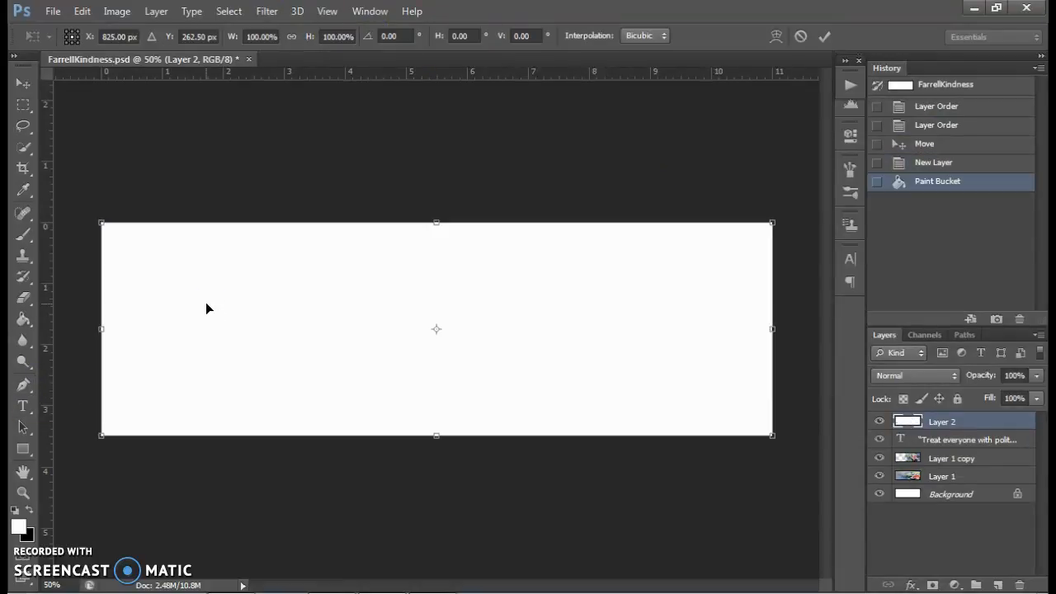
{"action": "left_click_drag", "start_coordinate": [773, 435], "coordinate": [391, 438]}
{"action": "mouse_move", "coordinate": [102, 435]}
{"action": "left_mouse_down"}
{"action": "mouse_move", "coordinate": [176, 434]}
{"action": "mouse_move", "coordinate": [151, 434]}
{"action": "left_mouse_up"}
{"action": "key", "text": "Return"}
- Move the white box layer below the quote's text layer and set its opacity to 52%
{"action": "left_click_drag", "start_coordinate": [922, 422], "coordinate": [943, 436]}
{"action": "left_click", "coordinate": [1036, 375]}
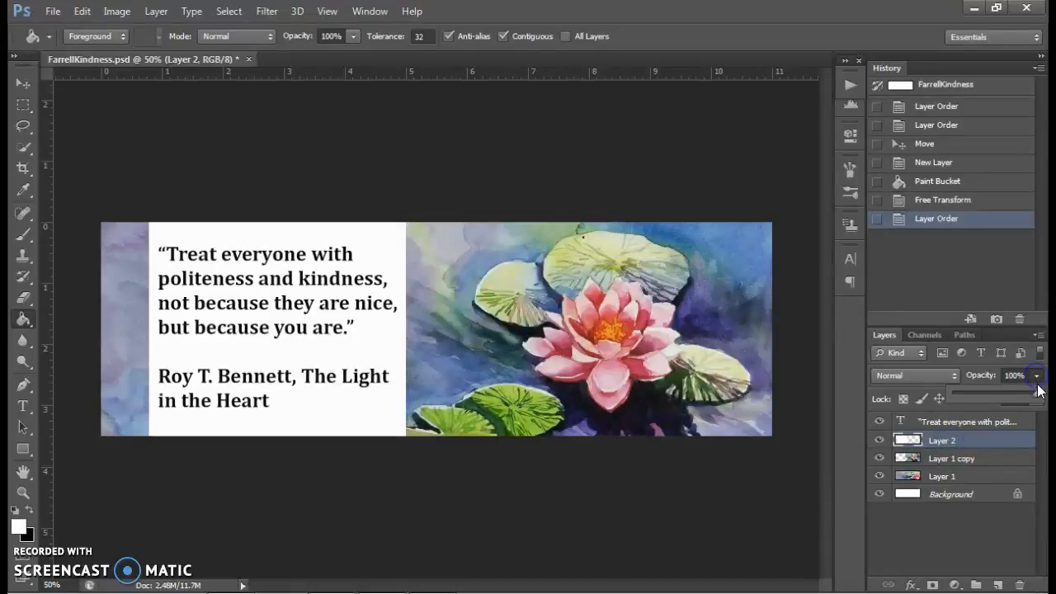
{"action": "left_click_drag", "start_coordinate": [1015, 391], "coordinate": [997, 392]}
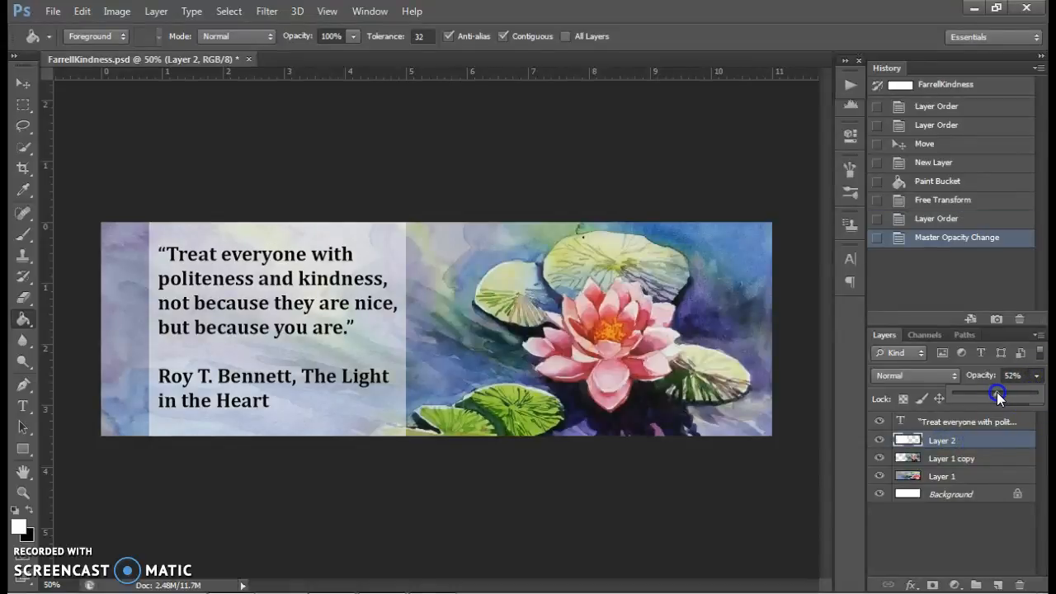